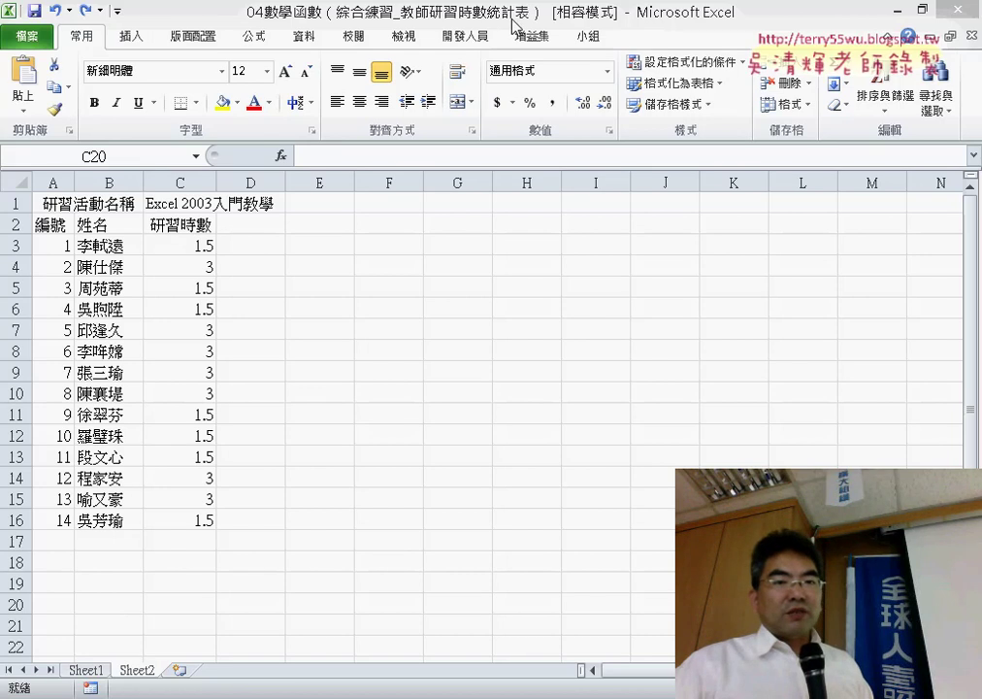
On Sheet1, insert a SUMIF function into cell C2 with Insert Function.
left_click(198, 246)
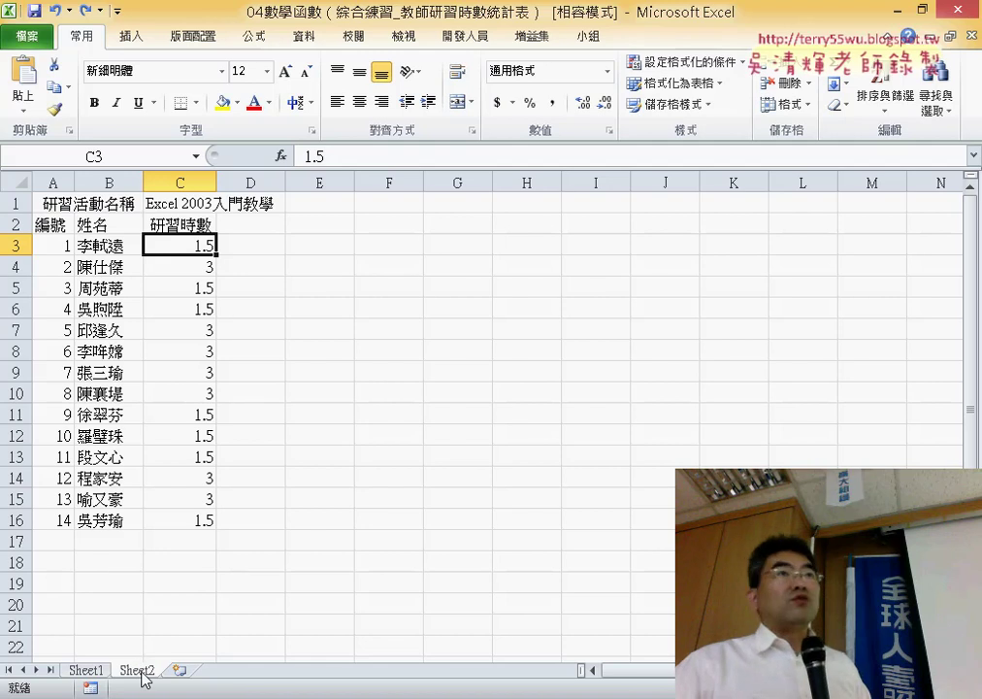
left_click(85, 670)
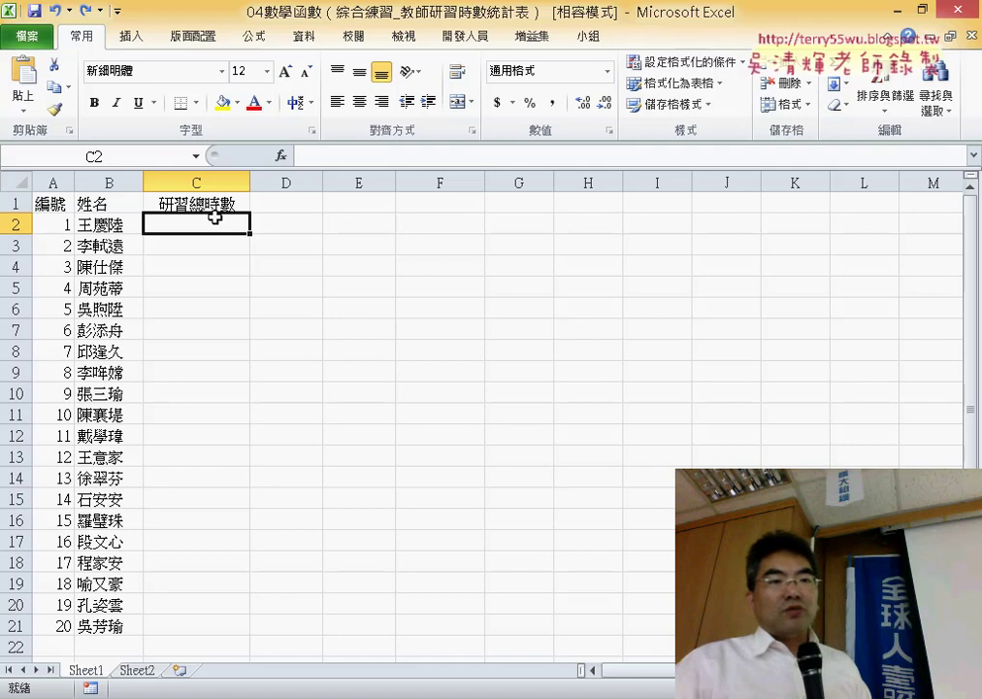
left_click(280, 155)
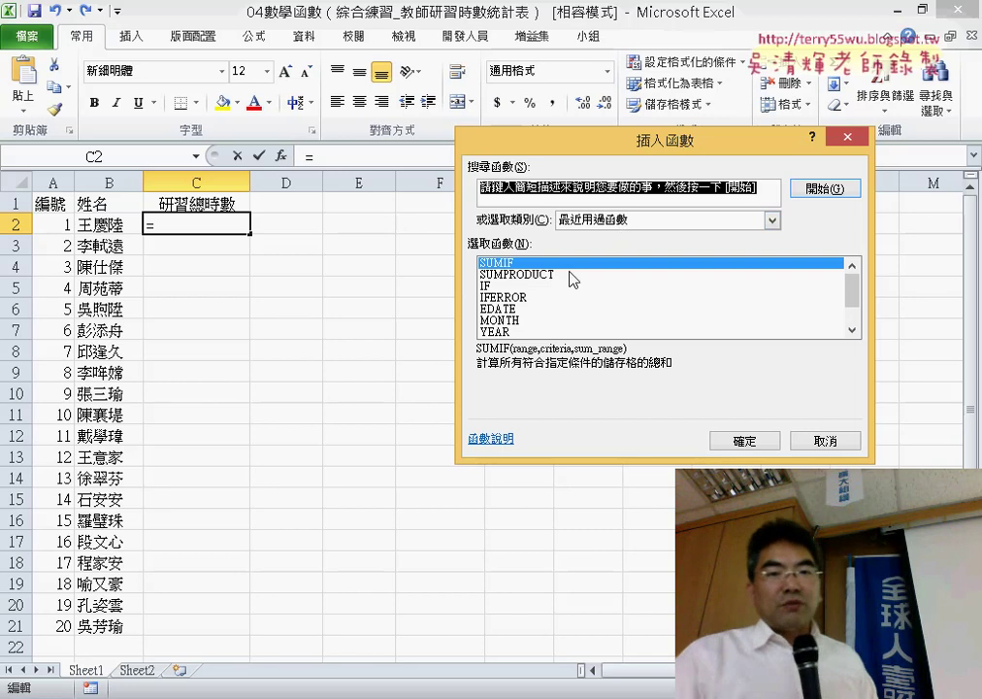
left_click(744, 442)
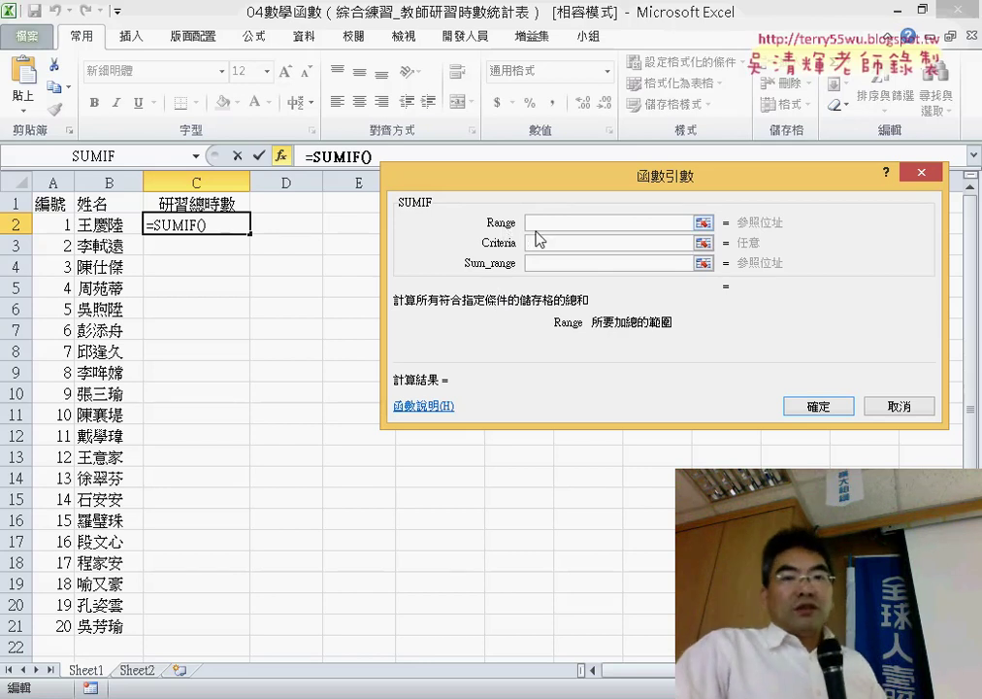
Set SUMIF range Sheet2!B3:B16, criteria B2 and sum range Sheet2!C3:C16.
left_click(141, 671)
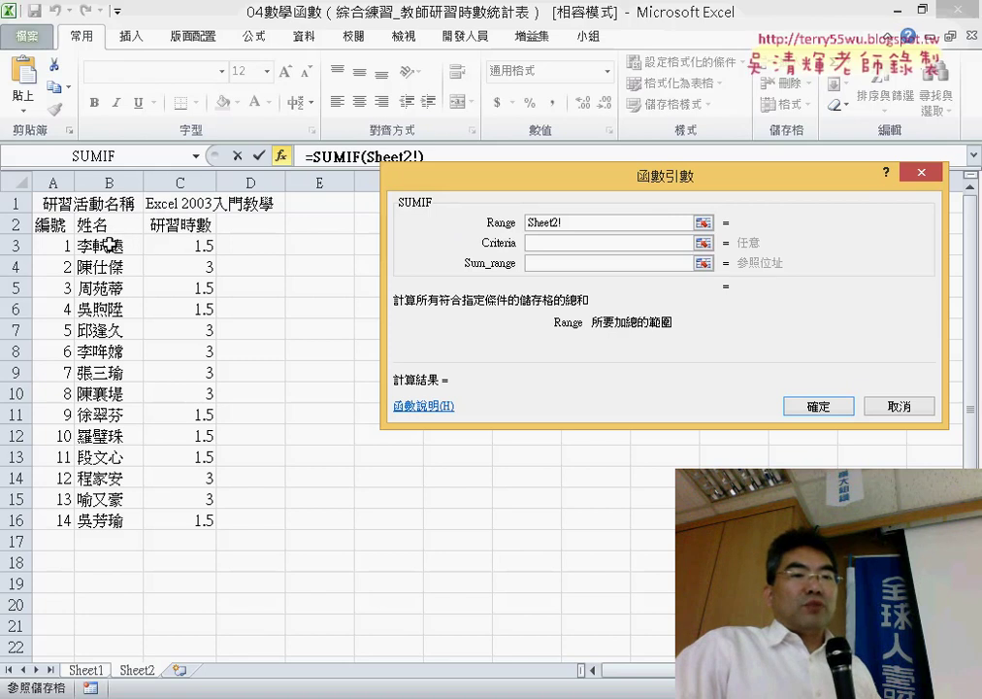
left_click_drag(109, 245, 113, 522)
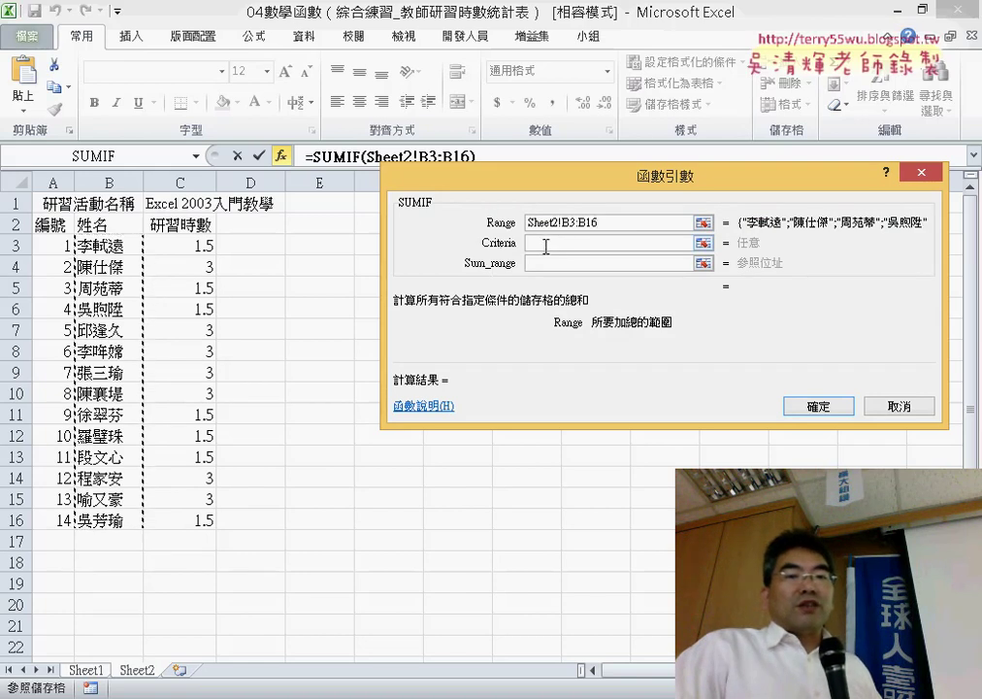
left_click(546, 245)
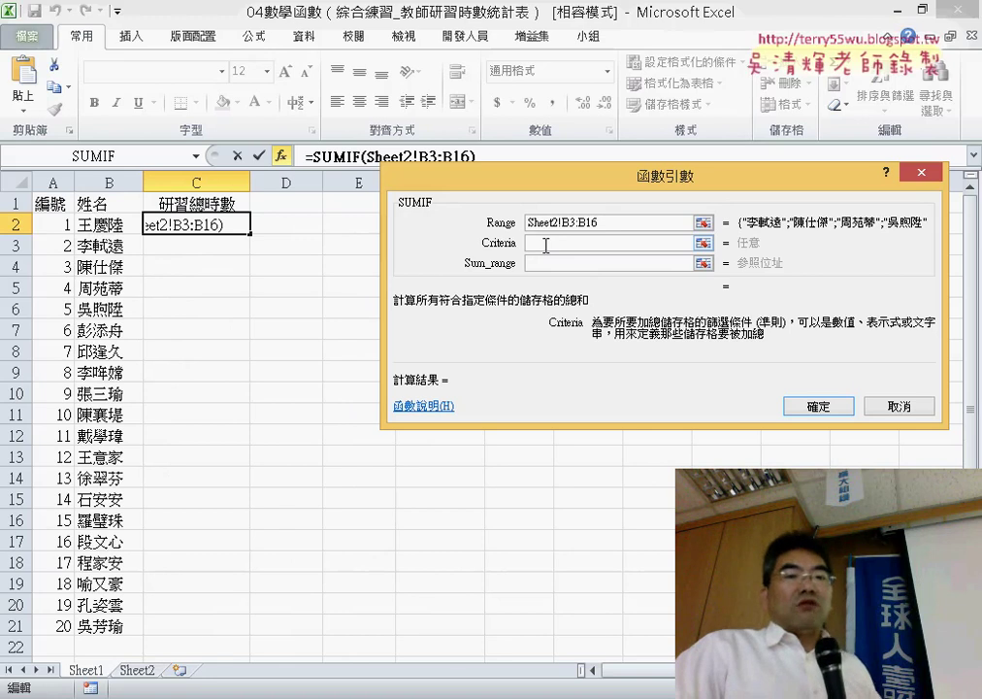
left_click(107, 222)
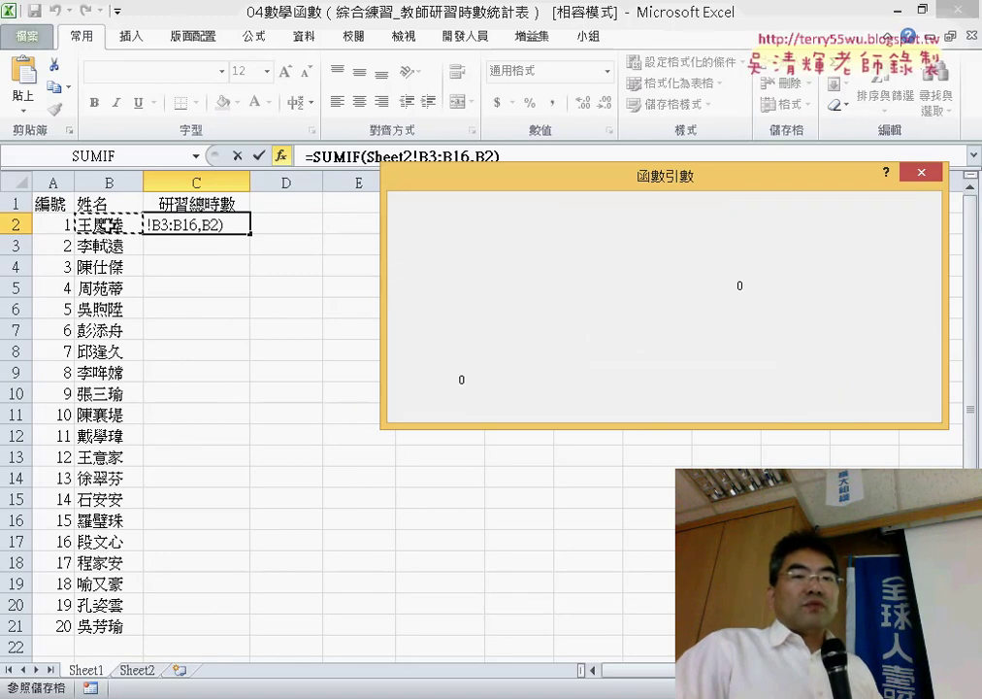
left_click(627, 222)
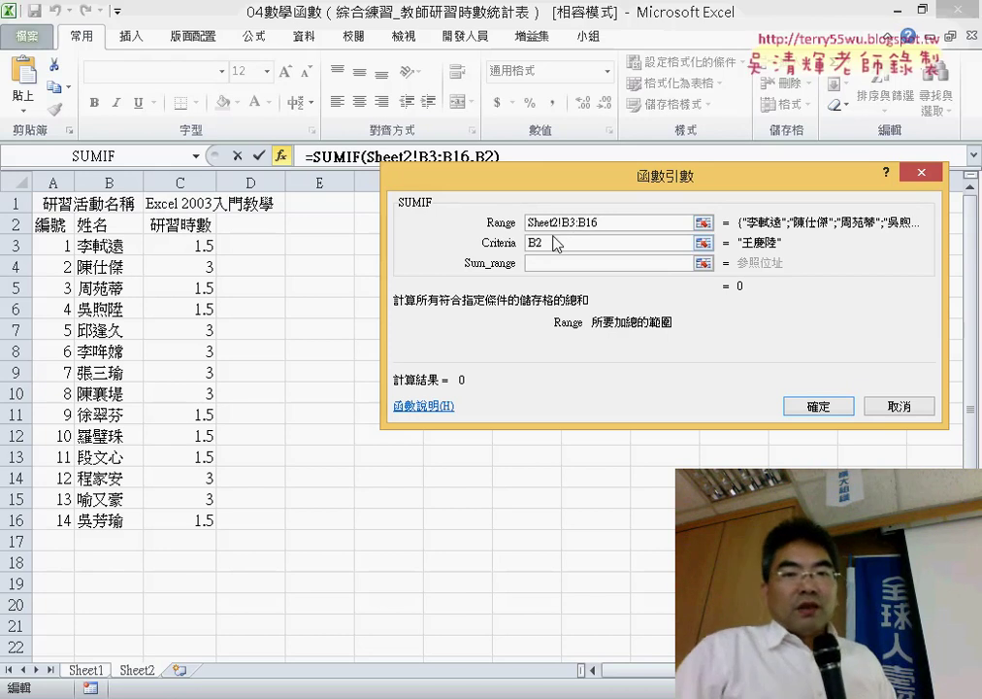
left_click(558, 242)
left_click(573, 263)
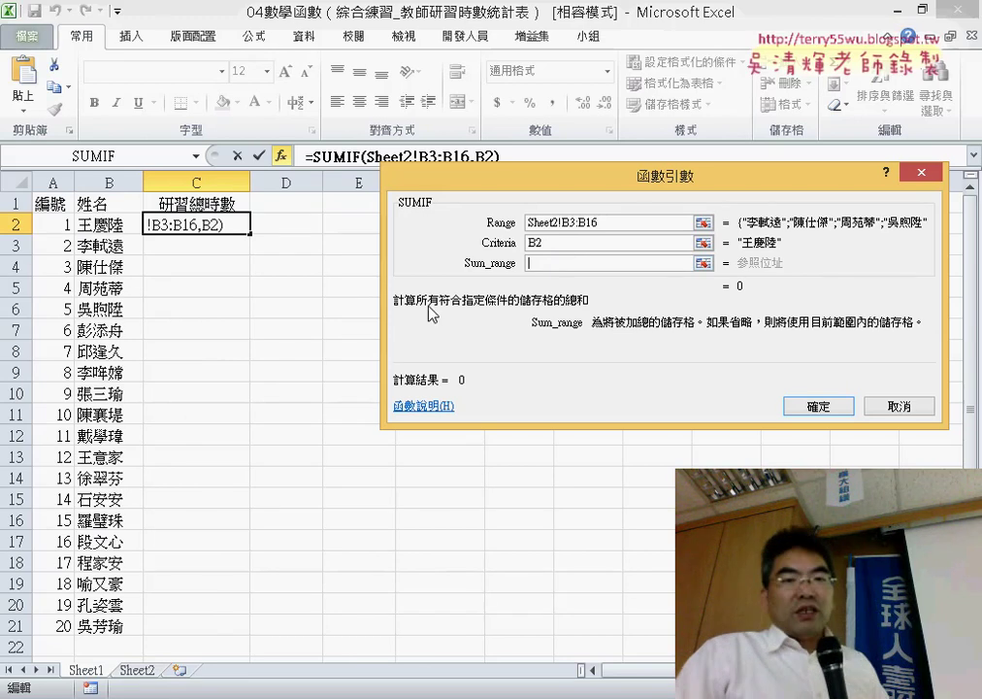
left_click(138, 671)
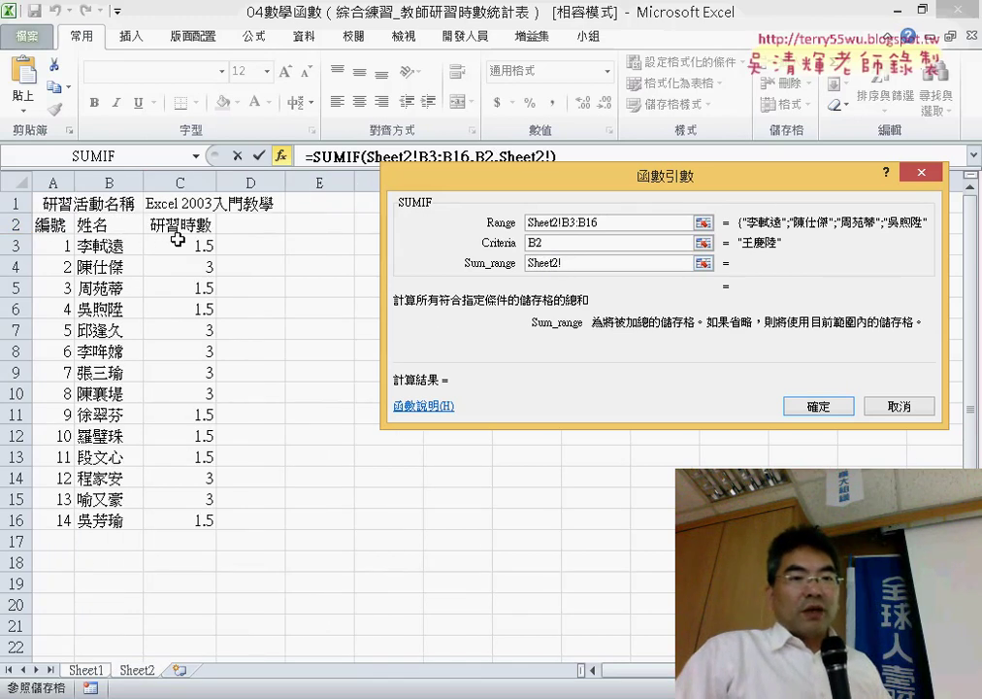
left_click_drag(194, 243, 193, 519)
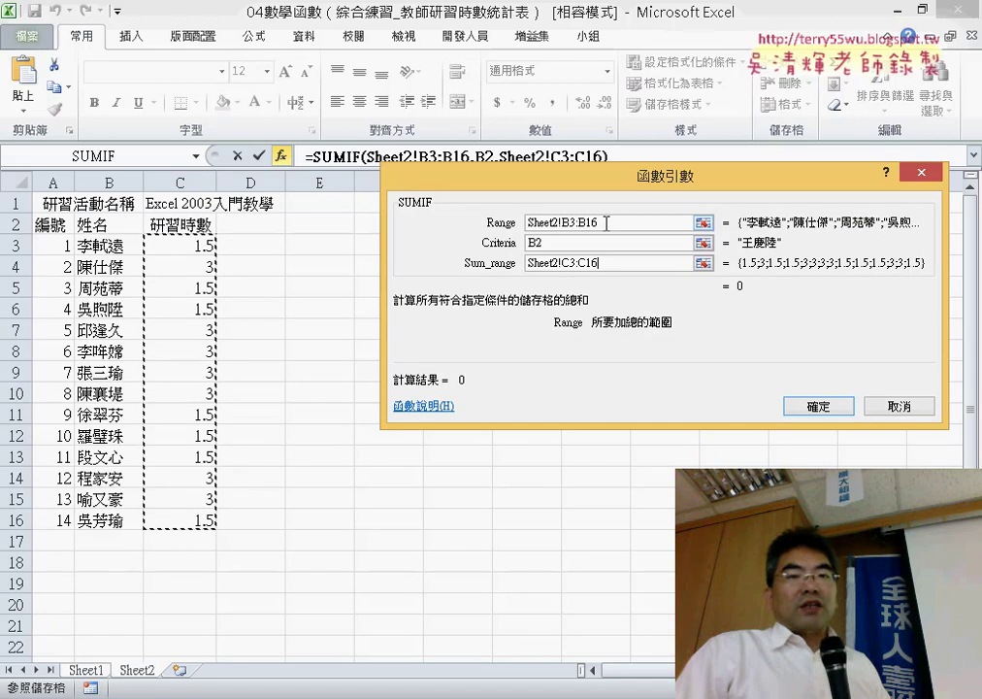
left_click(559, 245)
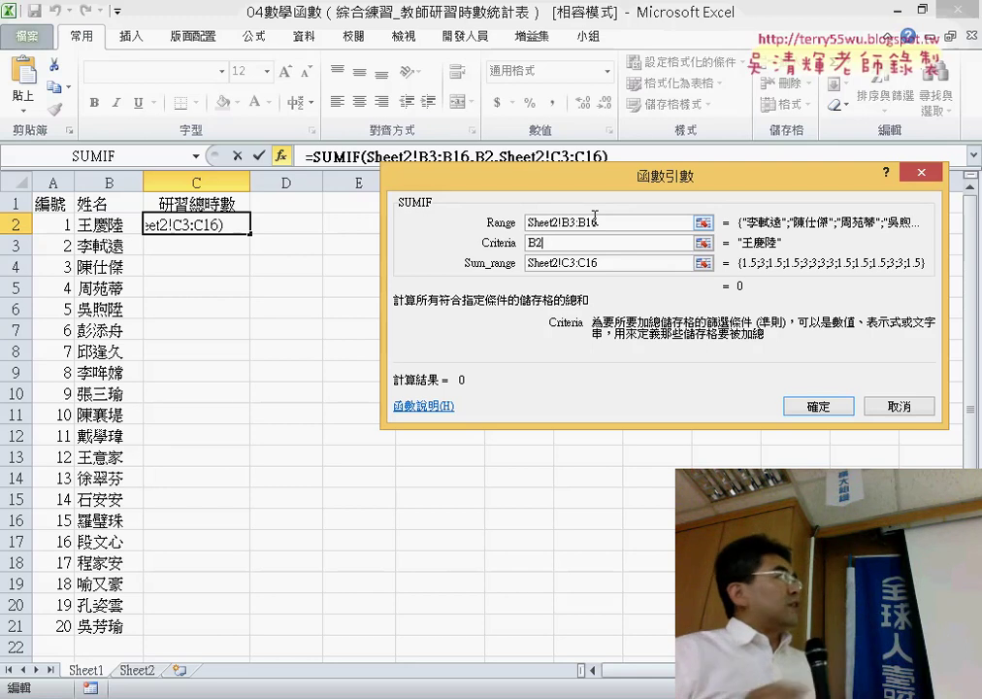
Use F4 to lock the rows, giving Sheet2!B$3:B$16 and Sheet2!C$3:C$16.
key("shift+Tab")
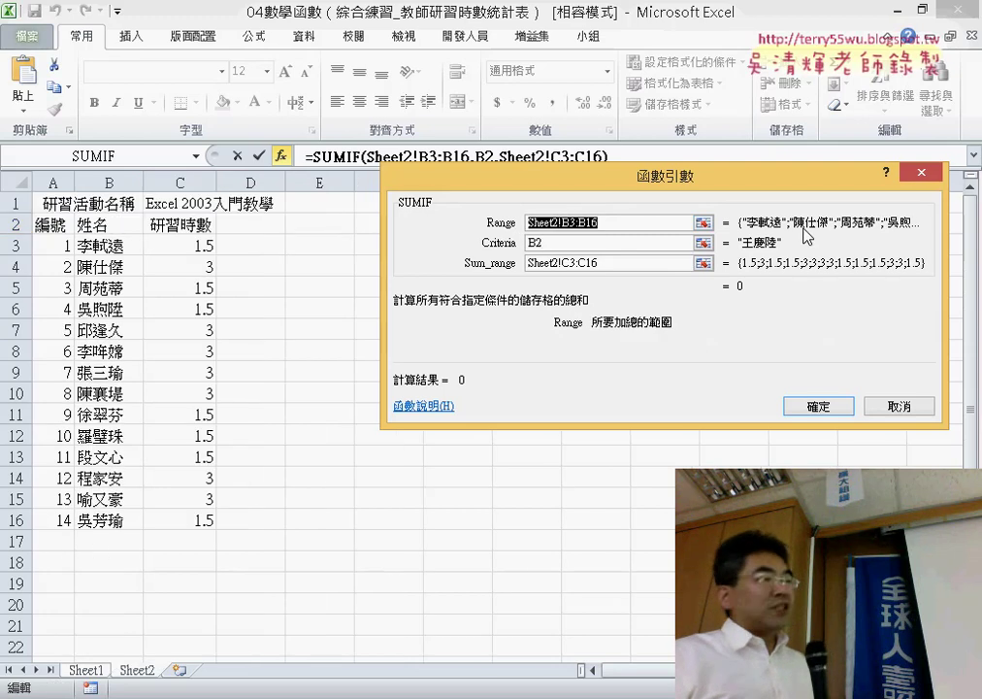
key("F4")
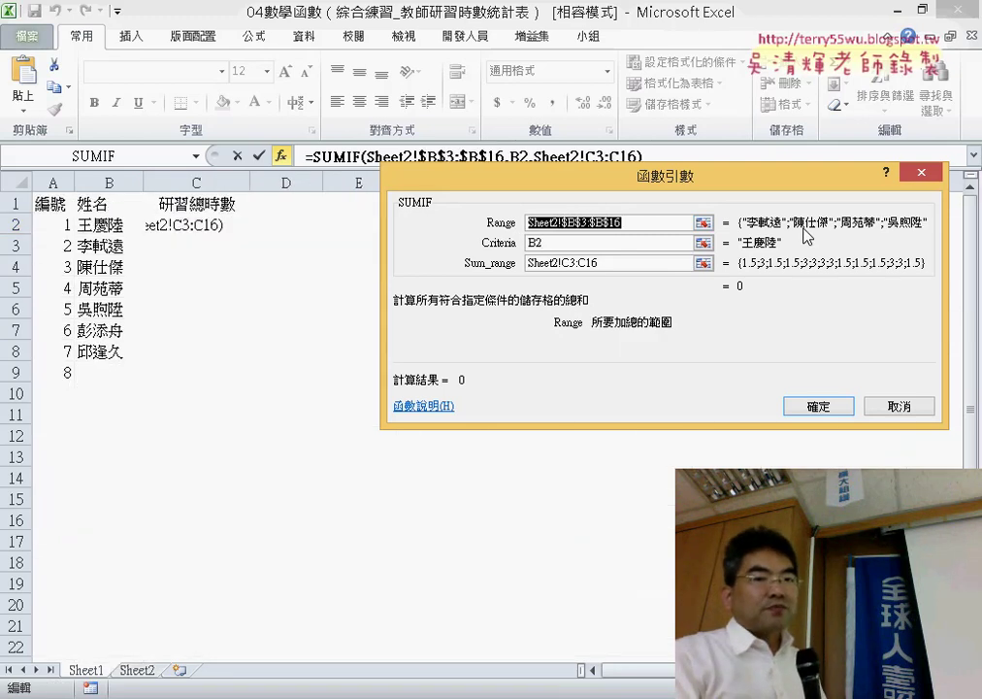
key("F4")
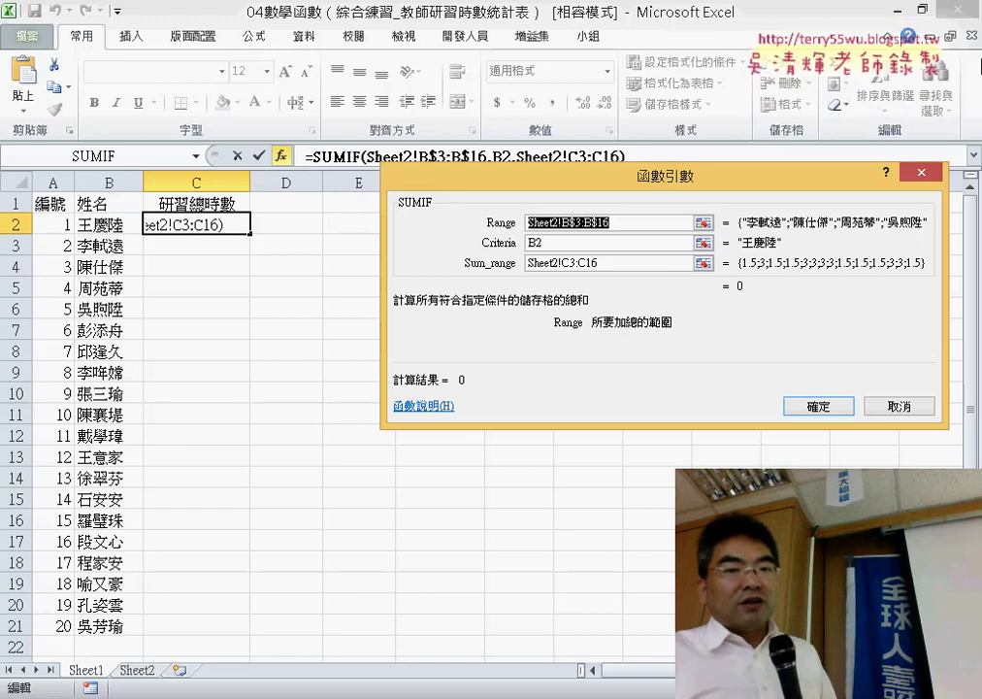
left_click(492, 263)
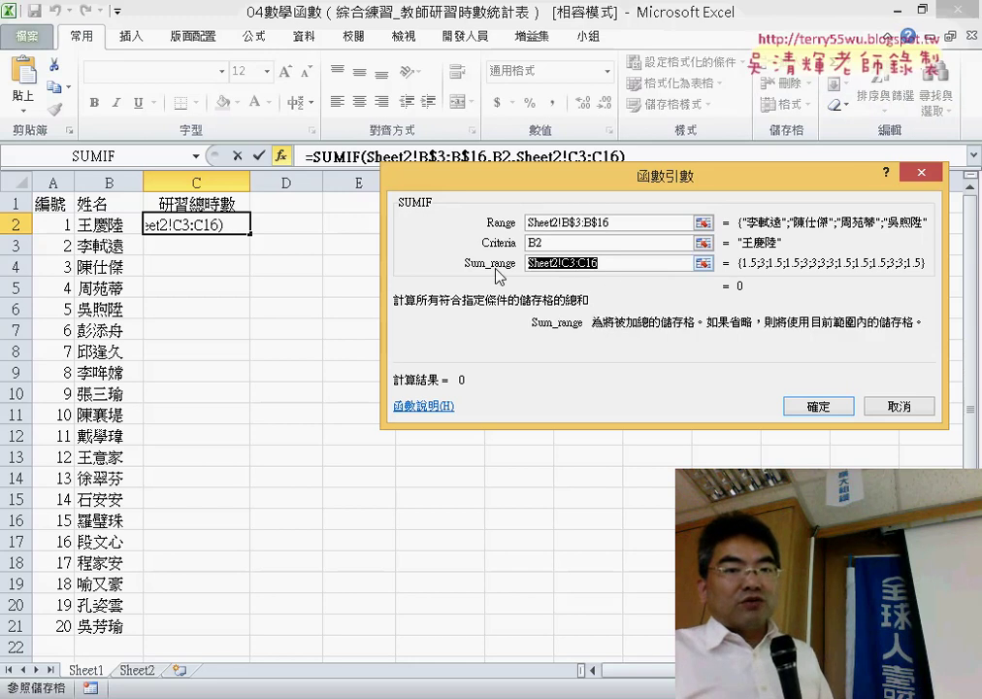
key("F4")
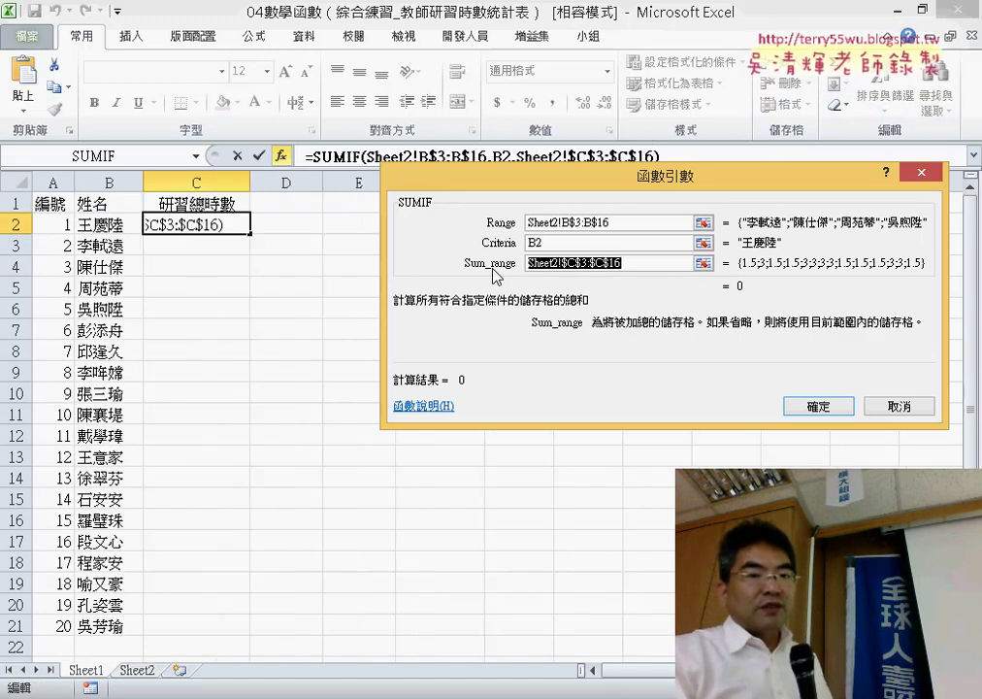
key("F4")
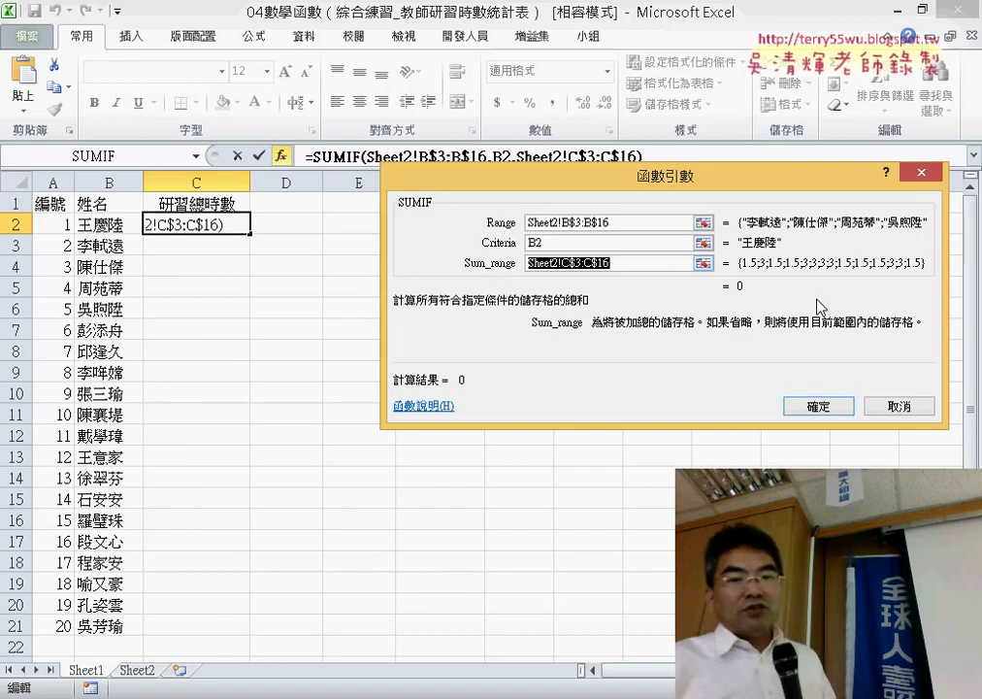
Confirm the SUMIF, fill it down to C21, spot-check the copies, then view Sheet2.
left_click(823, 407)
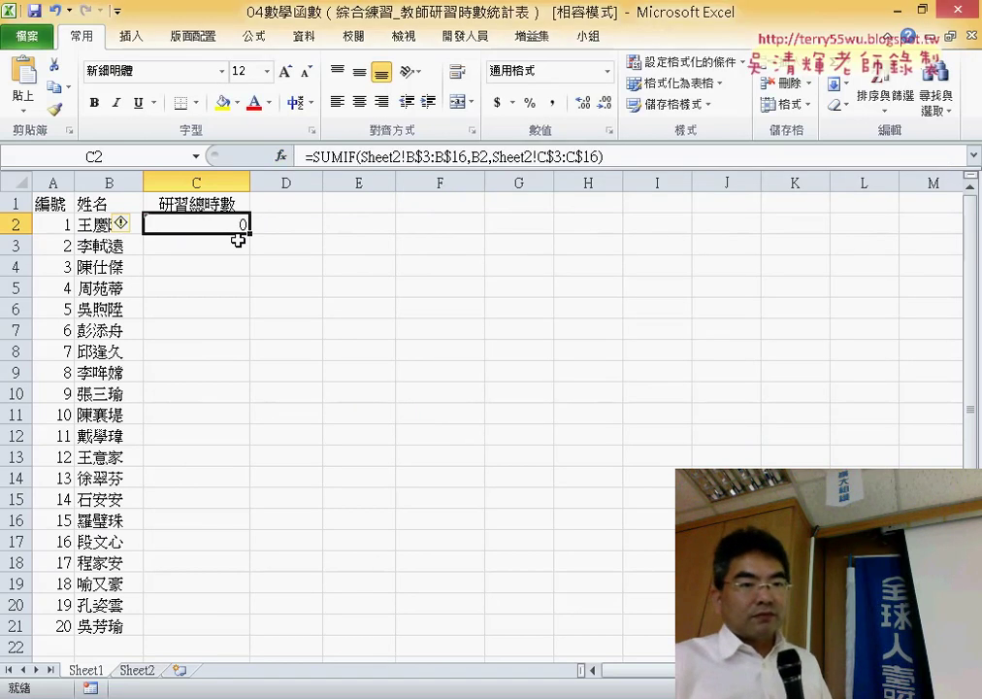
left_click_drag(250, 234, 206, 630)
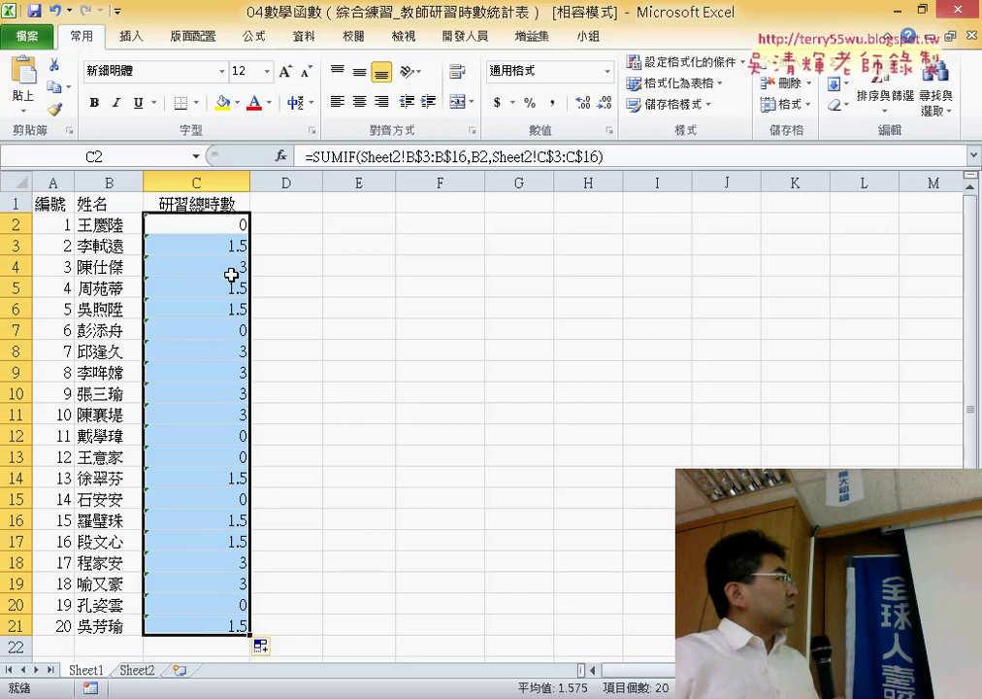
left_click(230, 267)
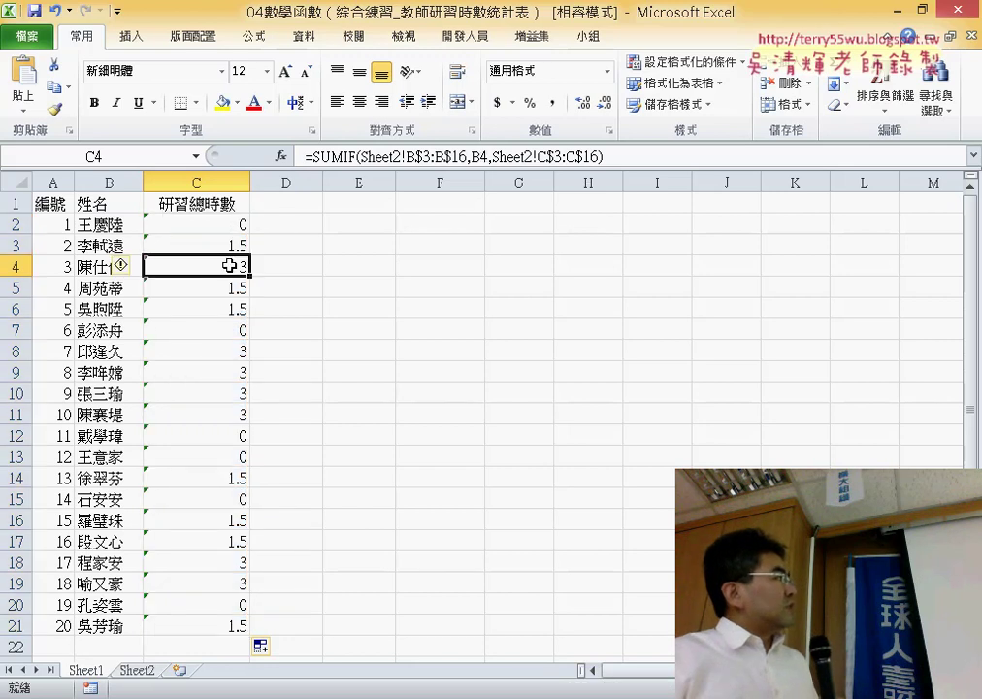
left_click(242, 223)
left_click(233, 332)
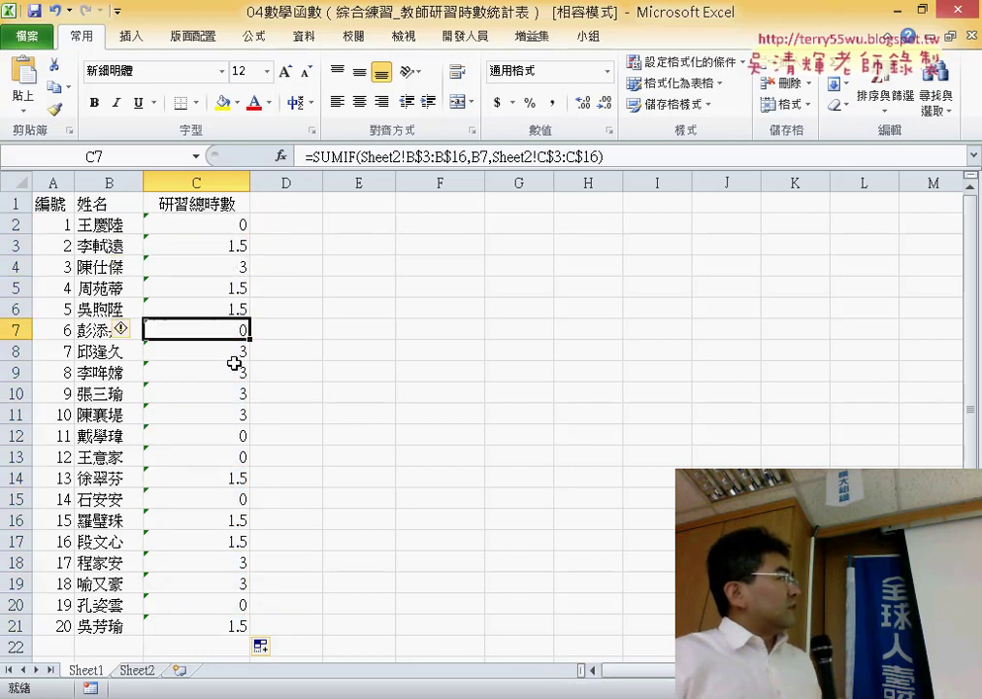
left_click(224, 436)
left_click(220, 458)
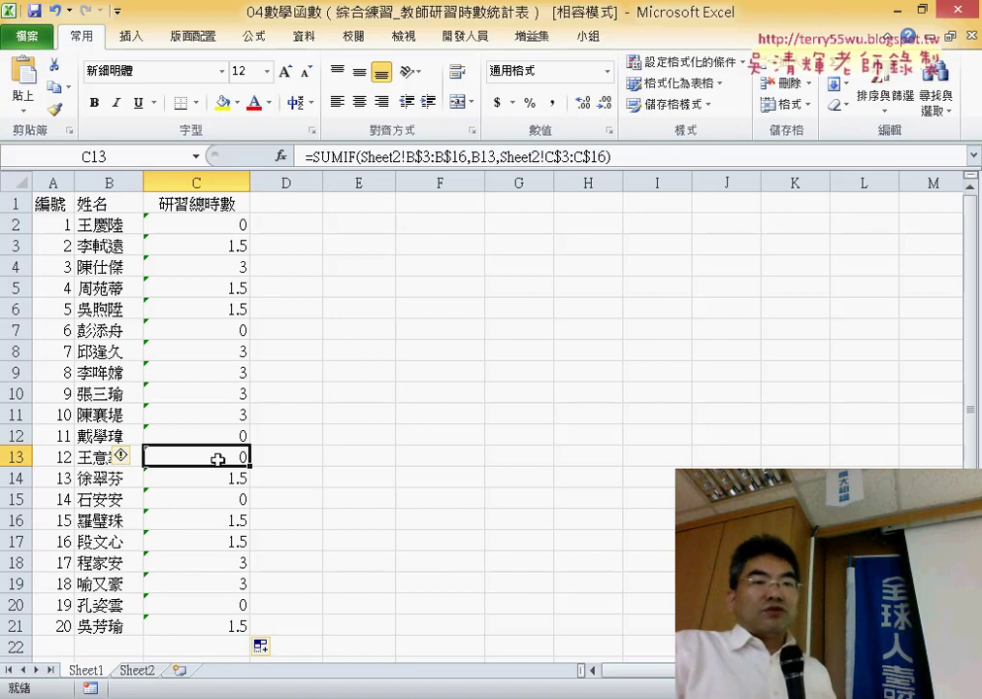
left_click(223, 224)
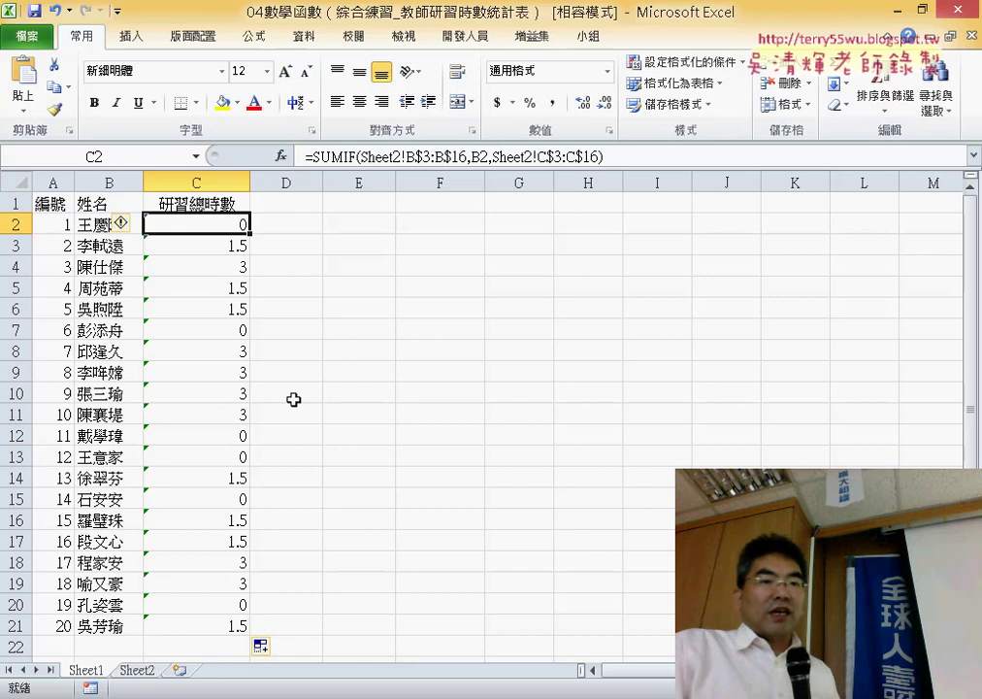
left_click(141, 672)
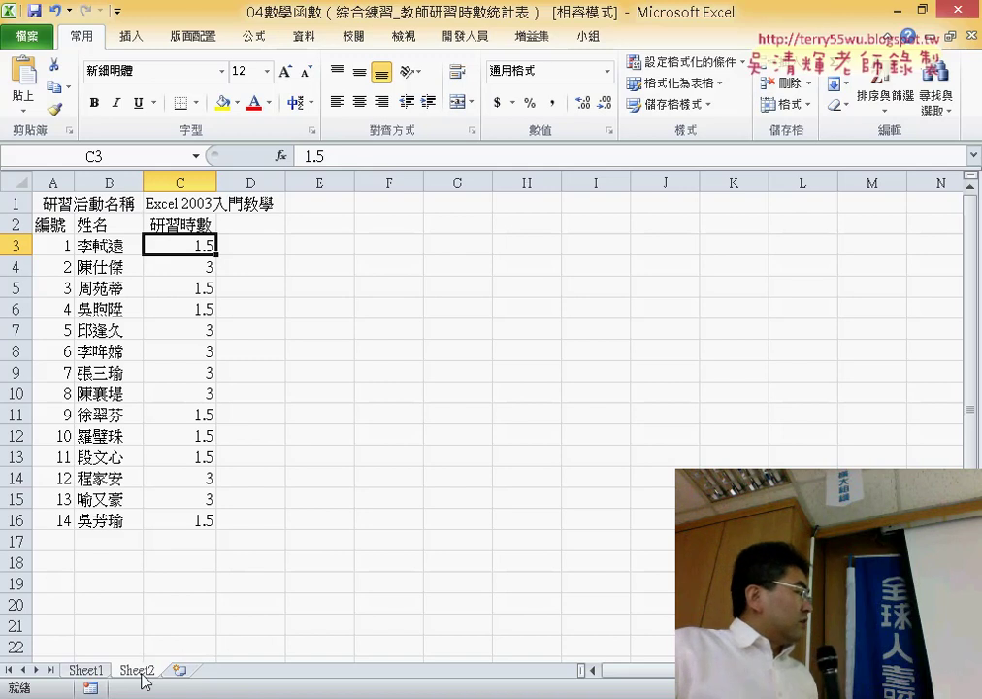
Duplicate Sheet2 after itself and rename the copy Sheet3.
left_click_drag(144, 679, 223, 666)
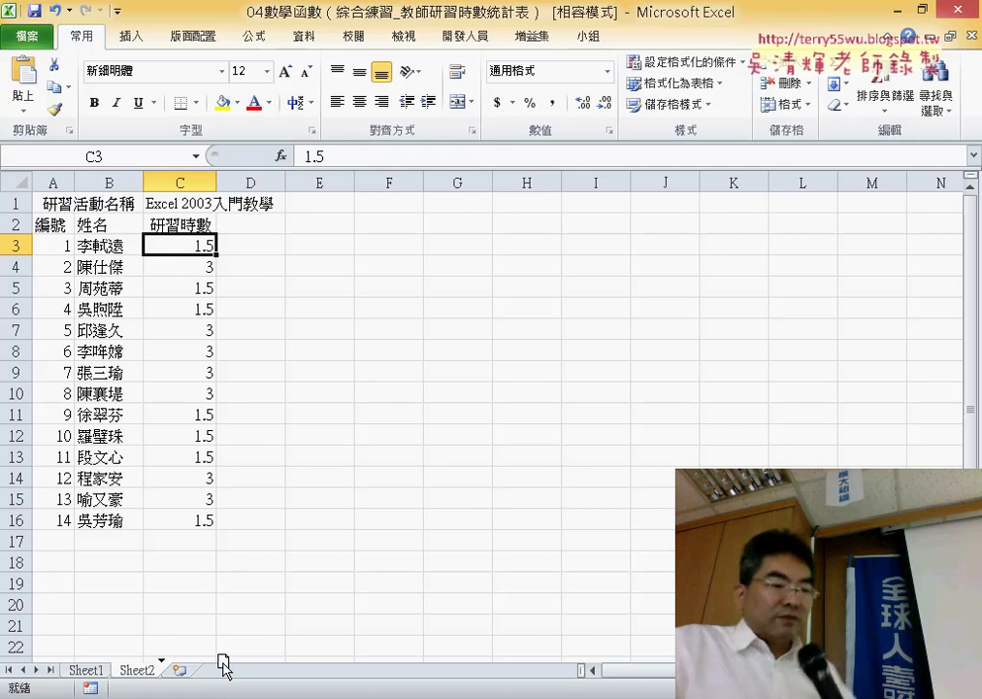
key("ctrl")
left_click_drag(224, 666, 214, 672)
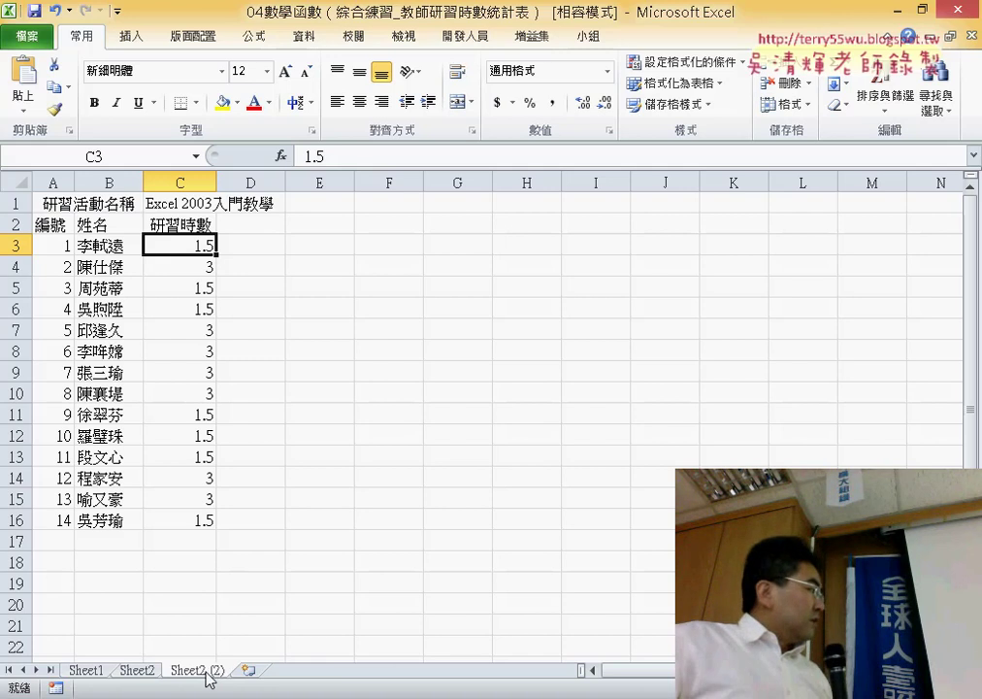
double_click(199, 670)
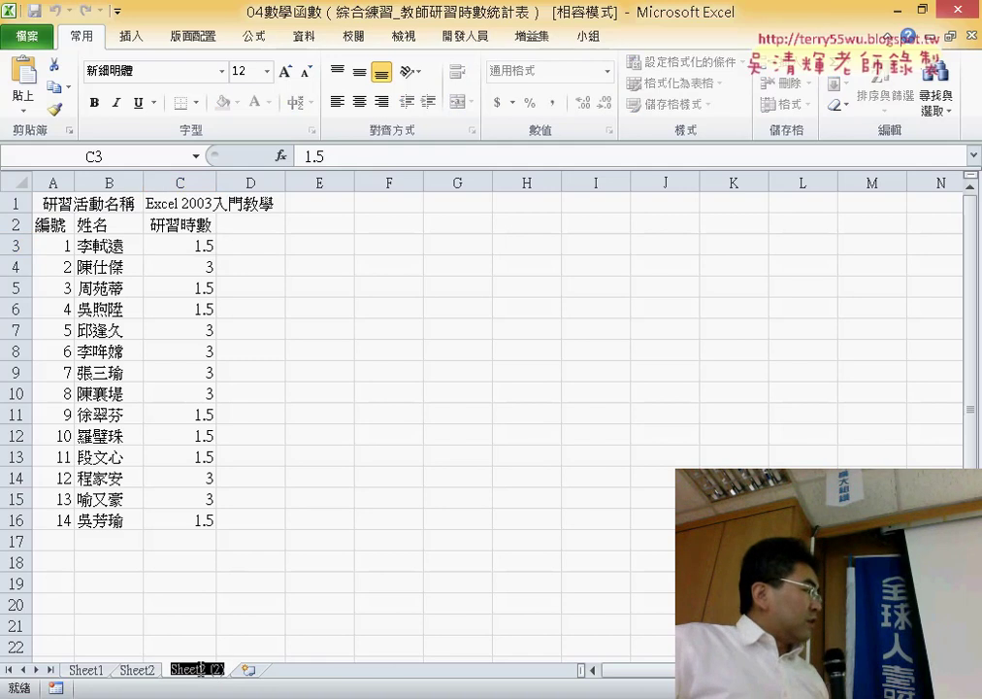
left_click(202, 670)
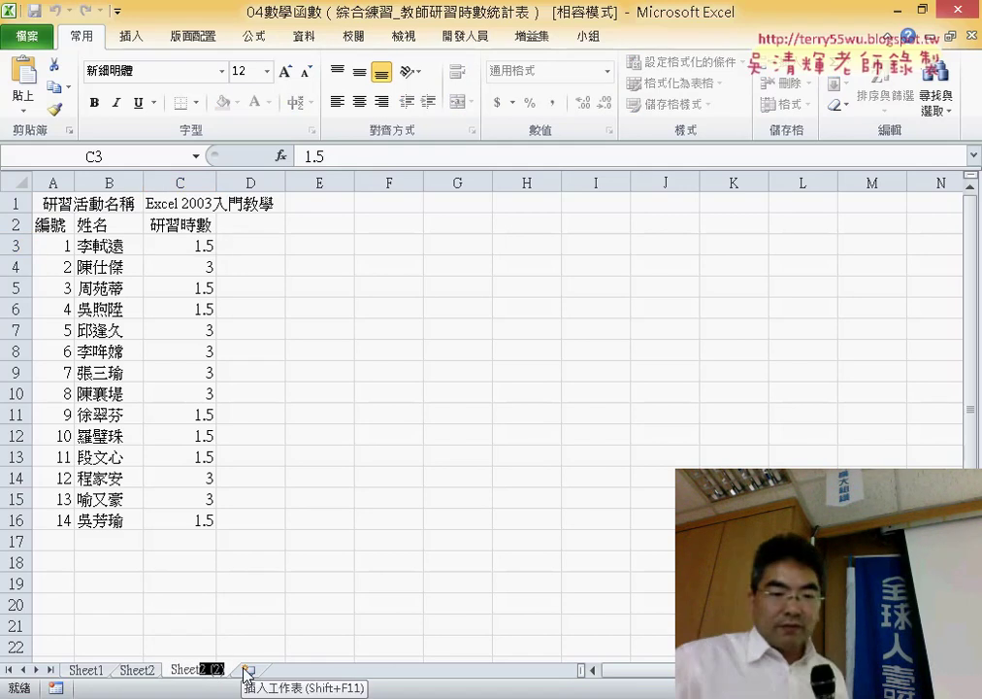
type("3")
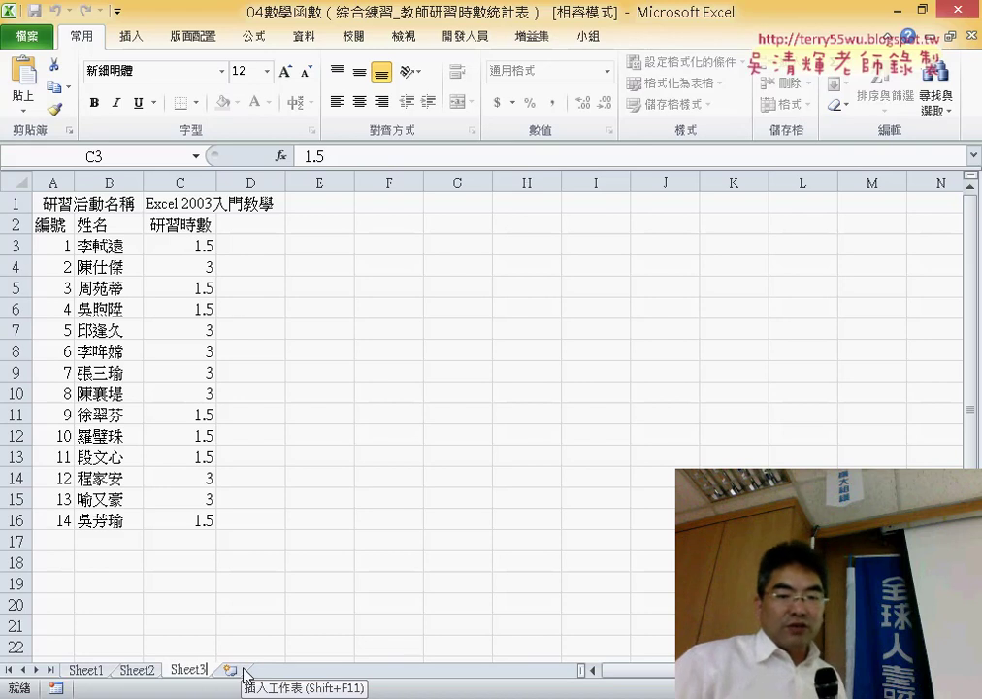
key("Return")
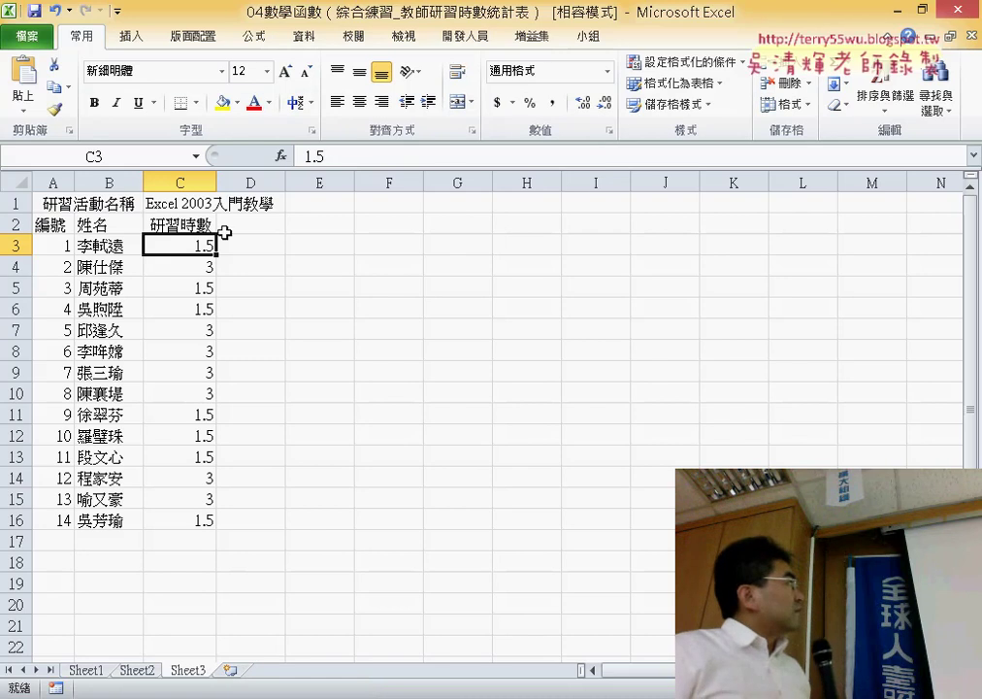
Change Sheet3's C1 title from 'Excel 2003入門教學' to 'Excel 2003進階教學'.
left_click(198, 203)
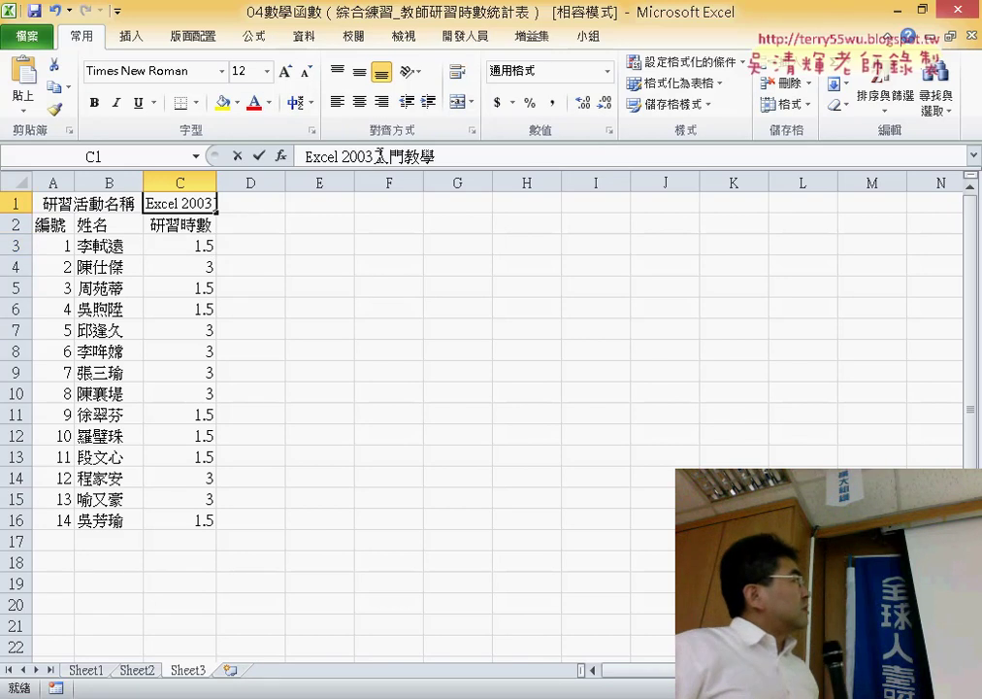
left_click_drag(373, 157, 404, 156)
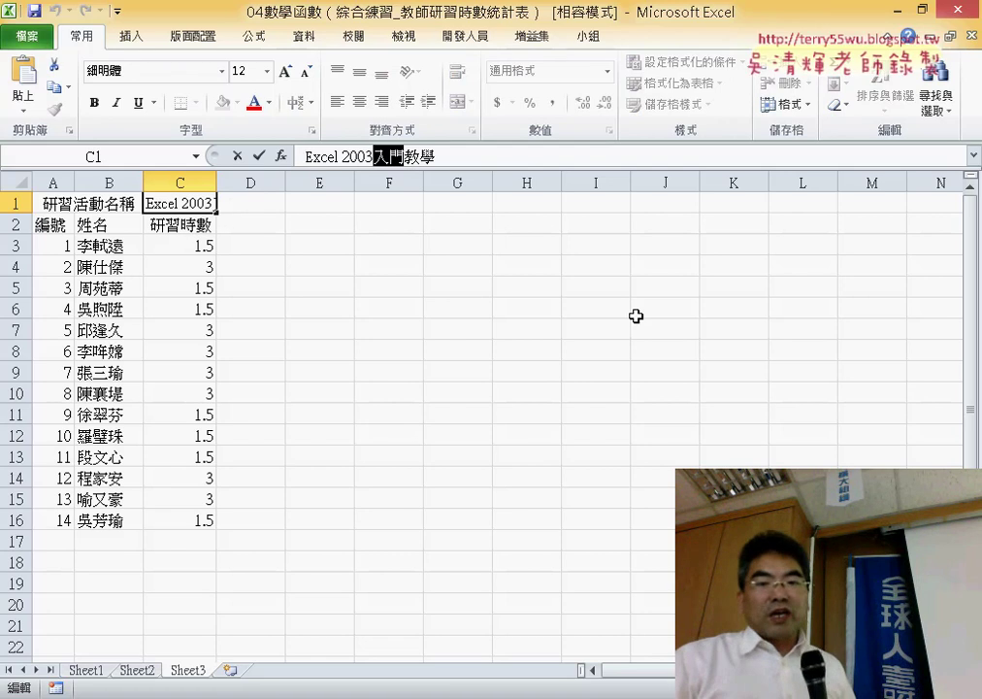
type("進")
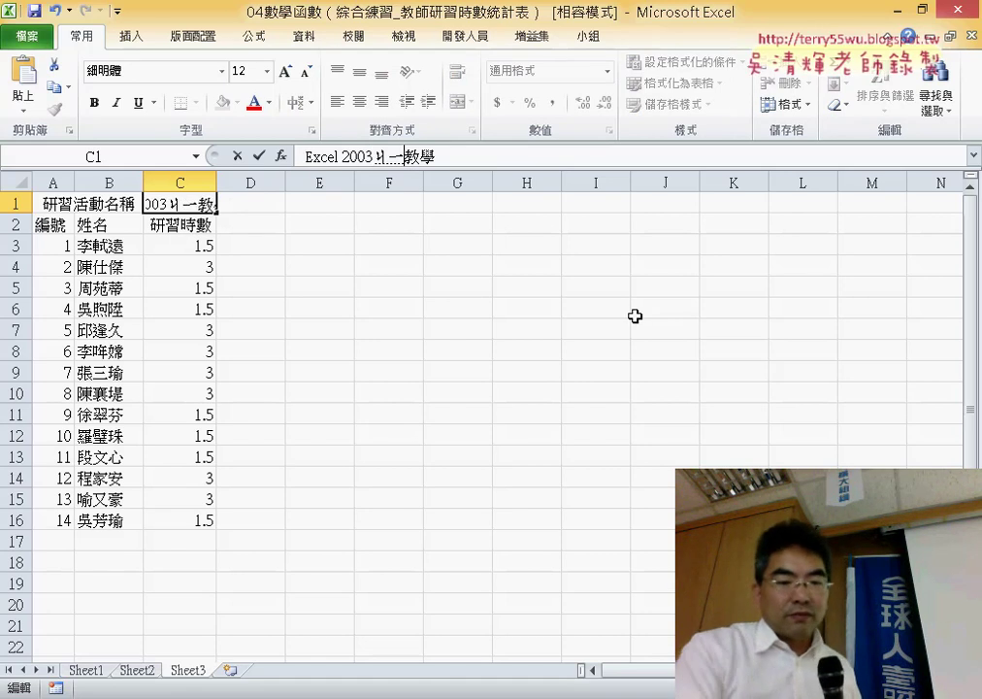
type("階")
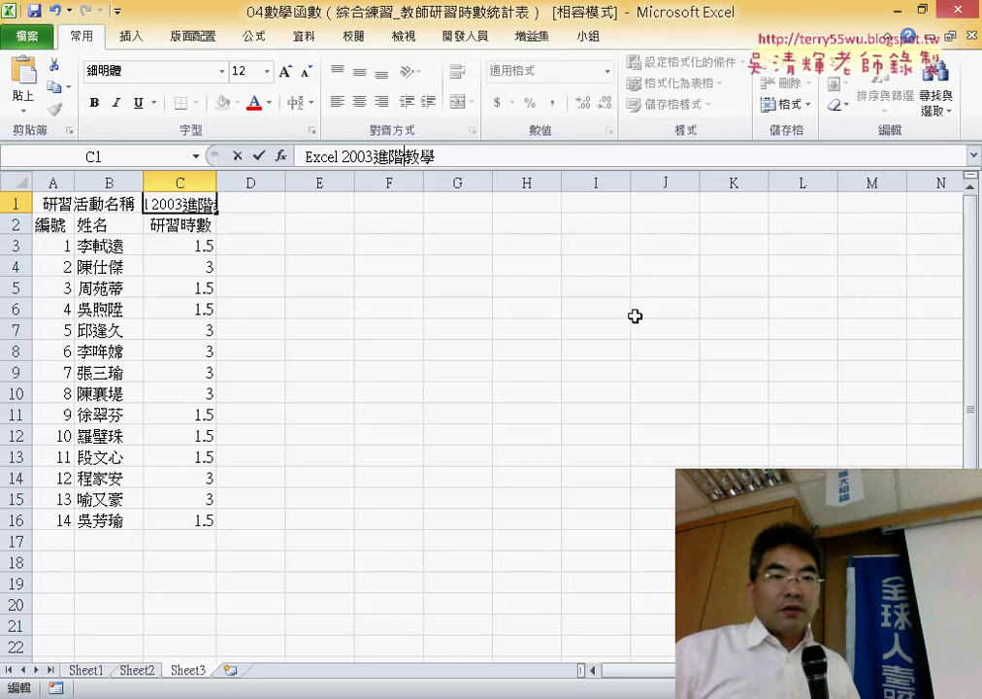
left_click(458, 328)
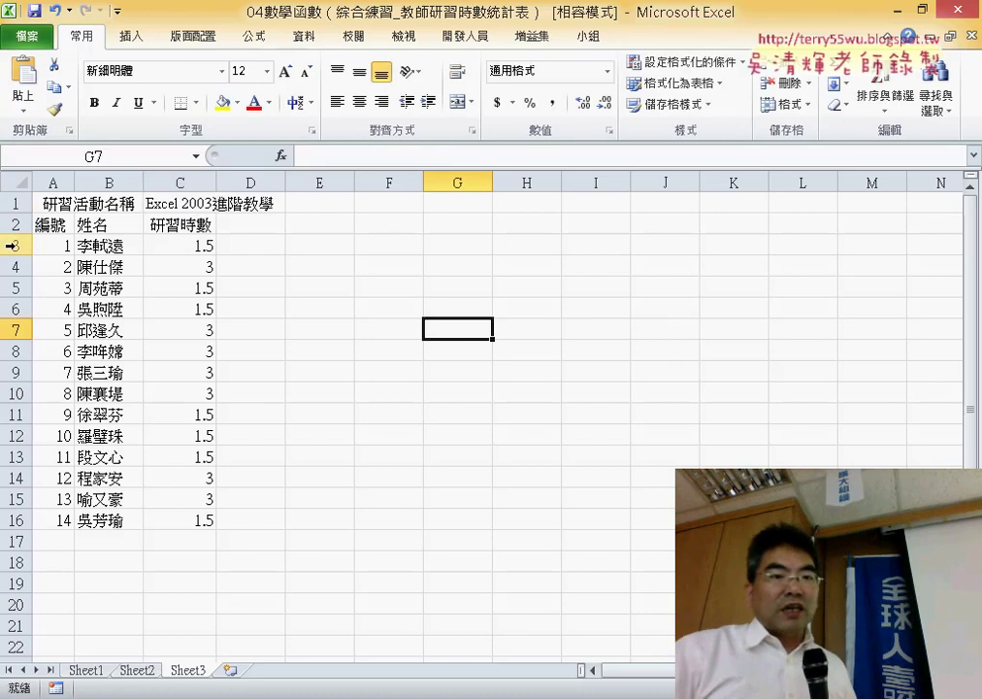
left_click(11, 246)
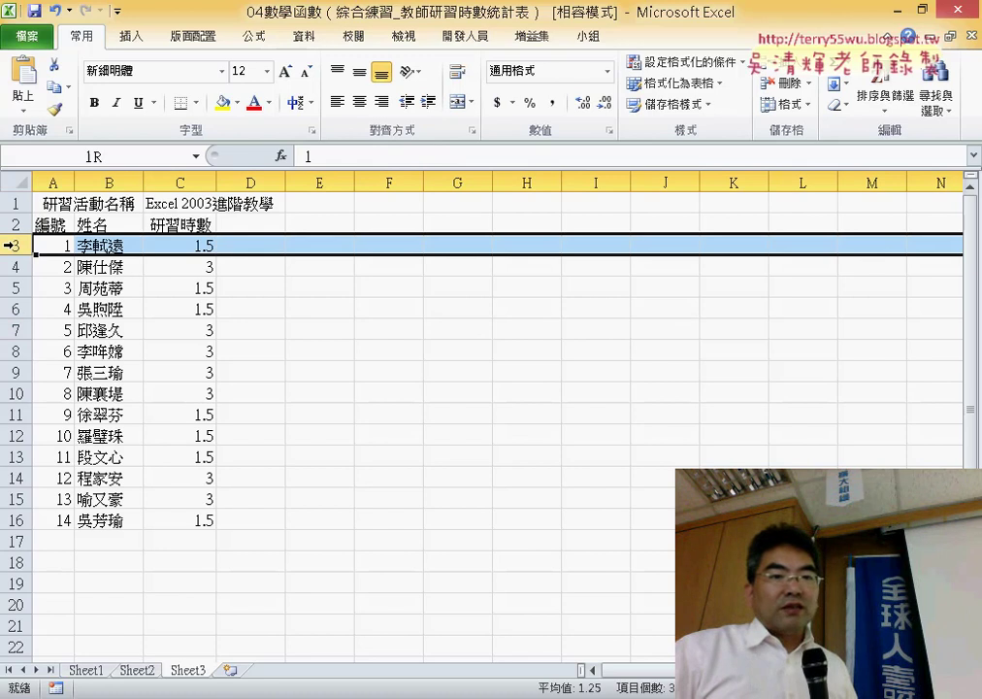
Delete participant rows 3 and 16 from Sheet3.
left_click(14, 520, "ctrl")
right_click(125, 524)
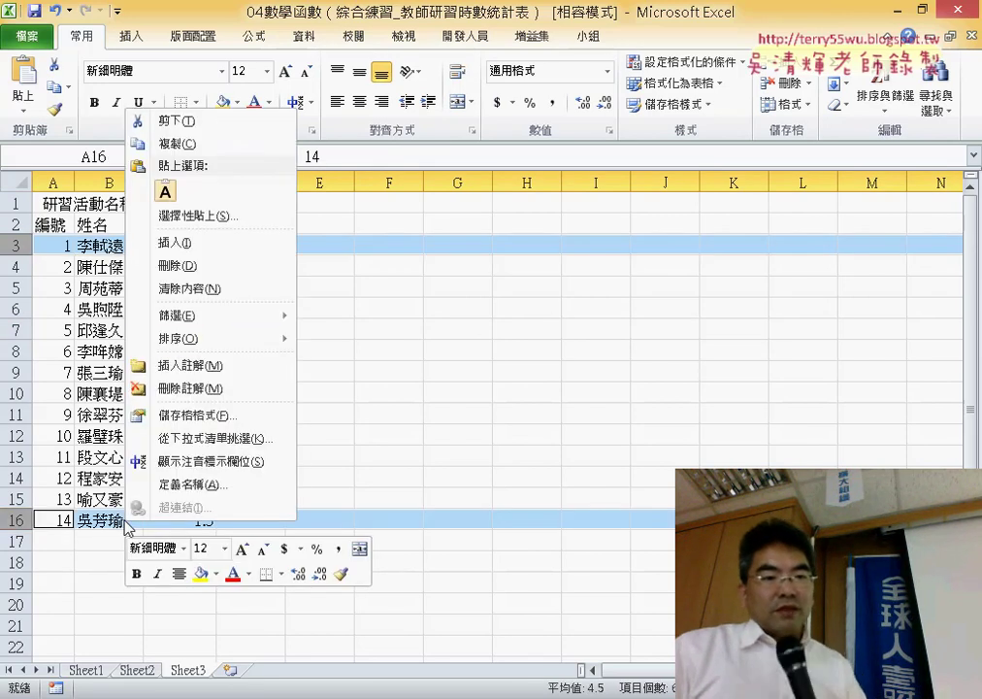
left_click(211, 267)
Clear the old numbers in A3:A14 and renumber them 1 through 12.
left_click_drag(64, 247, 63, 461)
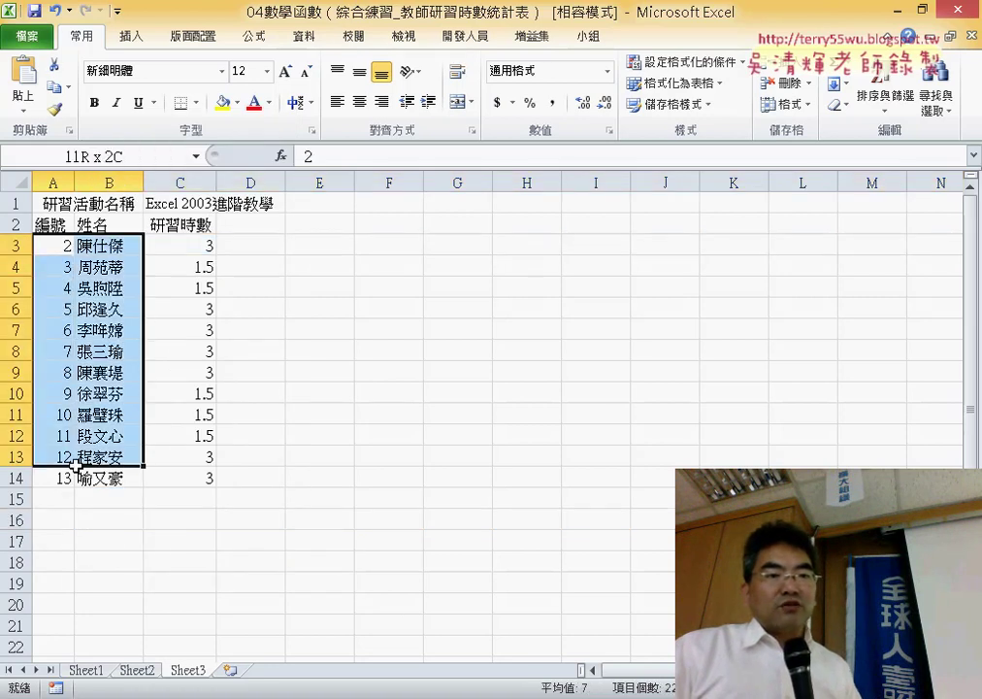
key("Delete")
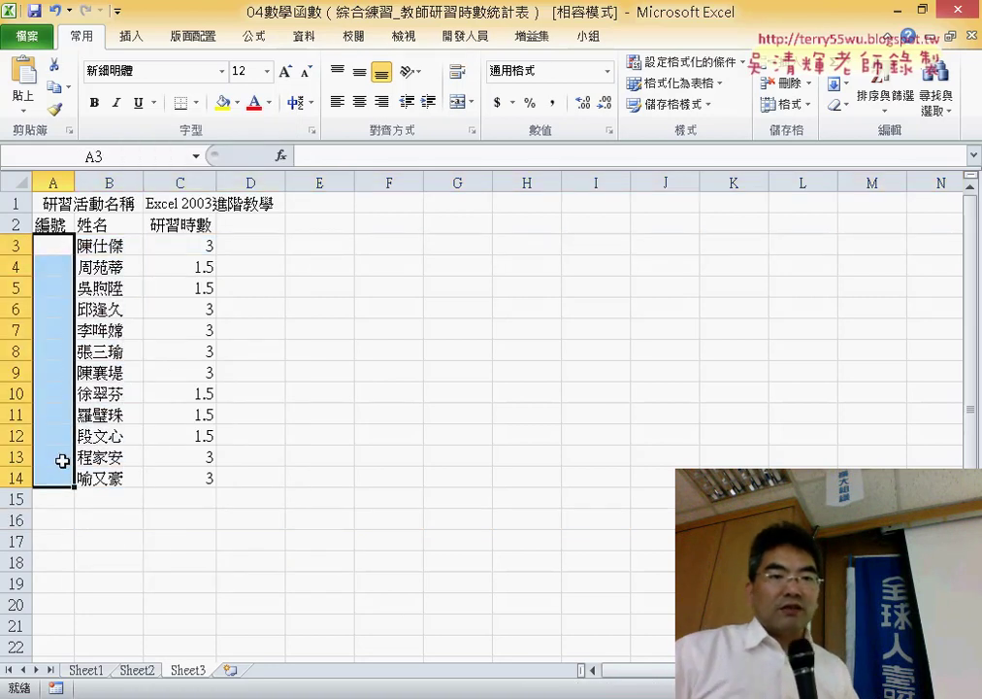
left_click(56, 248)
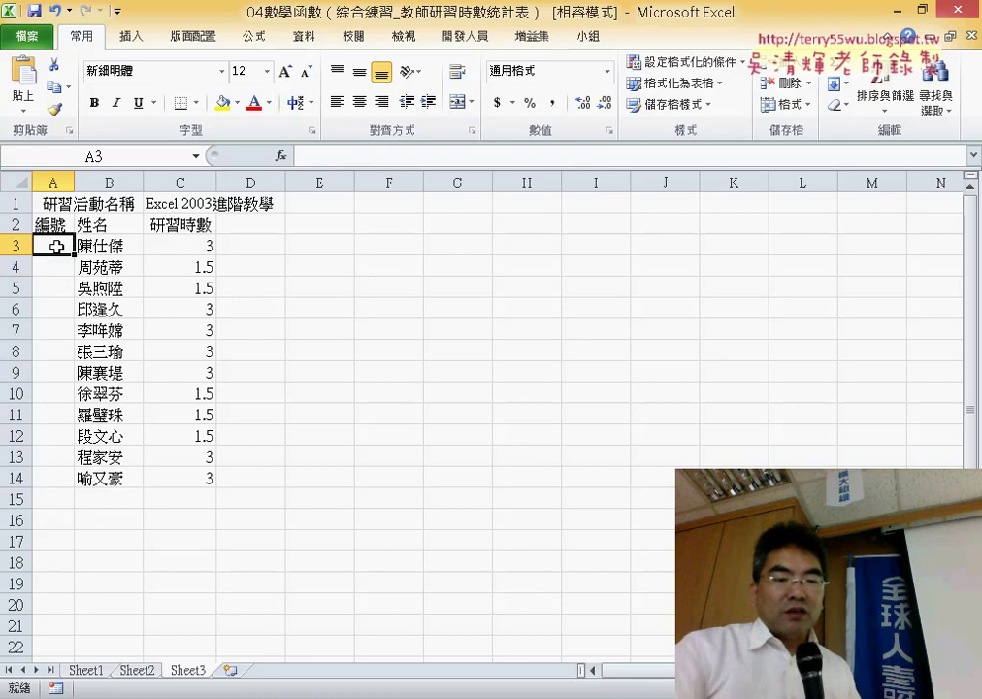
type("•")
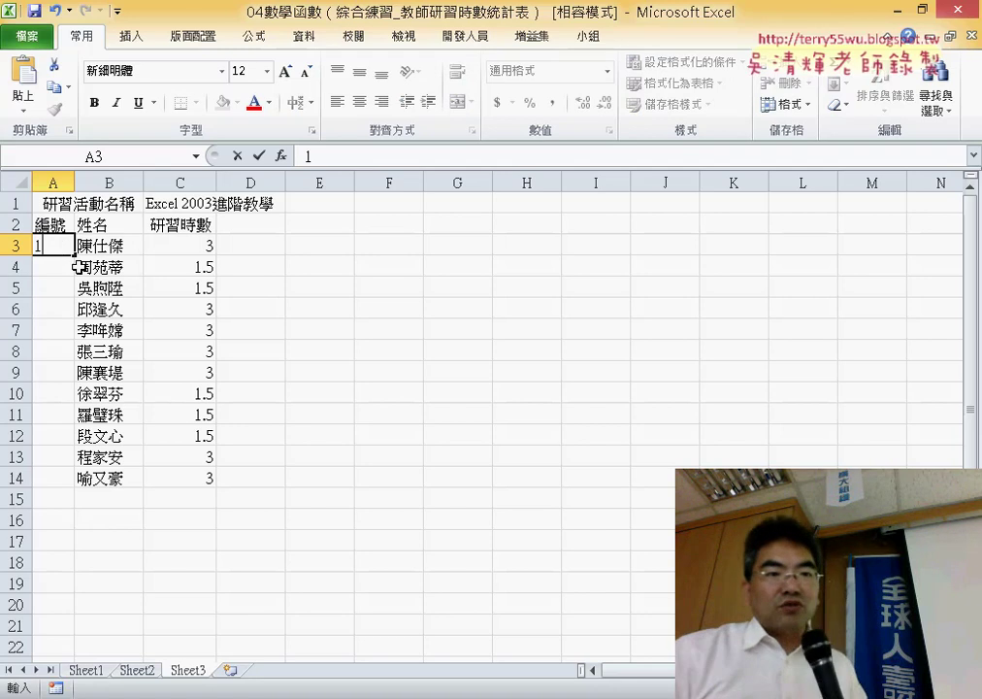
left_click_drag(75, 259, 73, 493)
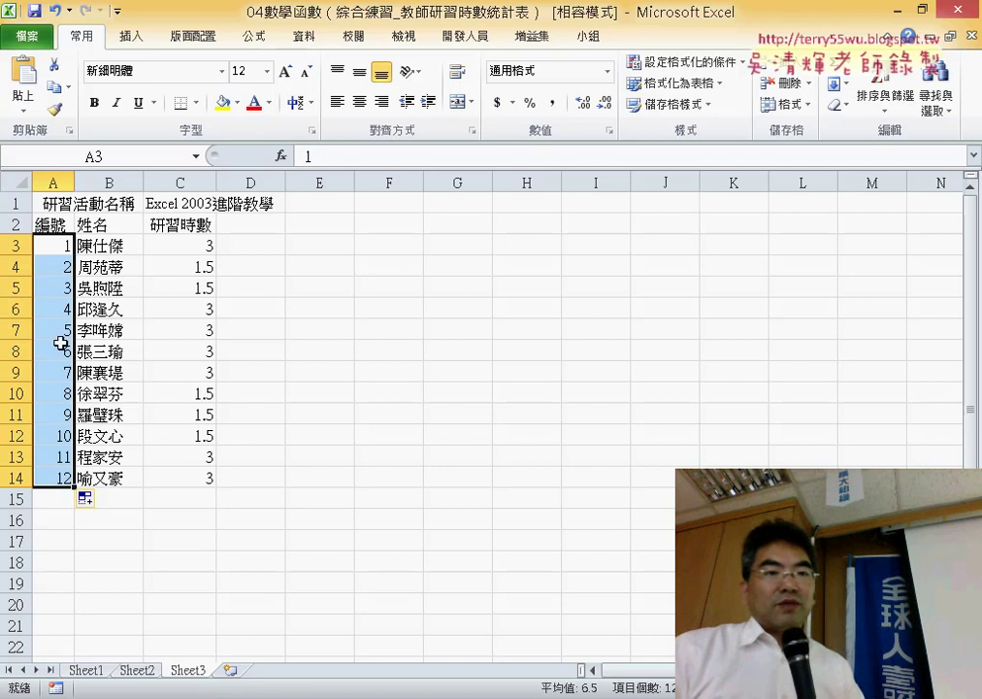
Replace the study hours in C3:C14 with 2 for every participant.
left_click_drag(196, 246, 202, 478)
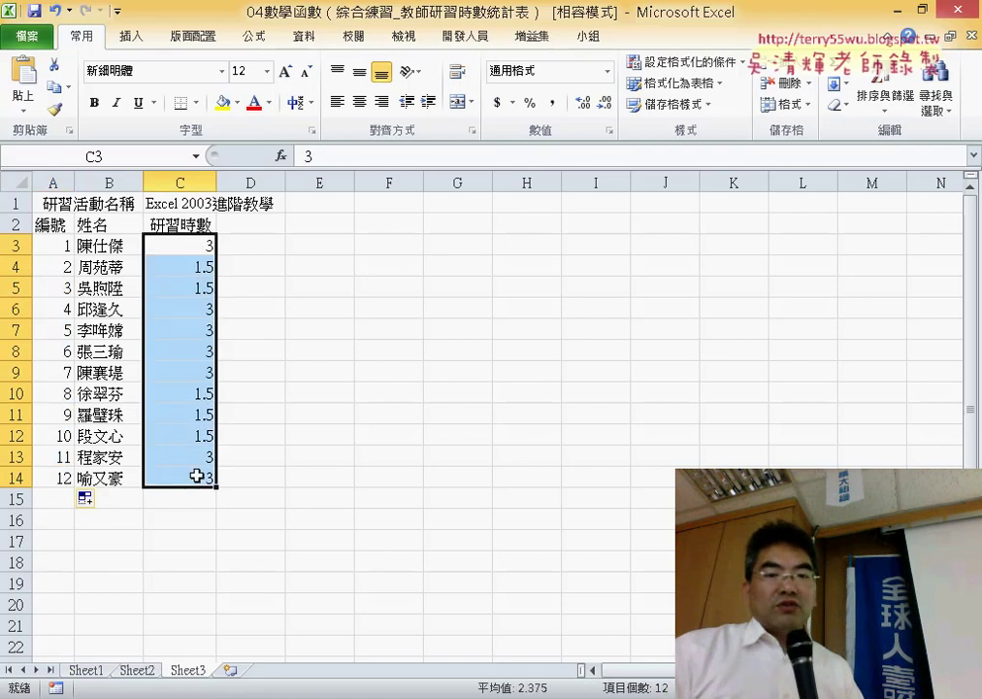
key("Delete")
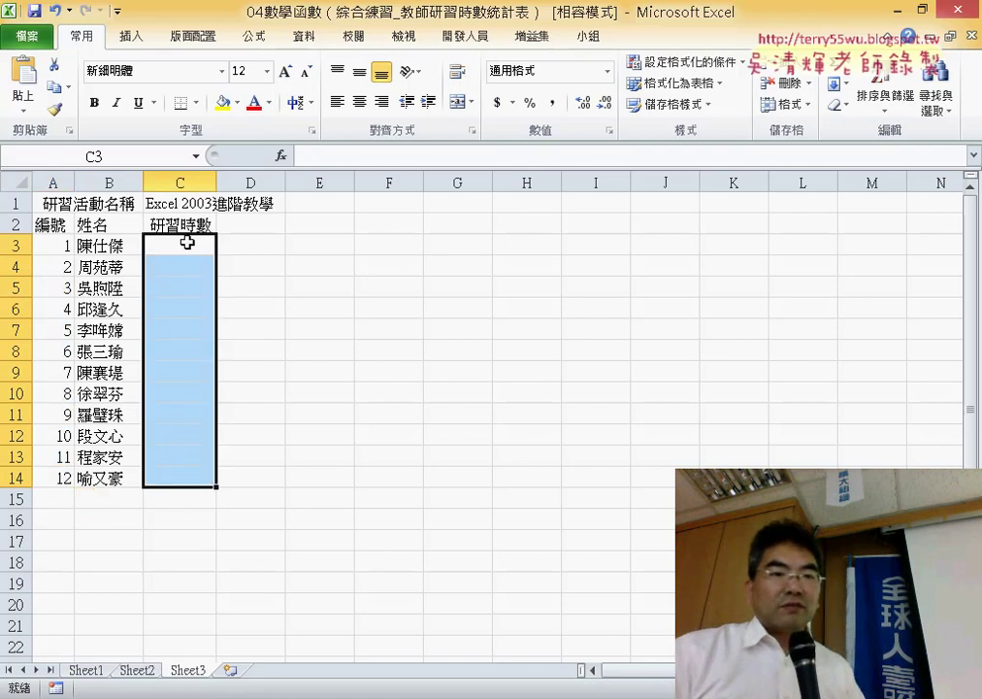
left_click(187, 243)
type("2")
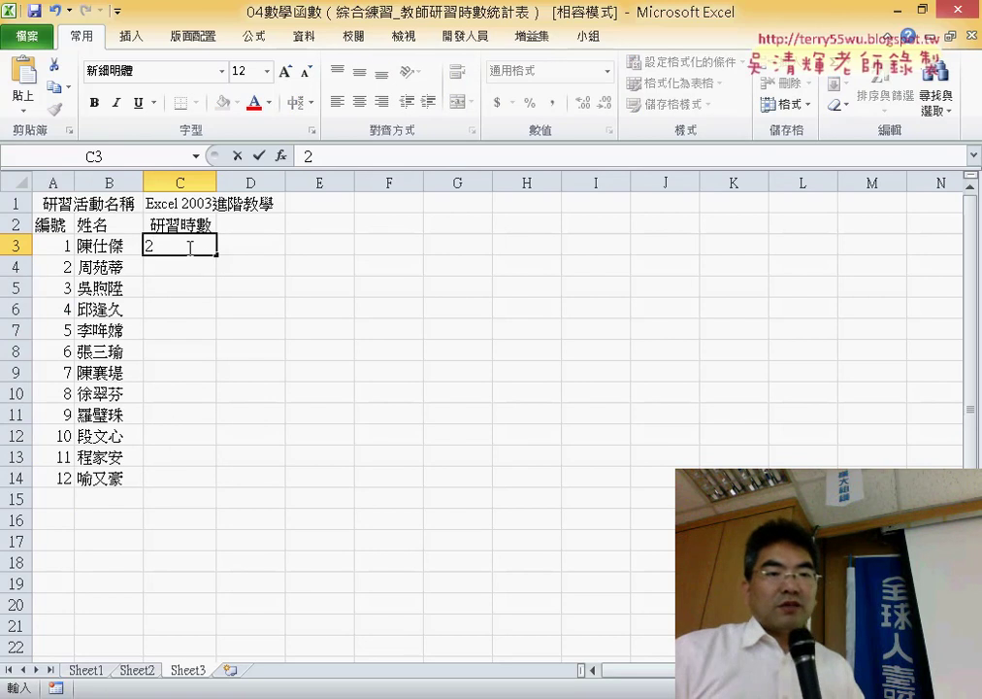
left_click_drag(214, 258, 201, 496)
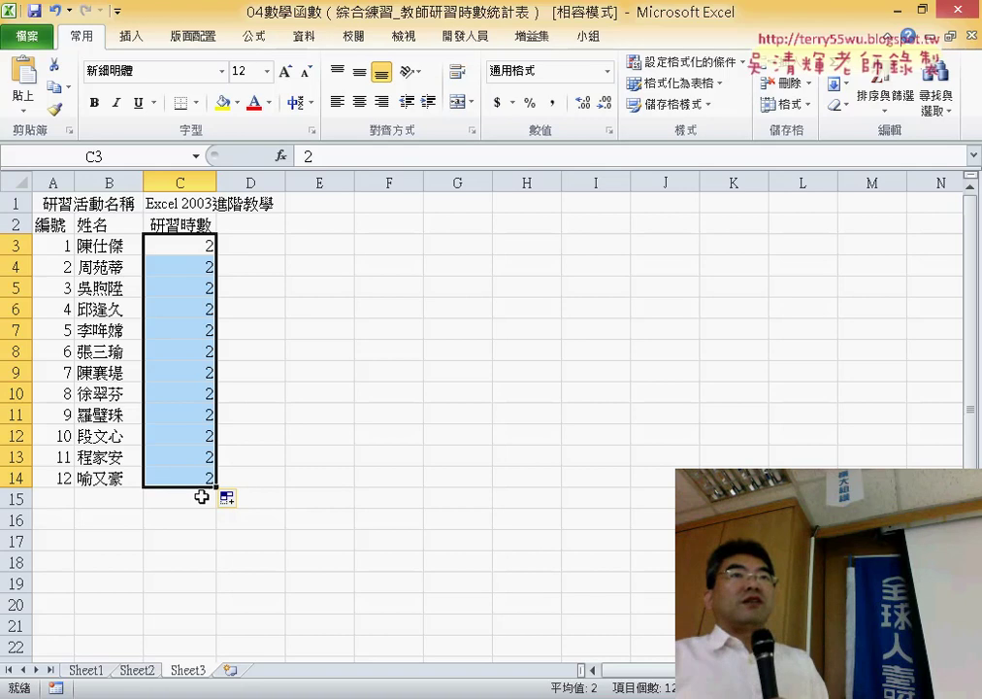
left_click(323, 480)
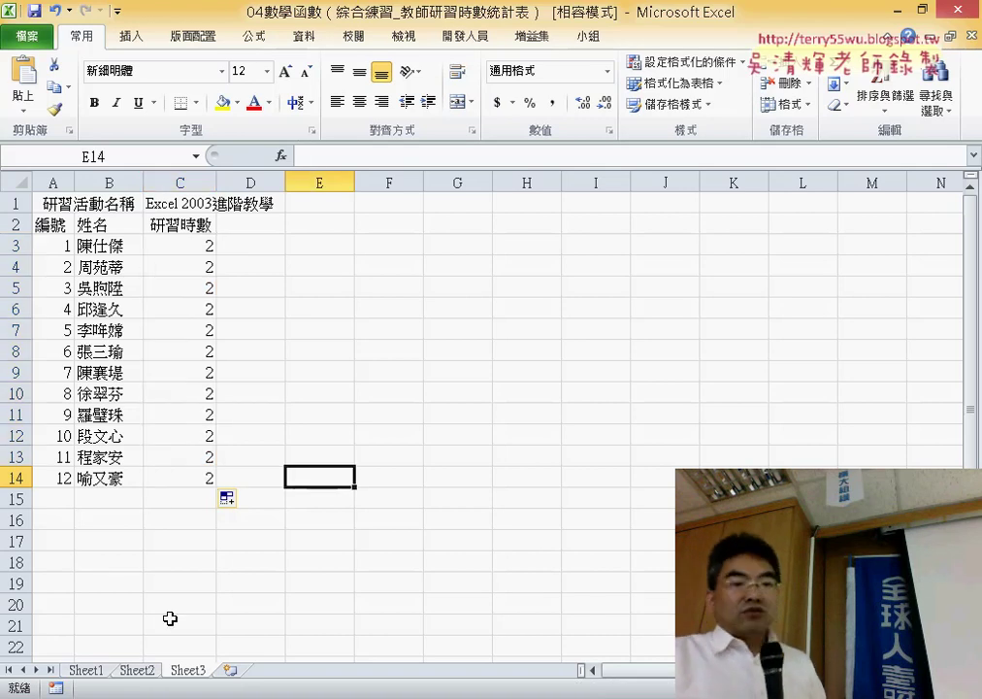
Return to Sheet1 and reopen C2's SUMIF formula for editing.
left_click(95, 672)
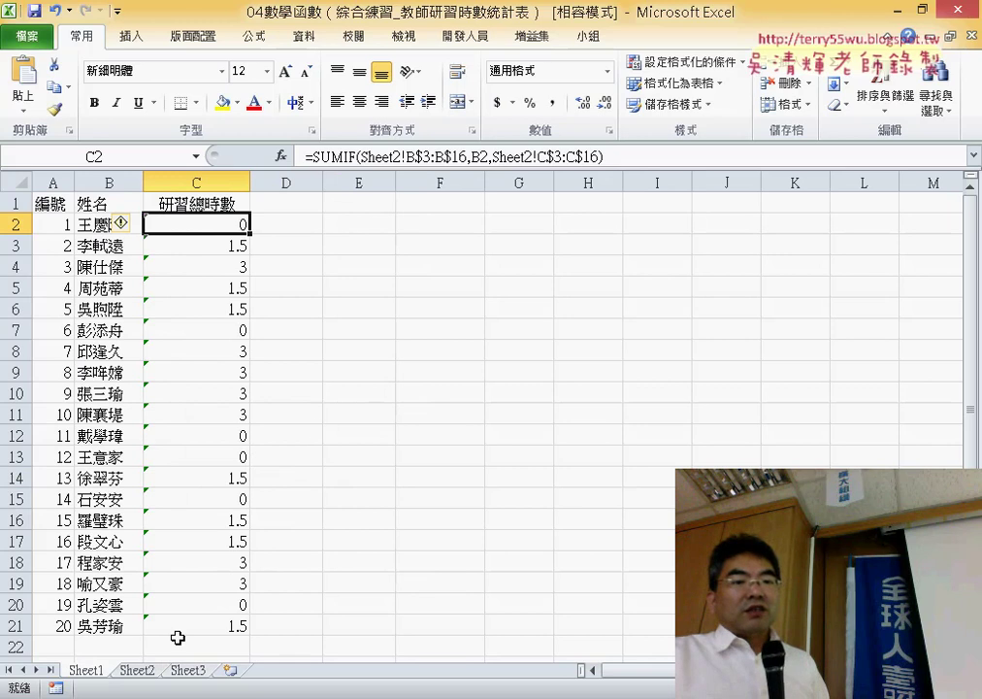
left_click(190, 671)
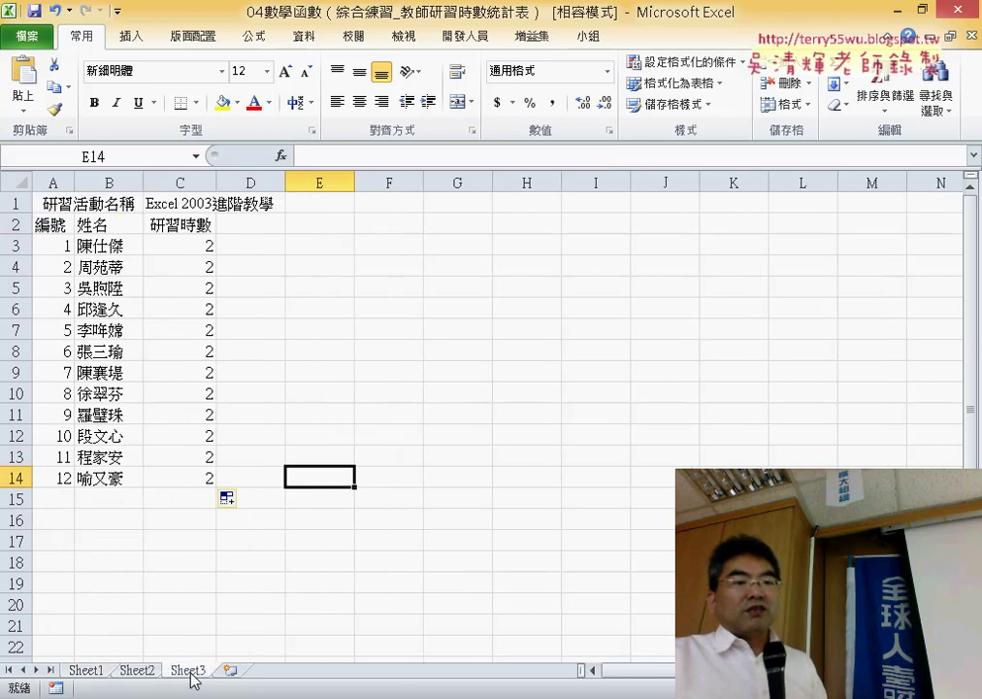
left_click(85, 670)
left_click(636, 155)
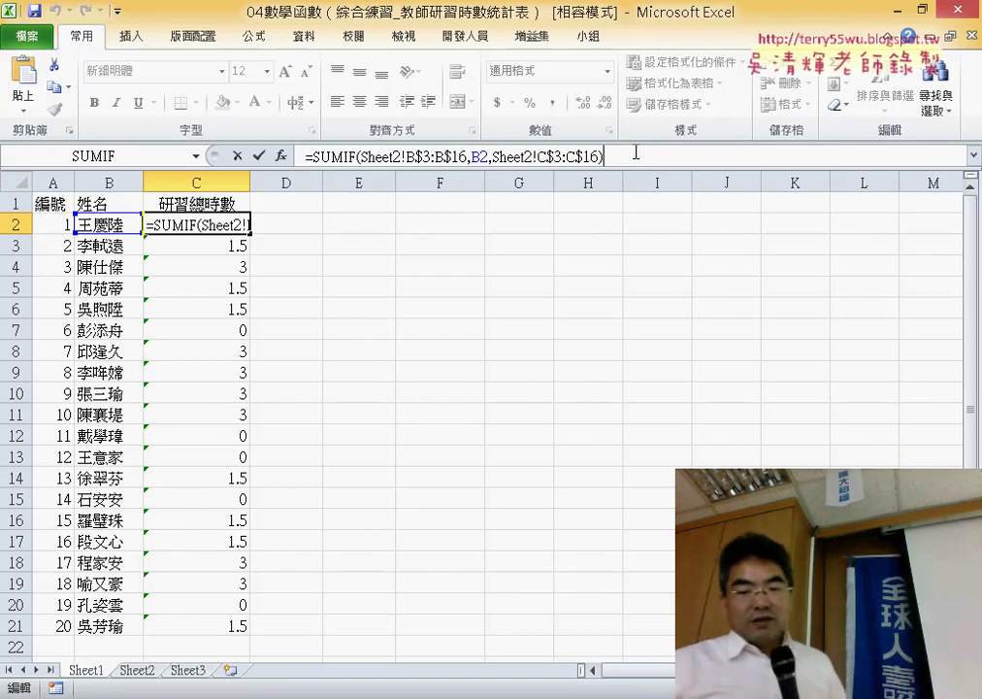
Append '+' and a pasted second copy of the SUMIF to C2's formula.
left_click(636, 152)
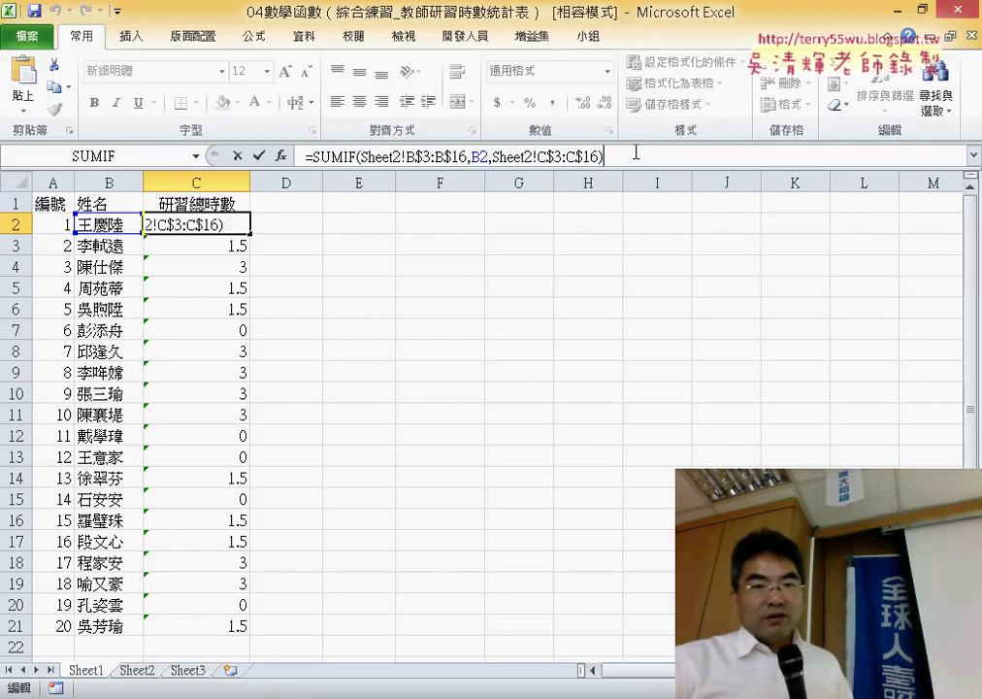
type("+")
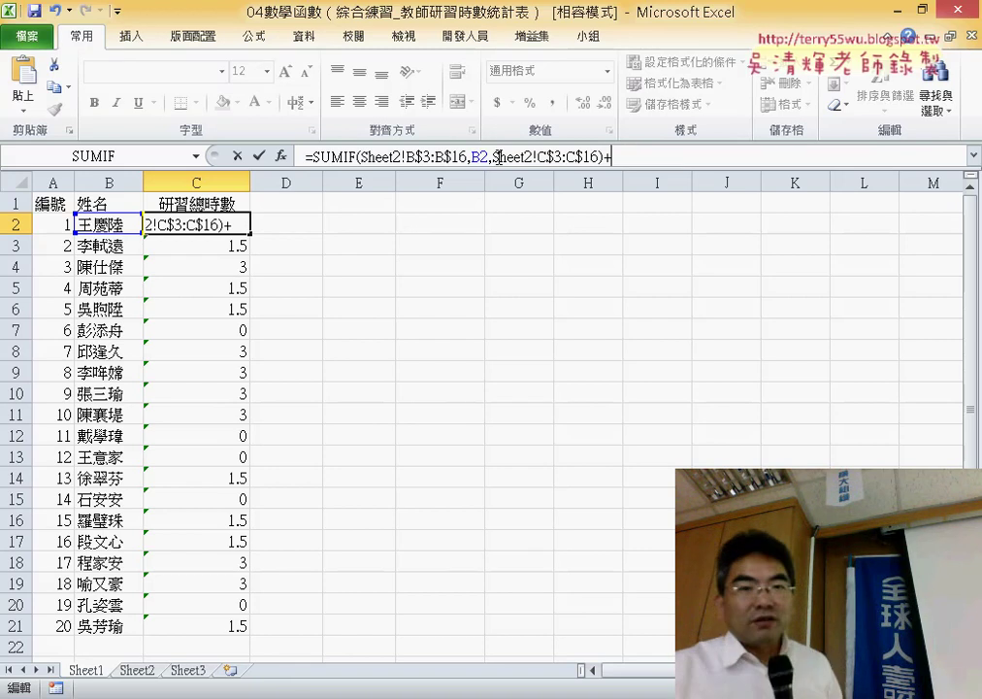
left_click_drag(314, 156, 604, 155)
key("ctrl+c")
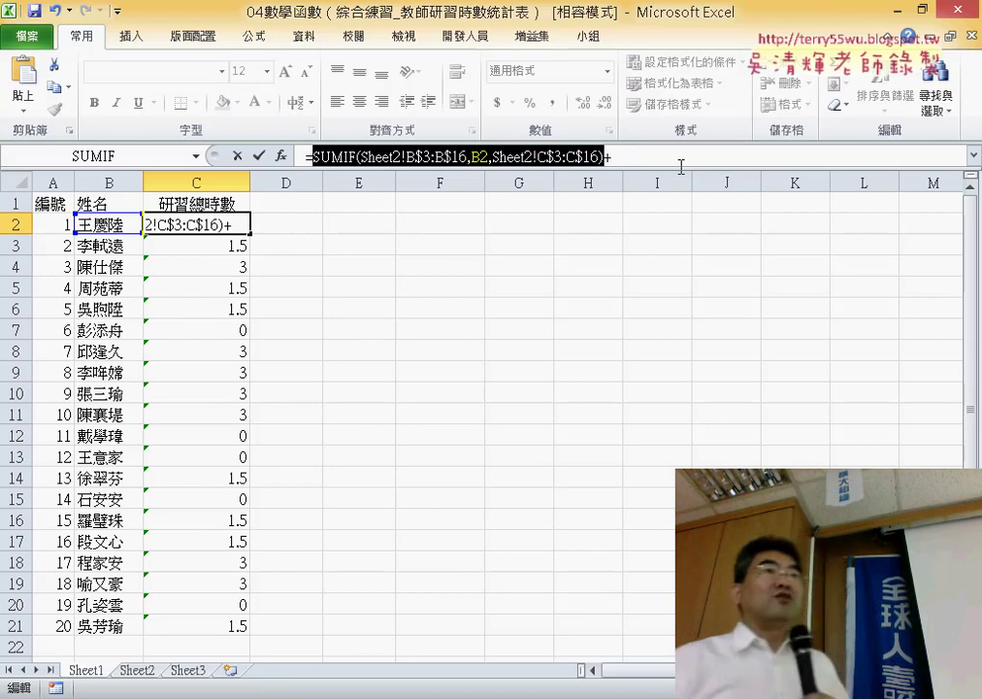
left_click(680, 158)
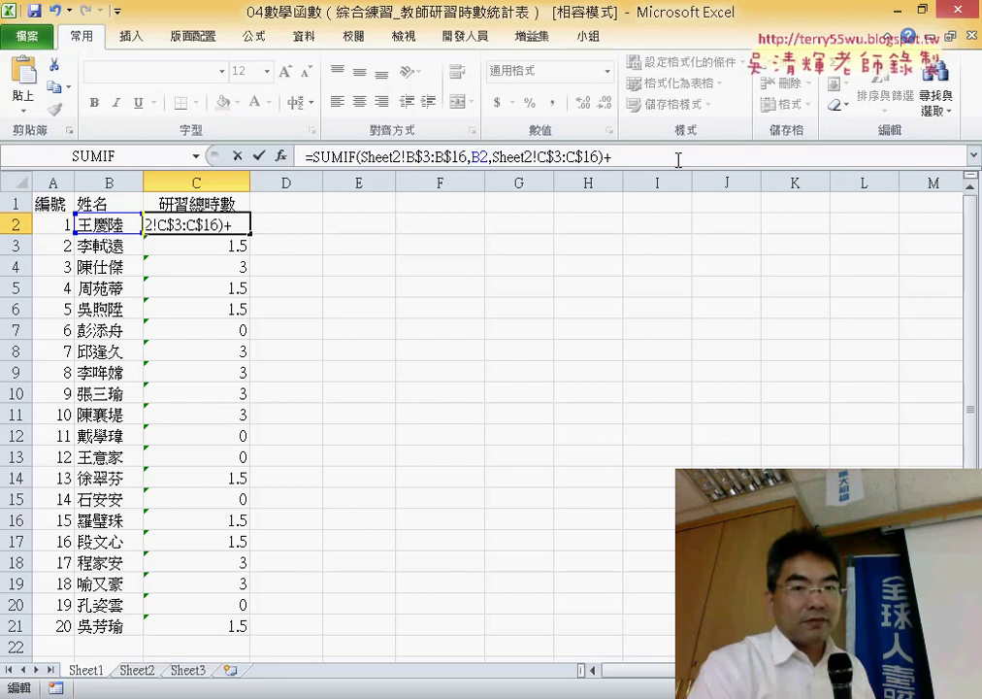
key("ctrl+v")
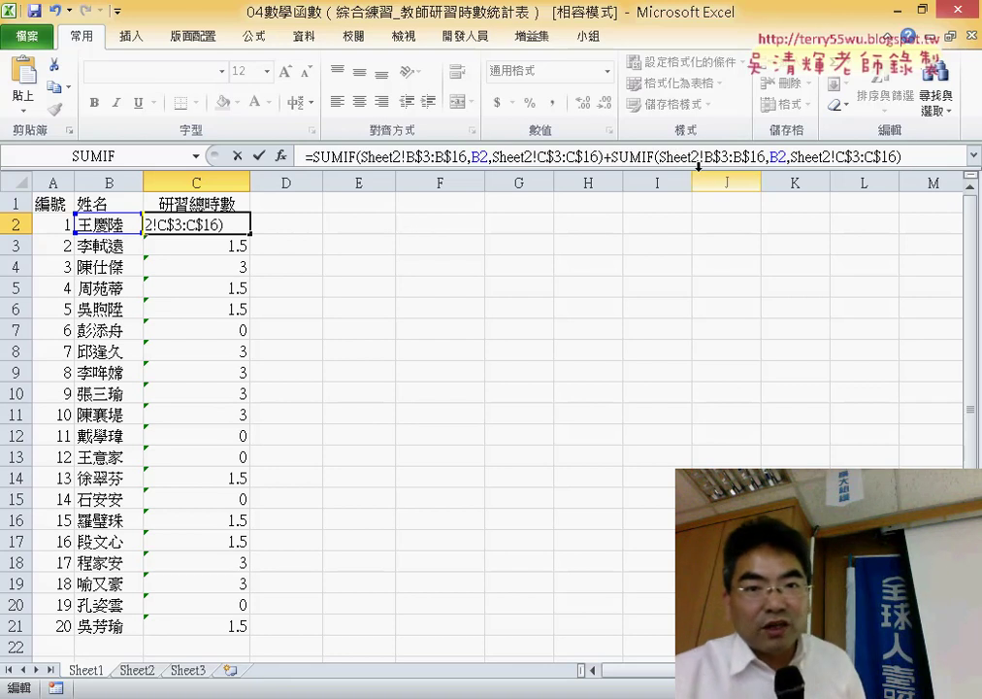
Point the second SUMIF to Sheet3!B$3:B$14 and Sheet3!C$3:C$14, then commit.
left_click(773, 152)
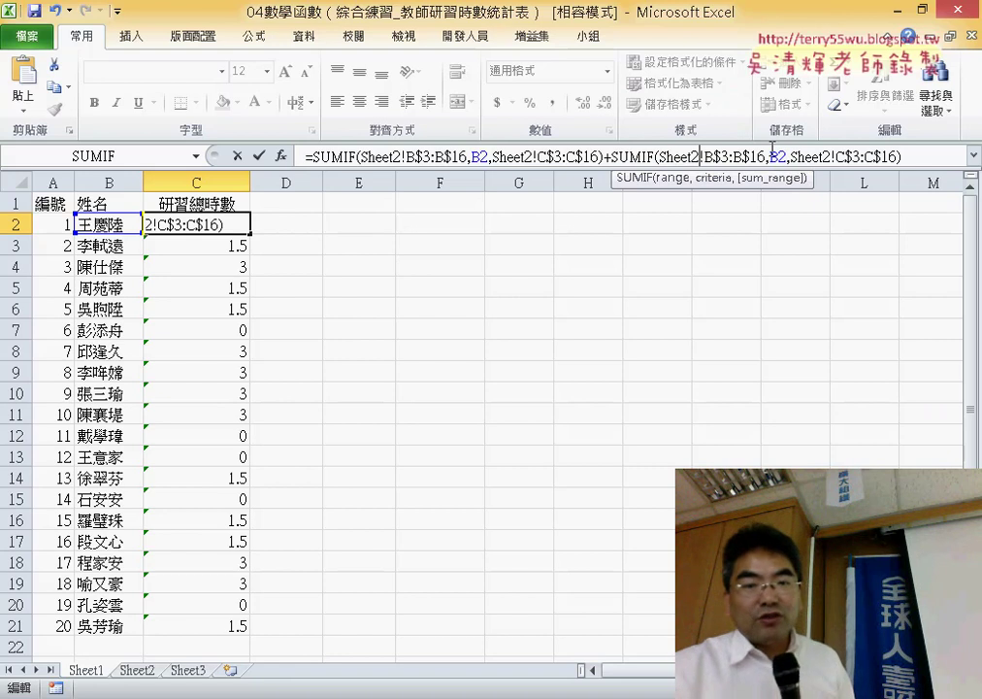
key("BackSpace")
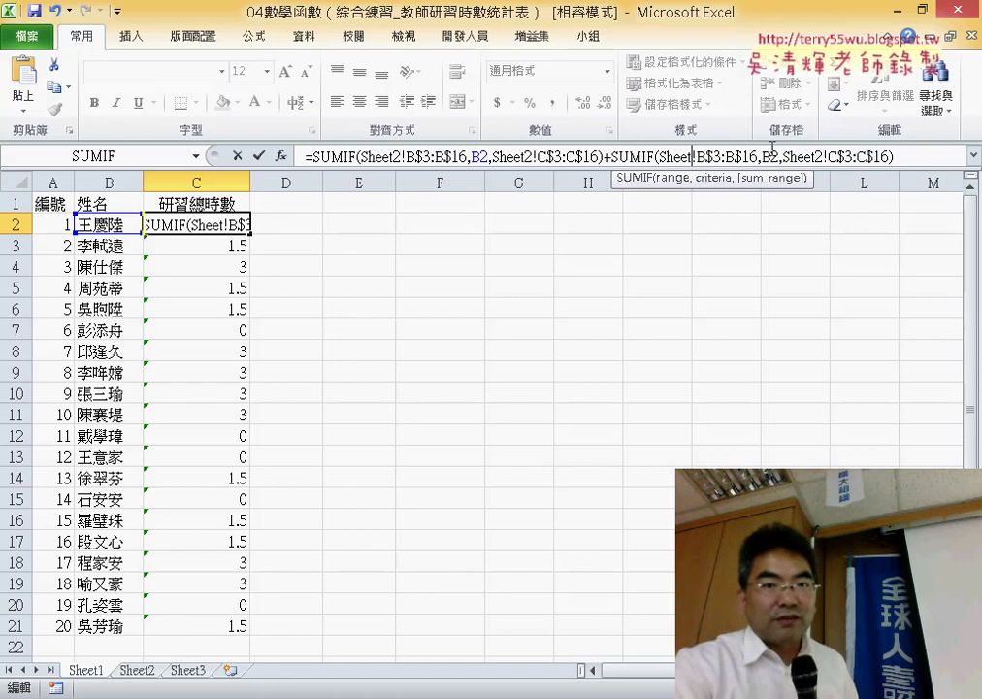
type("3:B$1")
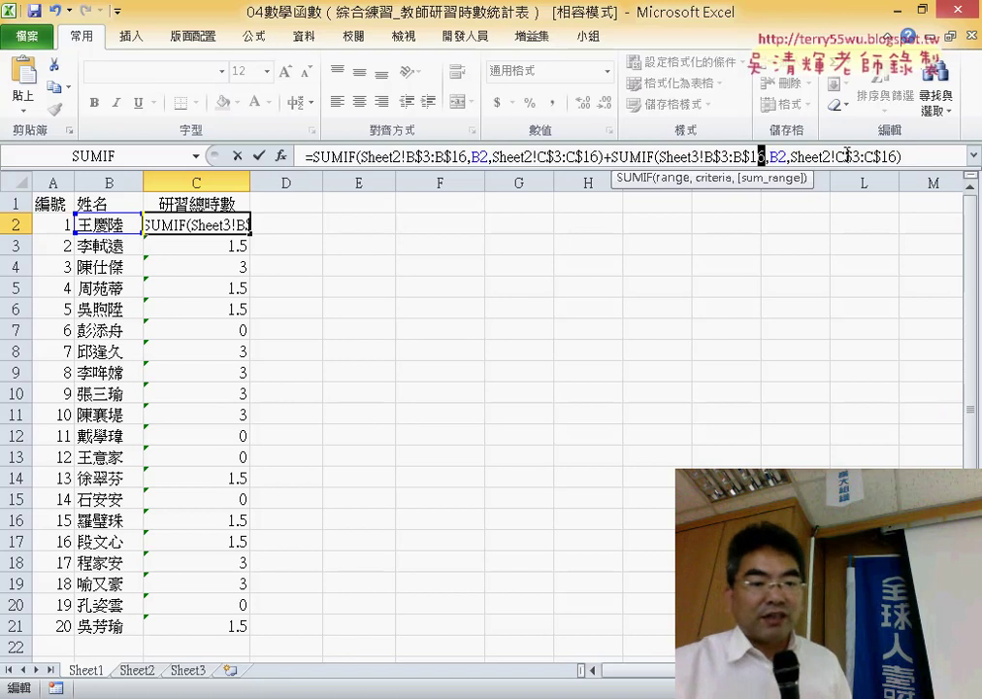
type("4")
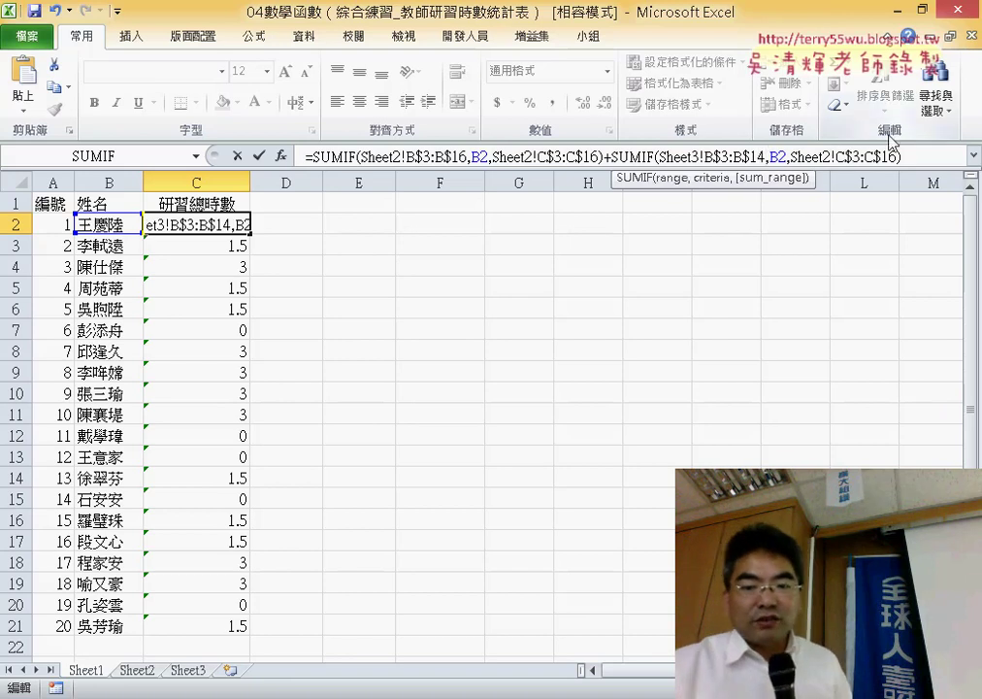
key("Right")
key("Right")
key("Right")
key("BackSpace")
type("3")
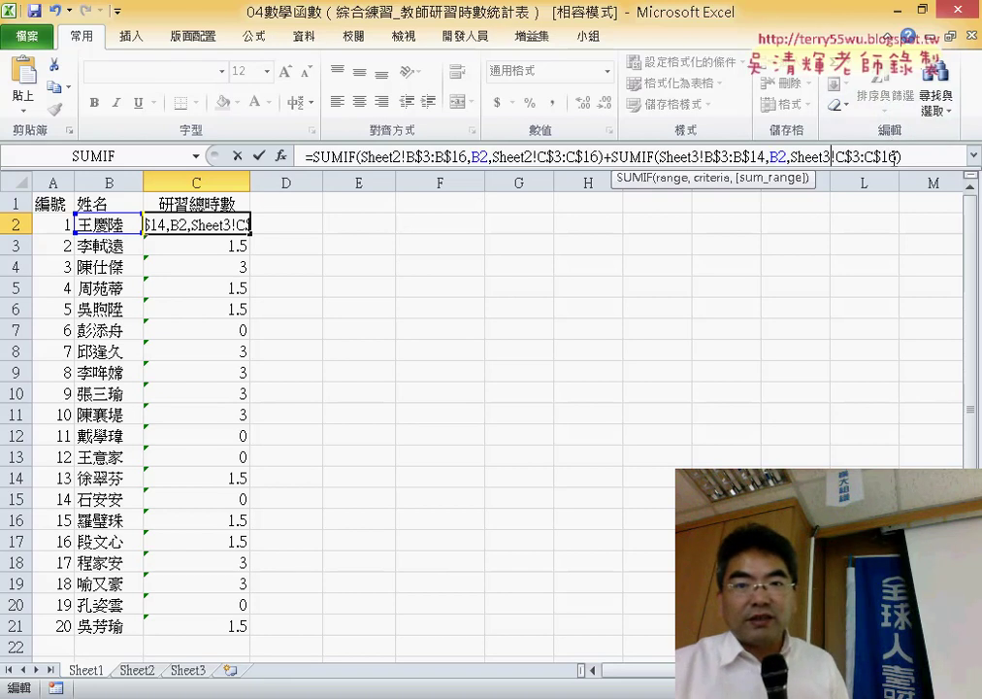
key("Right")
key("Right")
key("Right")
key("BackSpace")
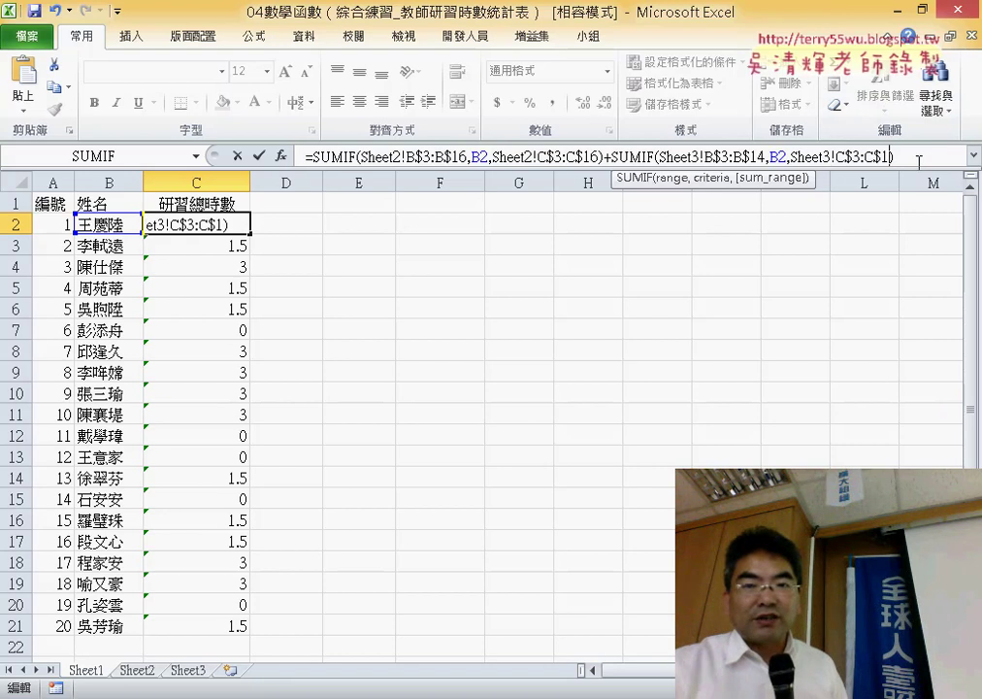
type("4")
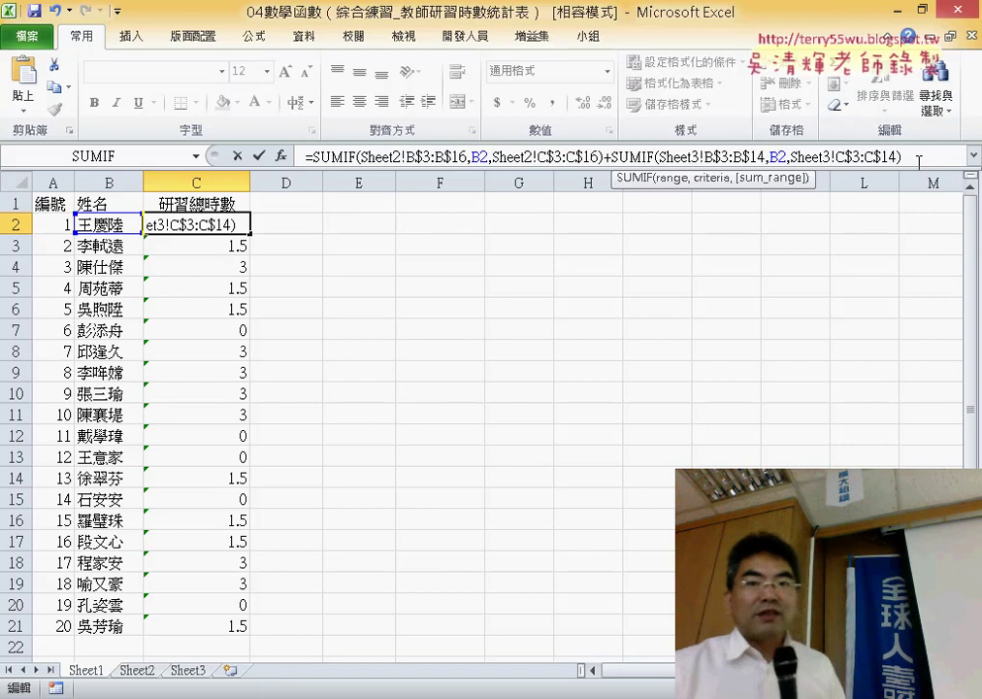
left_click(618, 177)
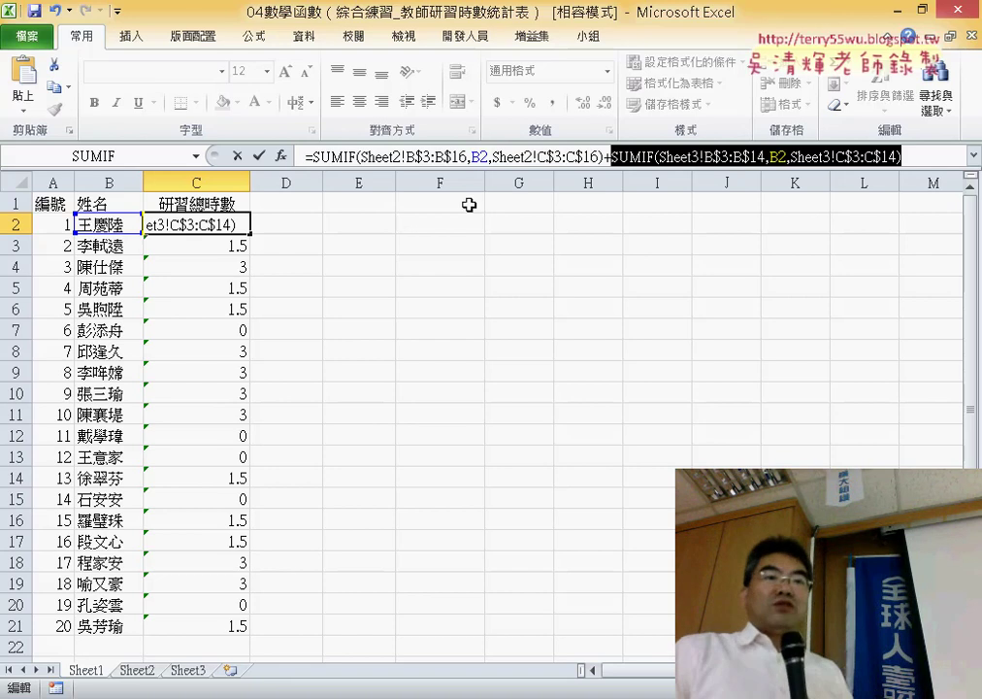
left_click(259, 156)
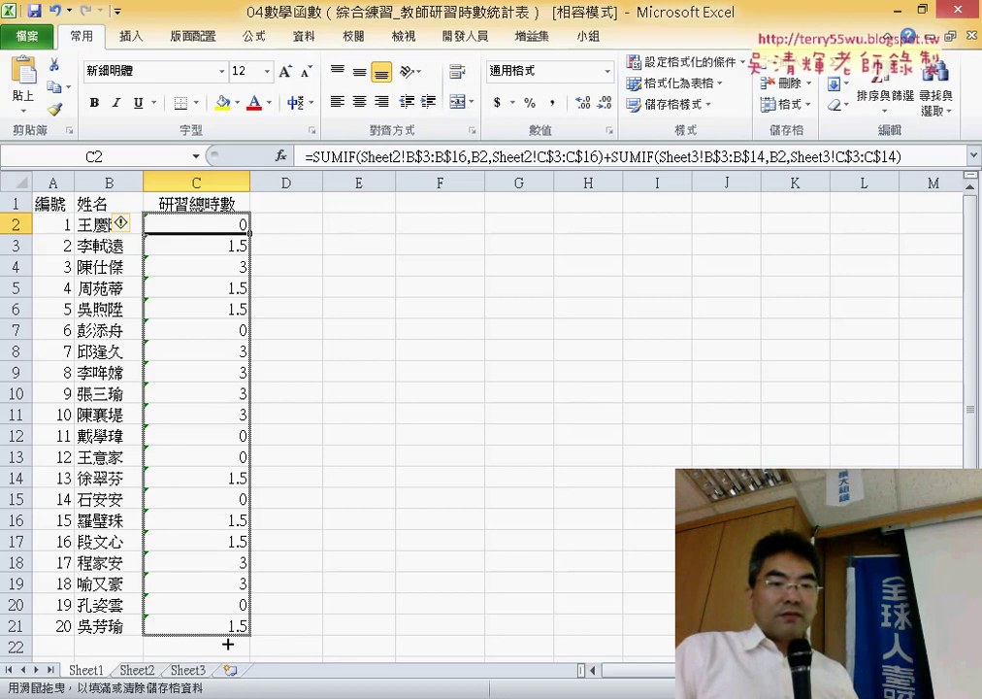
Fill C2's two-sheet SUMIF formula down to C21, spot-check C6, C8 and C9, then bring up PowerPoint.
left_click_drag(250, 233, 197, 630)
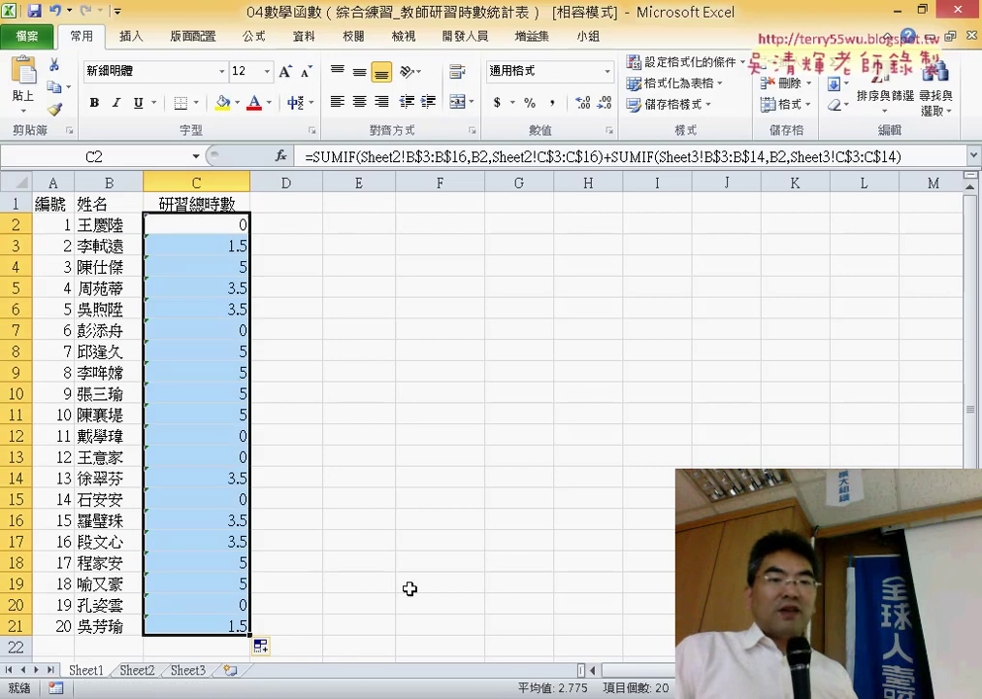
left_click(219, 289)
left_click(226, 307)
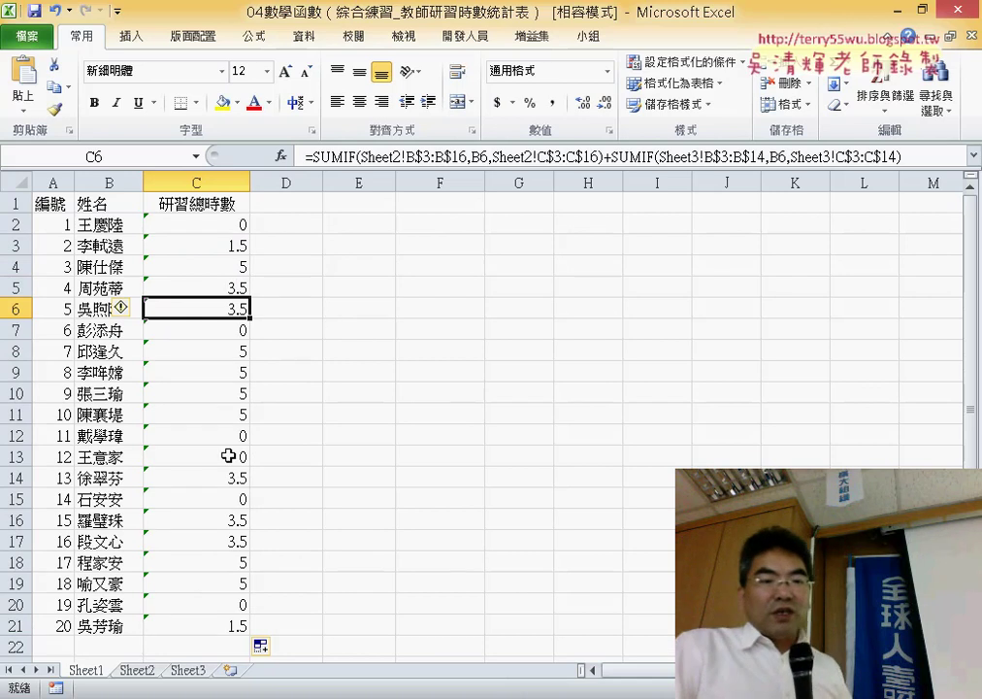
left_click(233, 375)
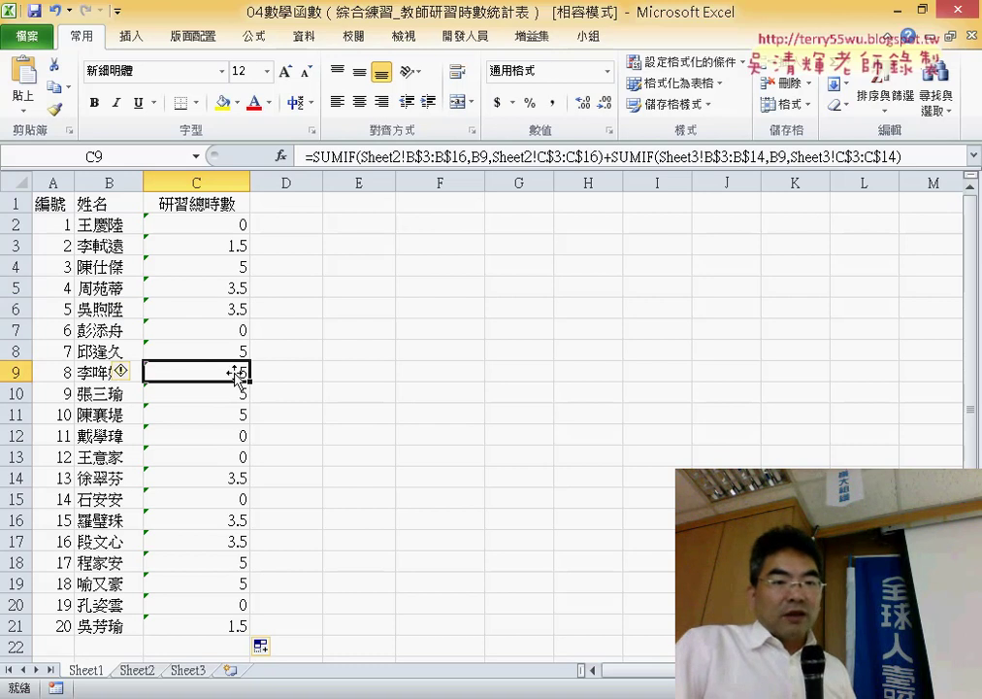
left_click(228, 350)
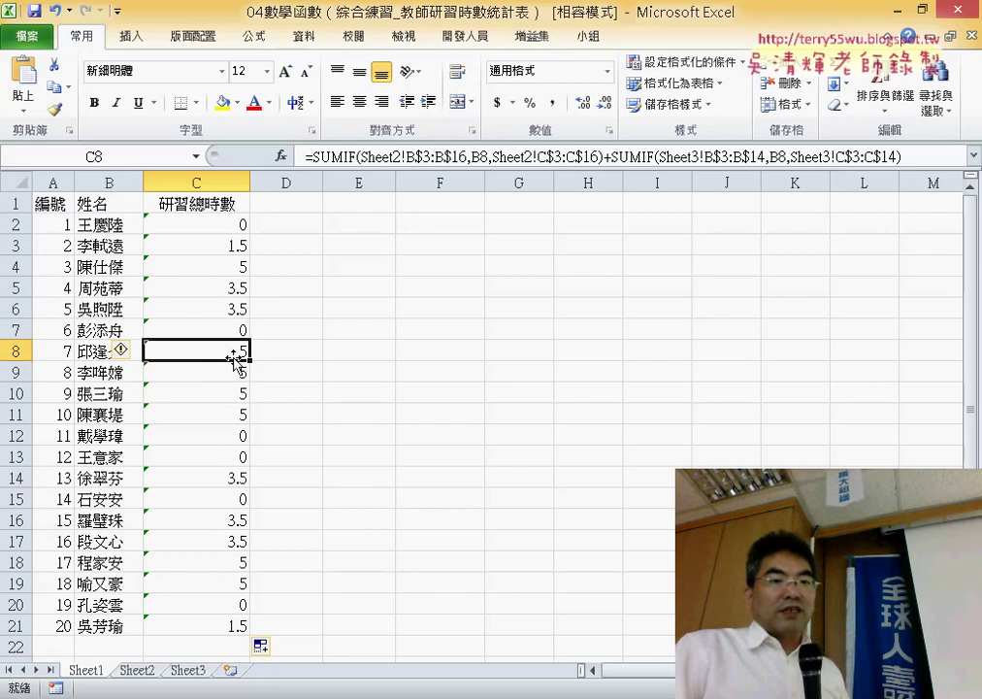
left_click(236, 371)
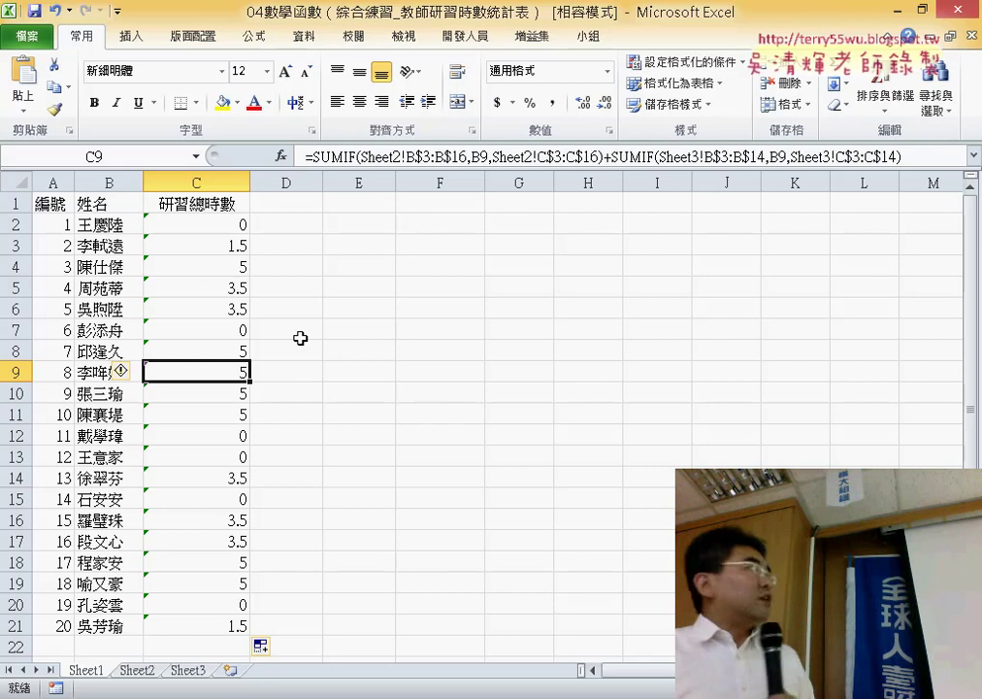
left_click_drag(222, 222, 179, 628)
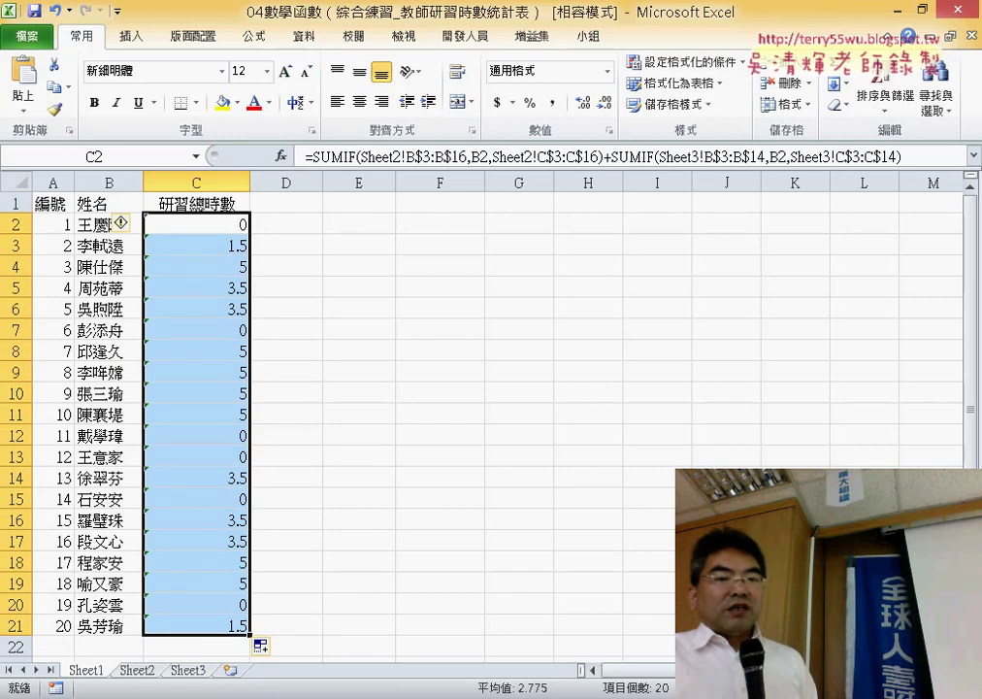
left_click(572, 691)
Look over slides 36 and 35 on the SUMIF exercise and protecting formulas, then return to Excel.
scroll(594, 496, "down", 1)
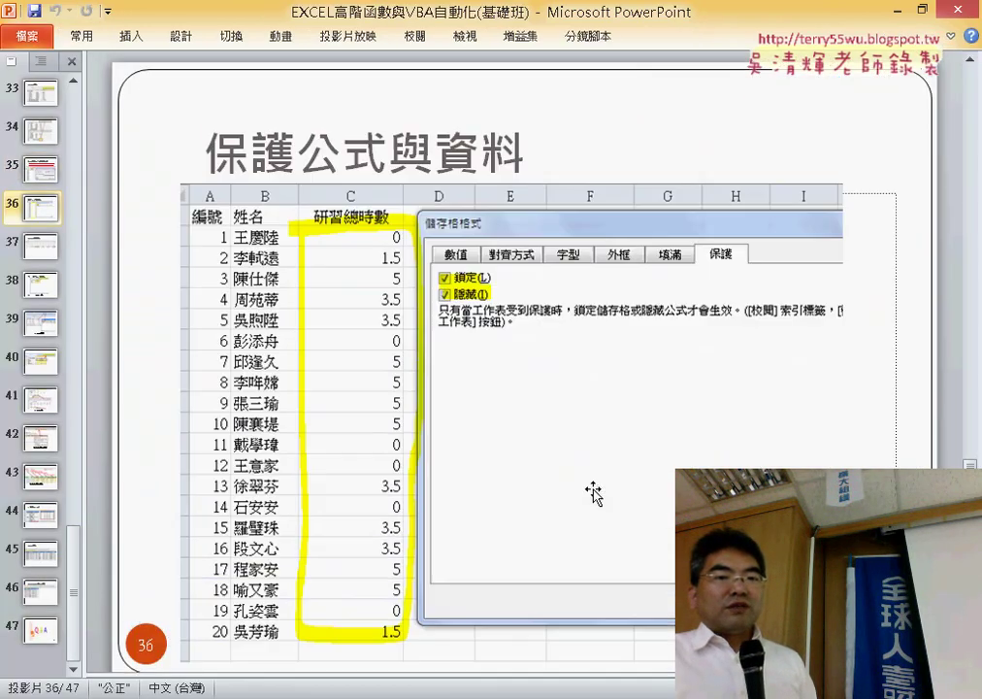
scroll(594, 493, "up", 1)
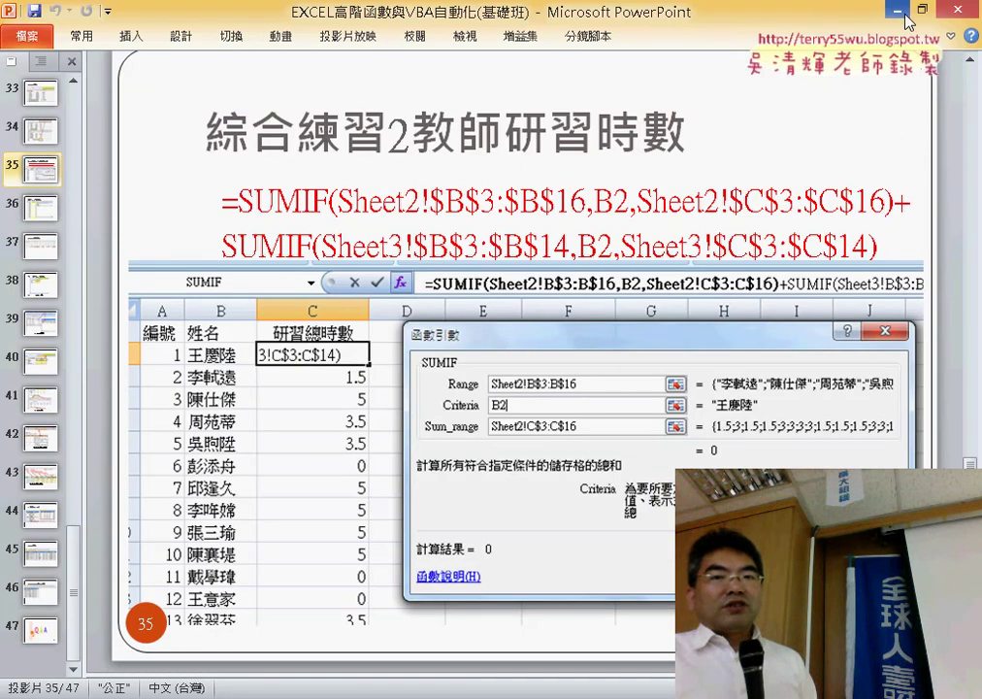
key("alt+Tab")
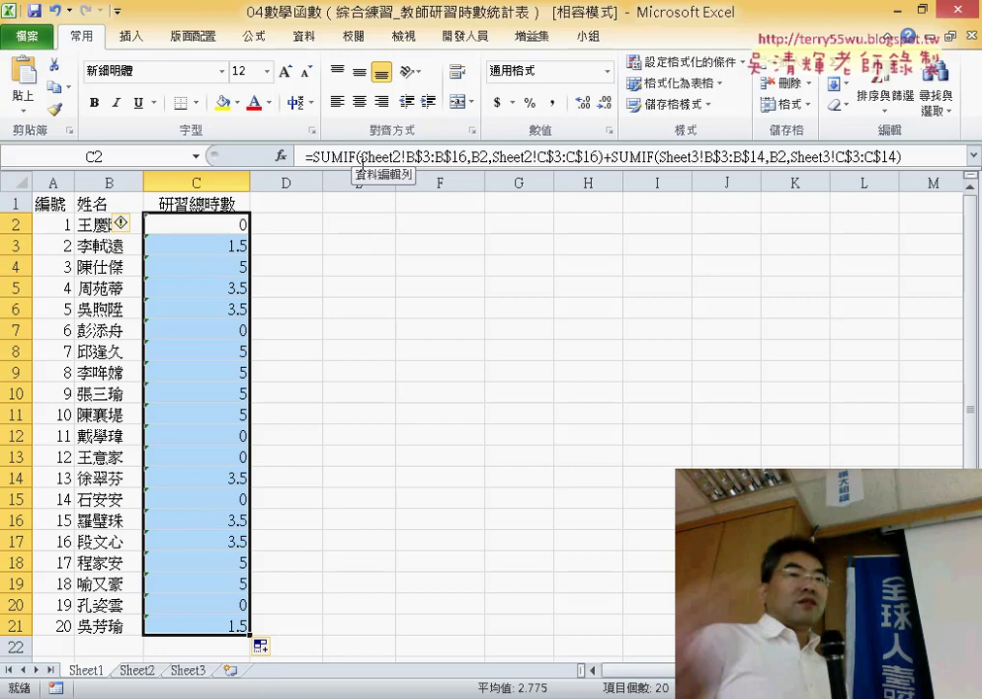
Review C2's SUMIF formula in the formula bar without changing it, then select the entire worksheet.
left_click(237, 222)
left_click(380, 154)
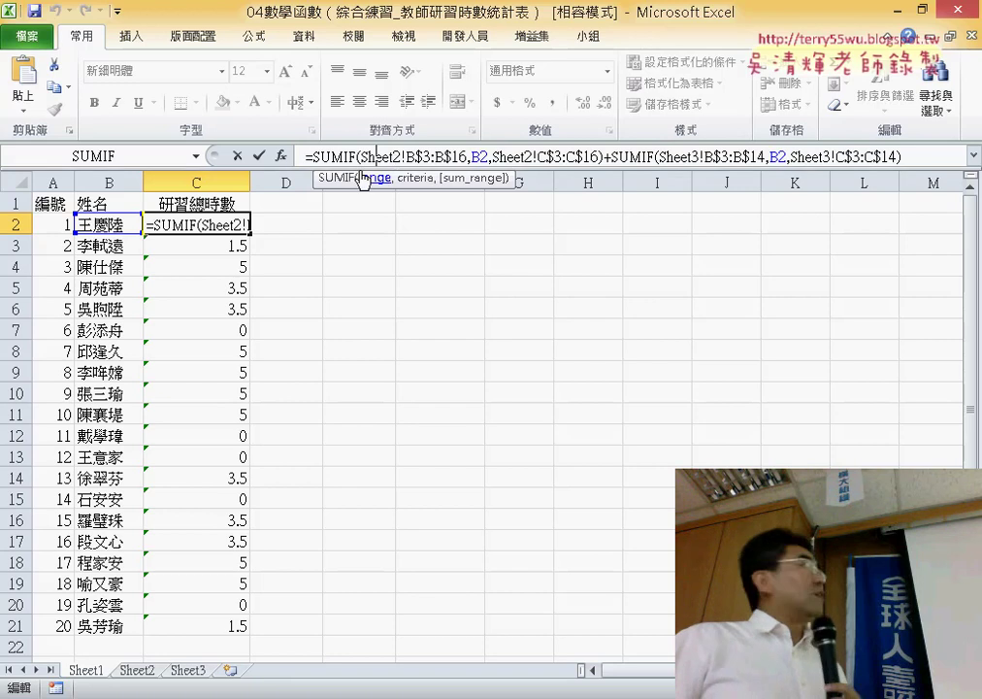
left_click(237, 157)
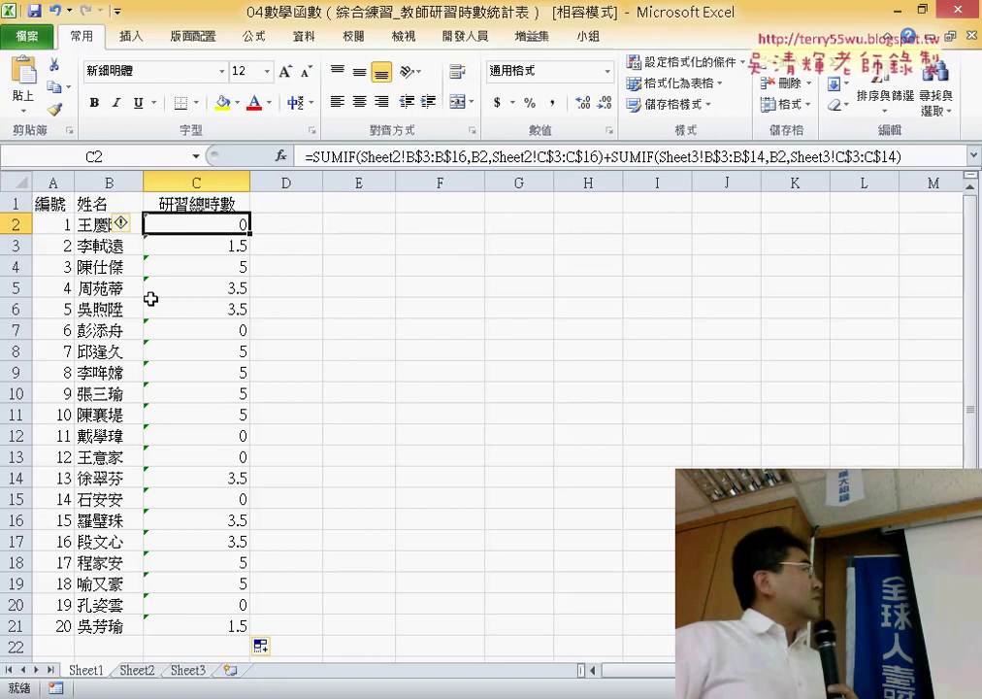
left_click(20, 183)
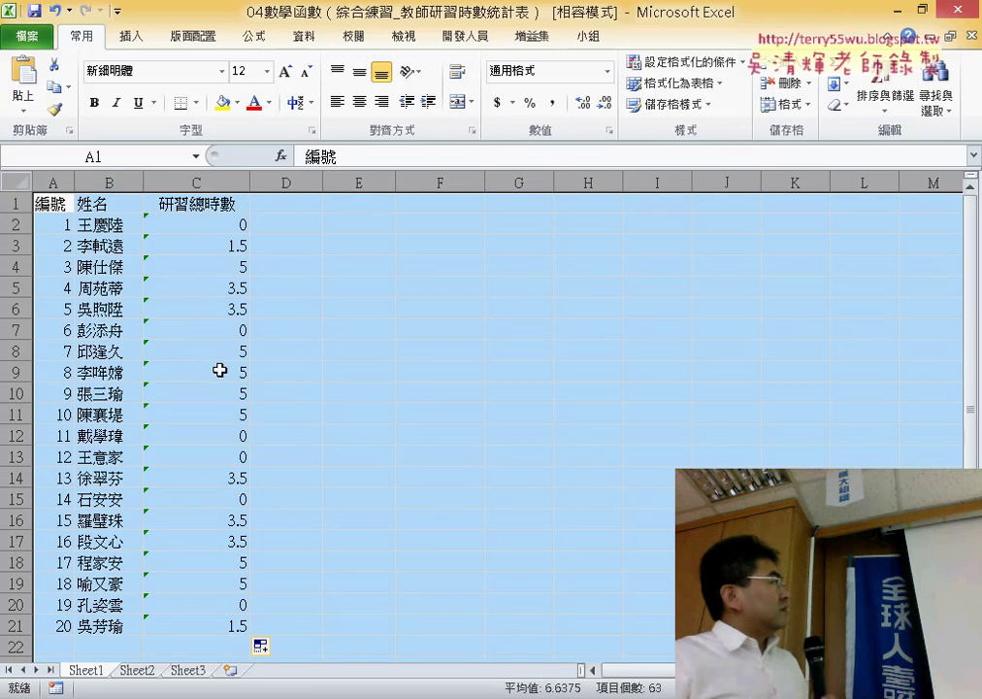
Turn off Locked and Hidden for all cells of Sheet1 in Format Cells' Protection options.
right_click(342, 228)
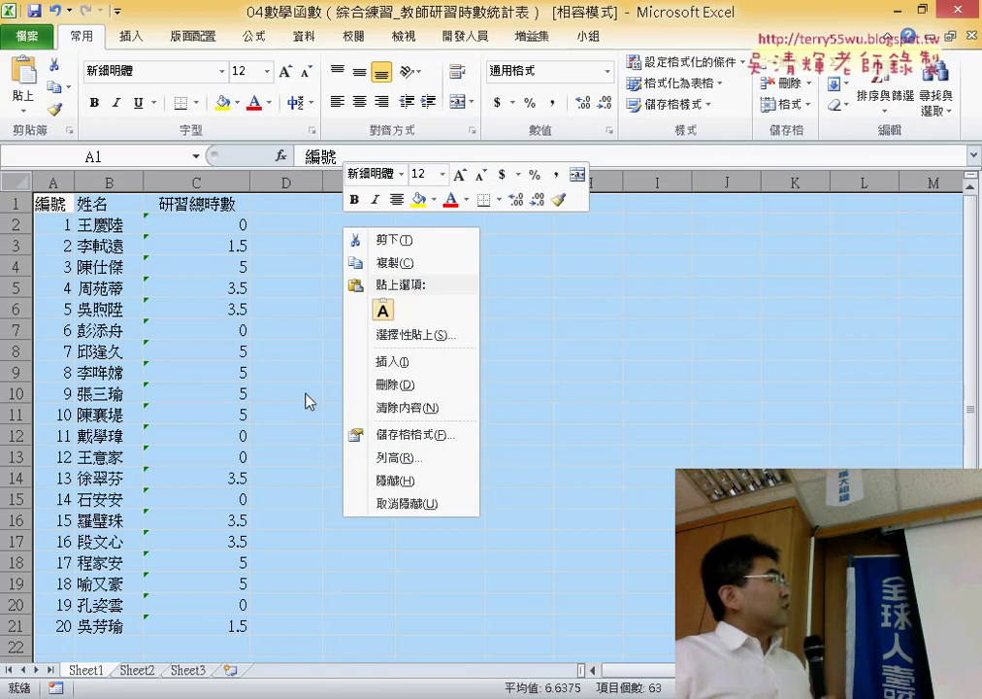
left_click(384, 437)
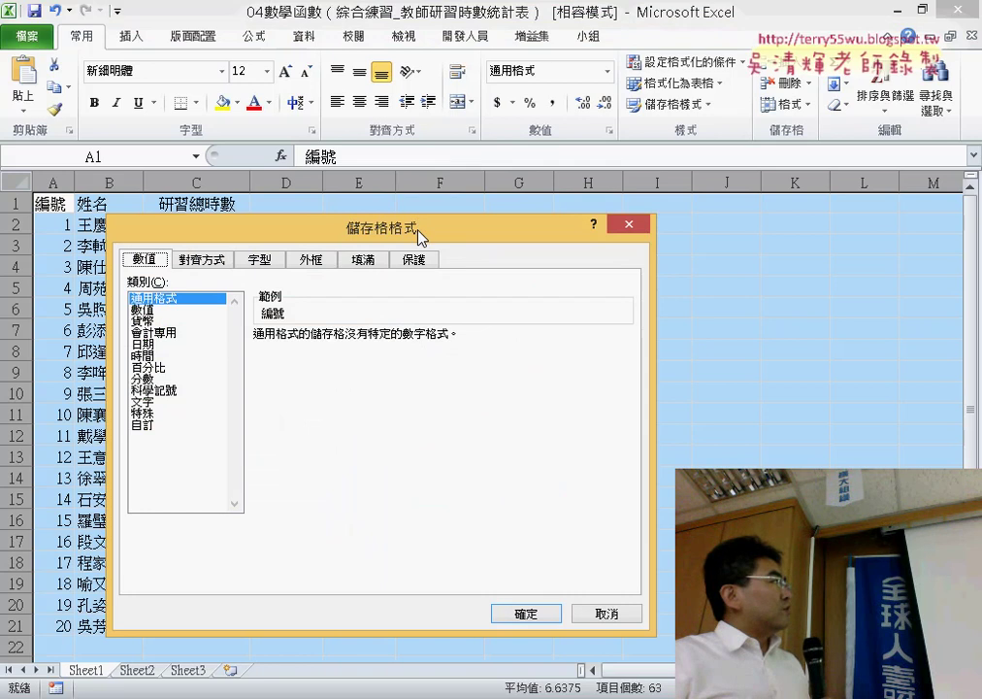
left_click_drag(420, 237, 570, 173)
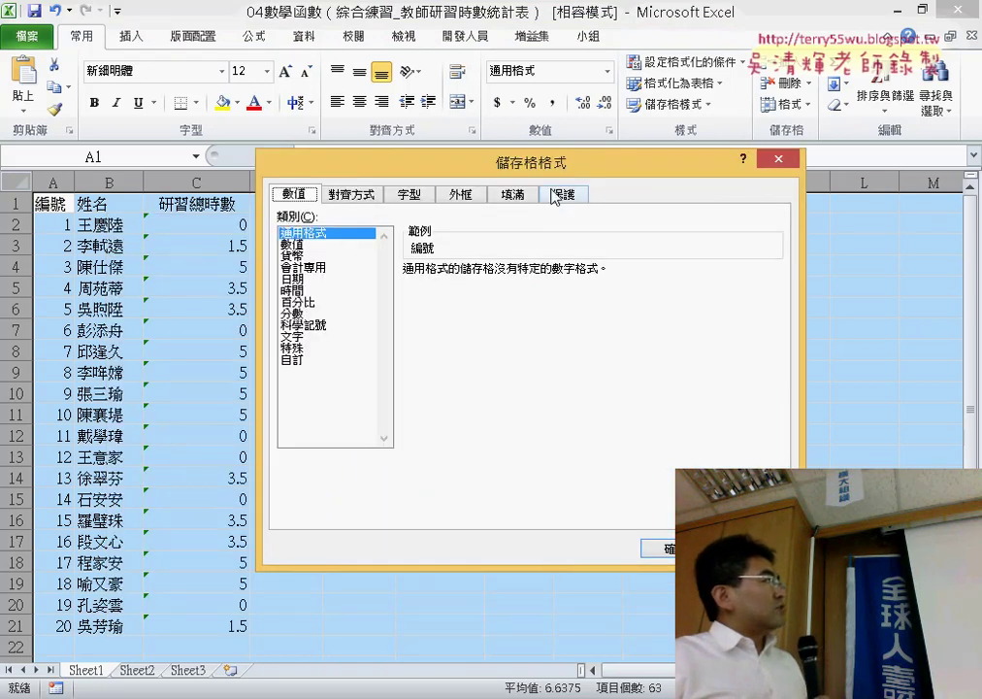
left_click(565, 195)
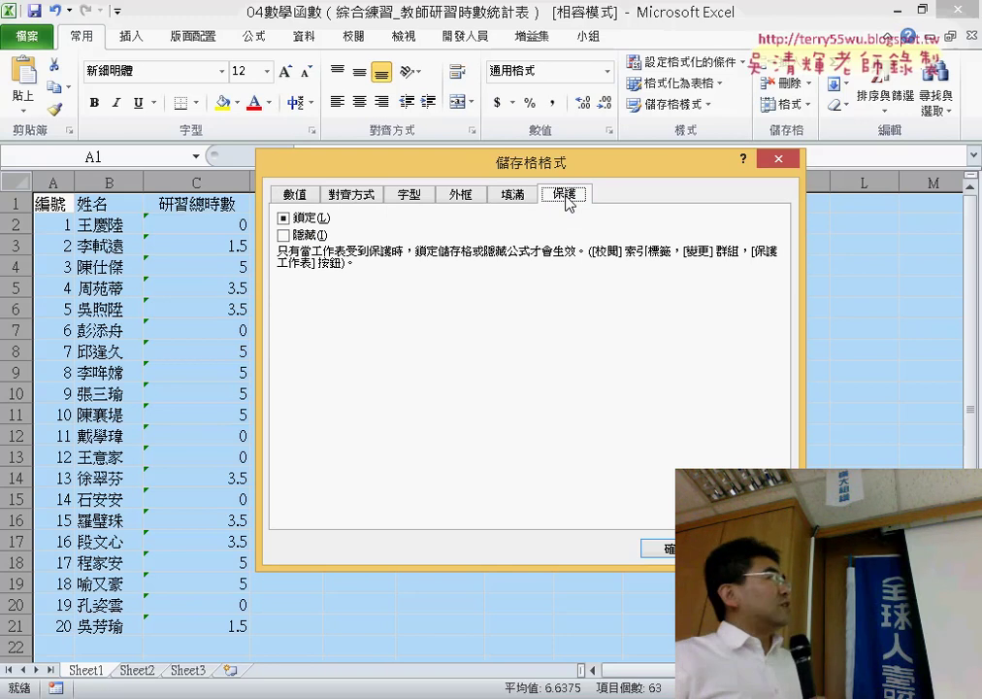
left_click(285, 219)
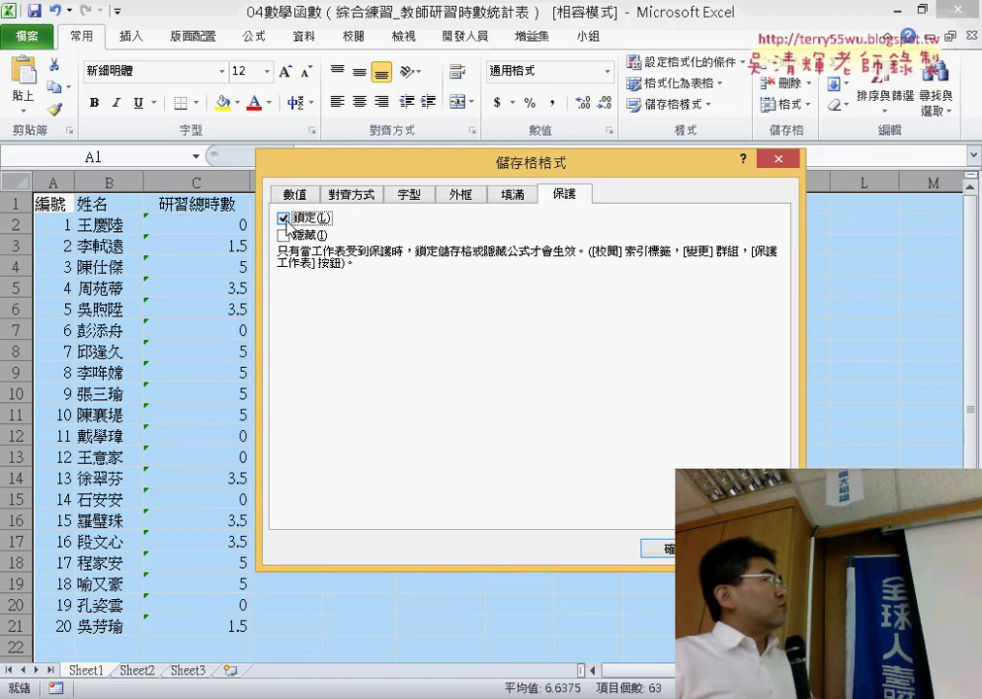
left_click_drag(350, 163, 427, 151)
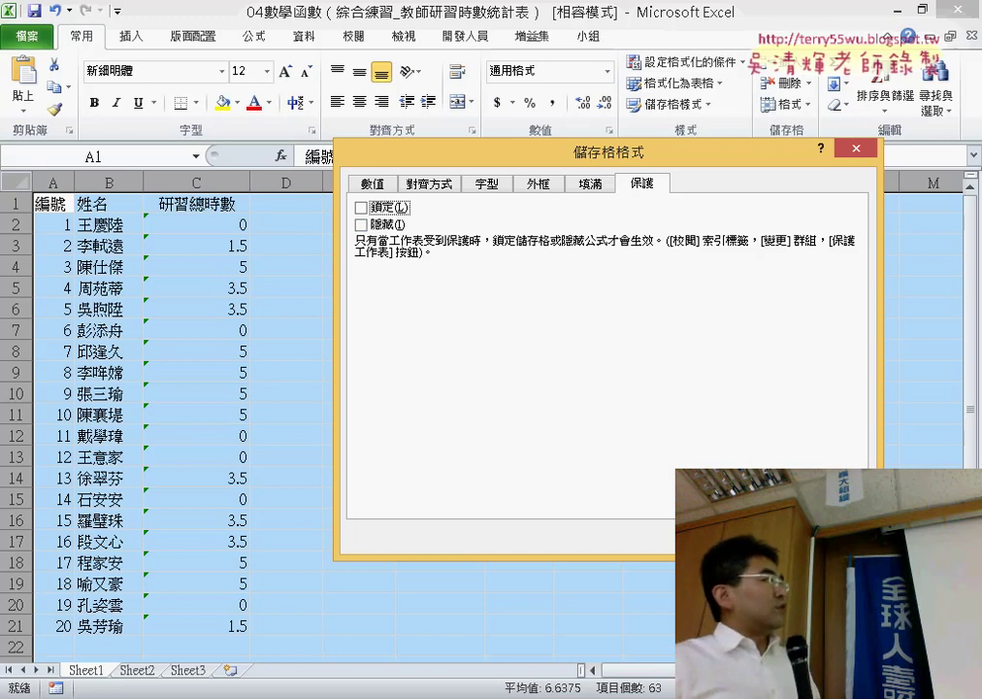
key("Return")
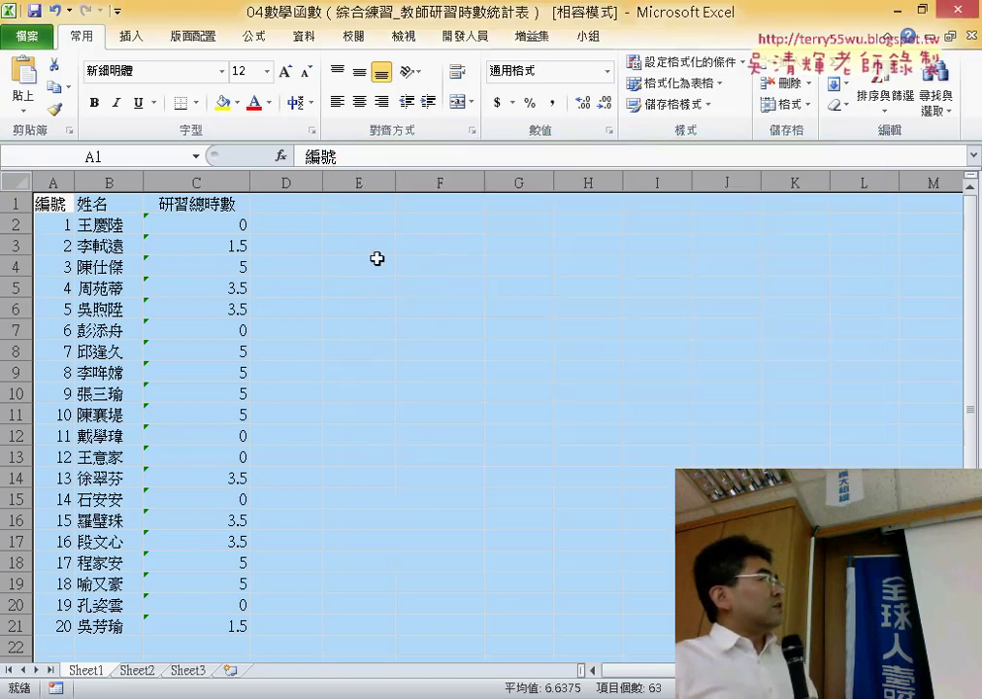
Mark the totals in C2:C21 as both Locked and Hidden through Format Cells > Protection.
left_click_drag(194, 225, 179, 616)
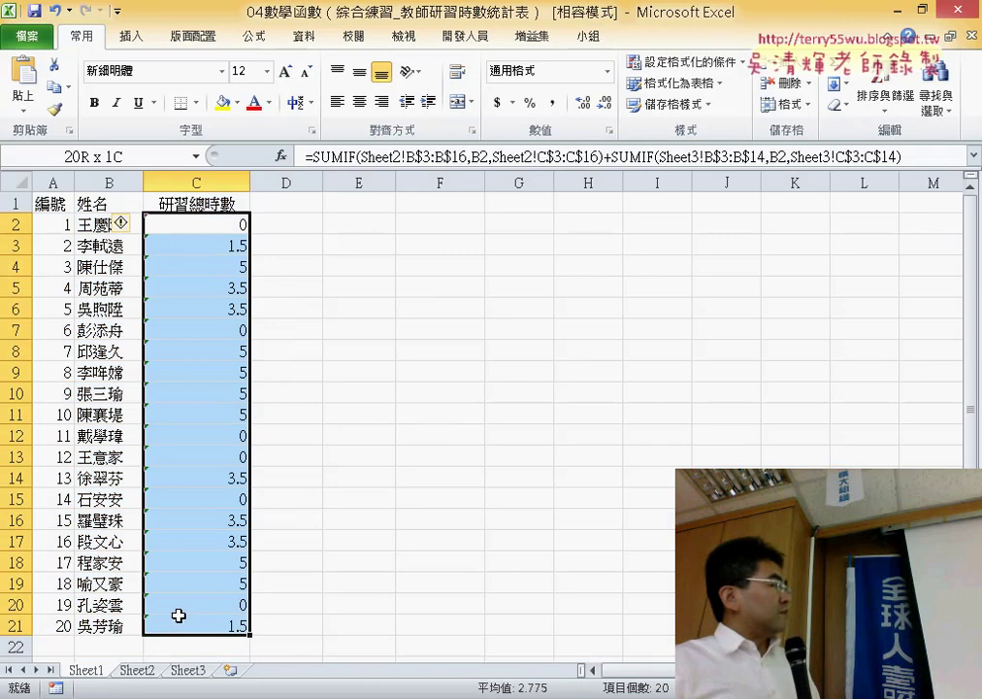
right_click(216, 239)
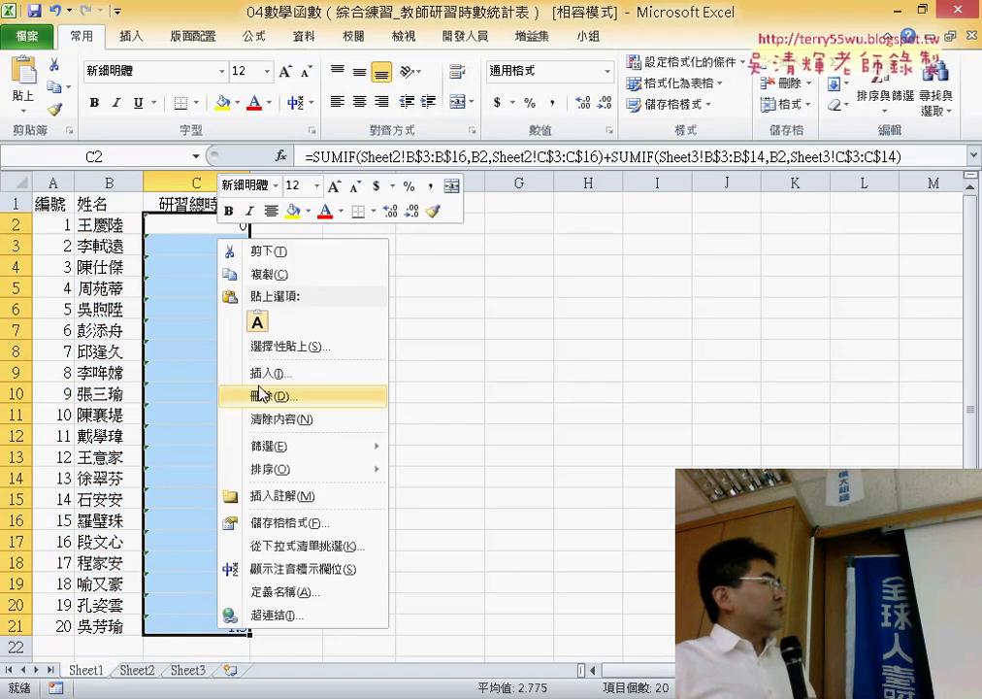
left_click(312, 521)
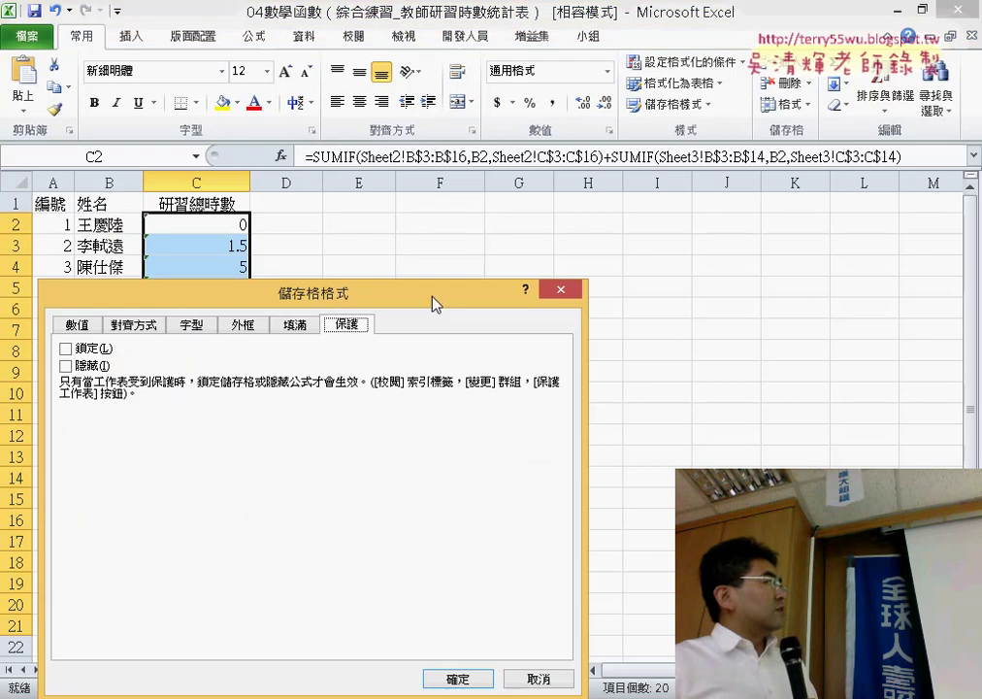
left_click_drag(335, 304, 565, 150)
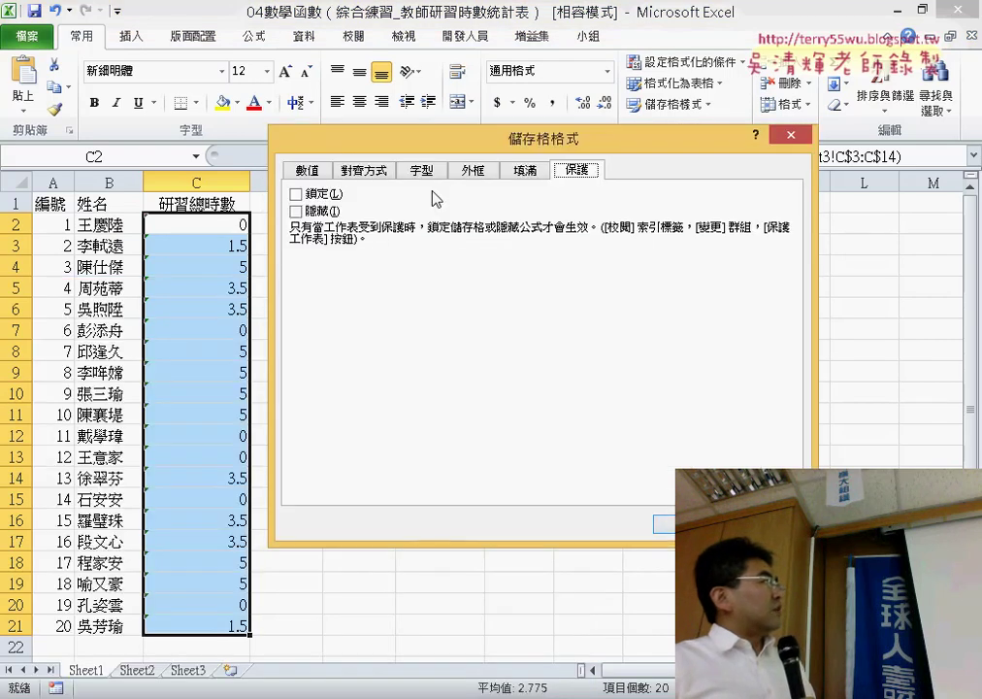
left_click(325, 195)
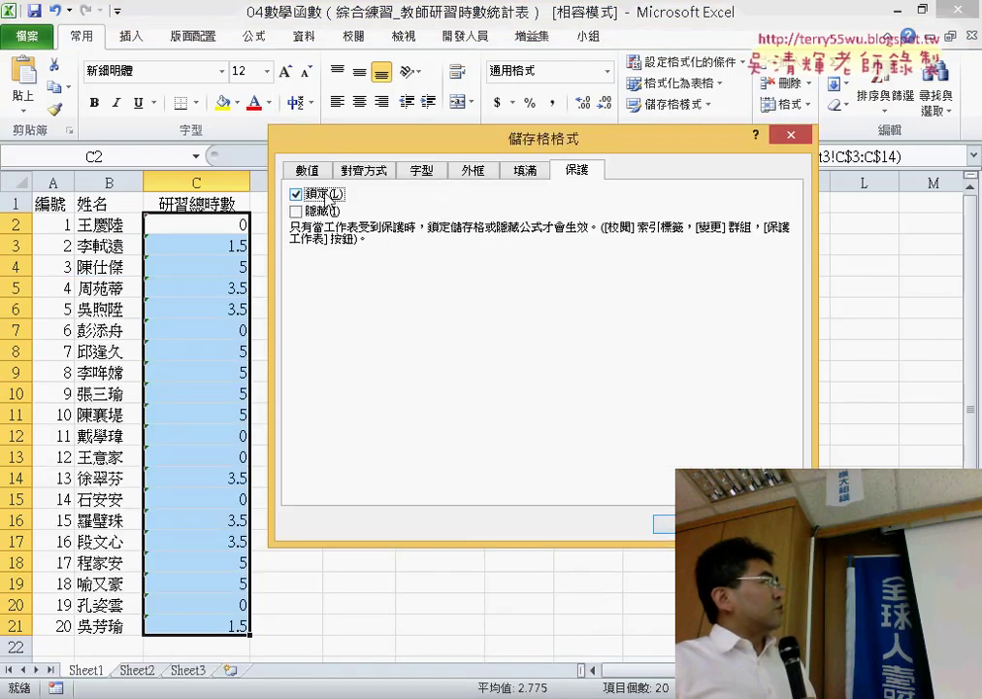
left_click(296, 210)
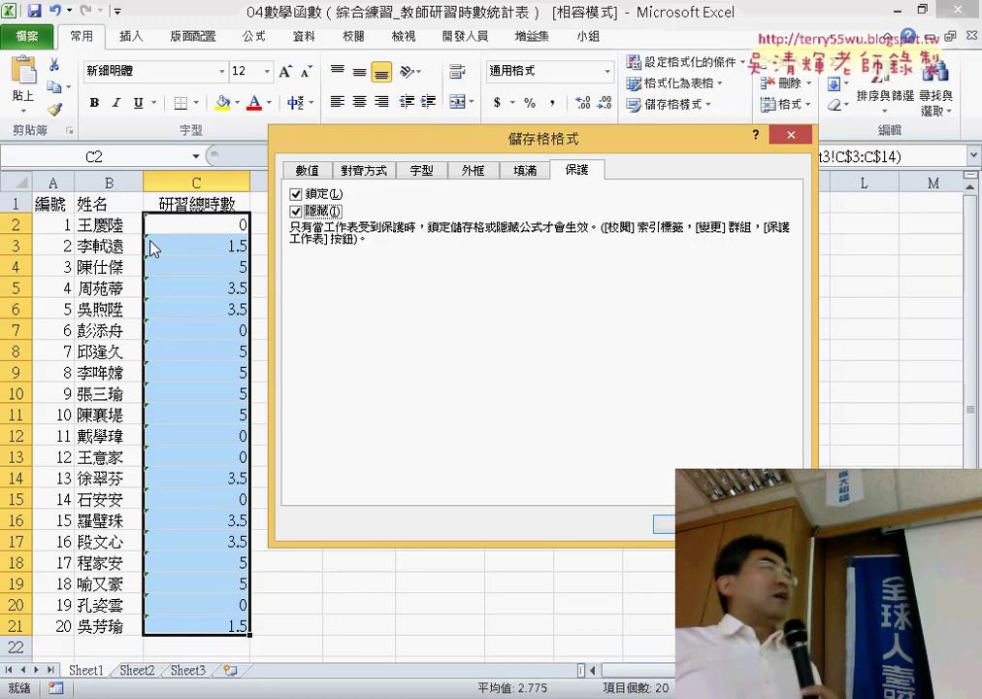
left_click(660, 528)
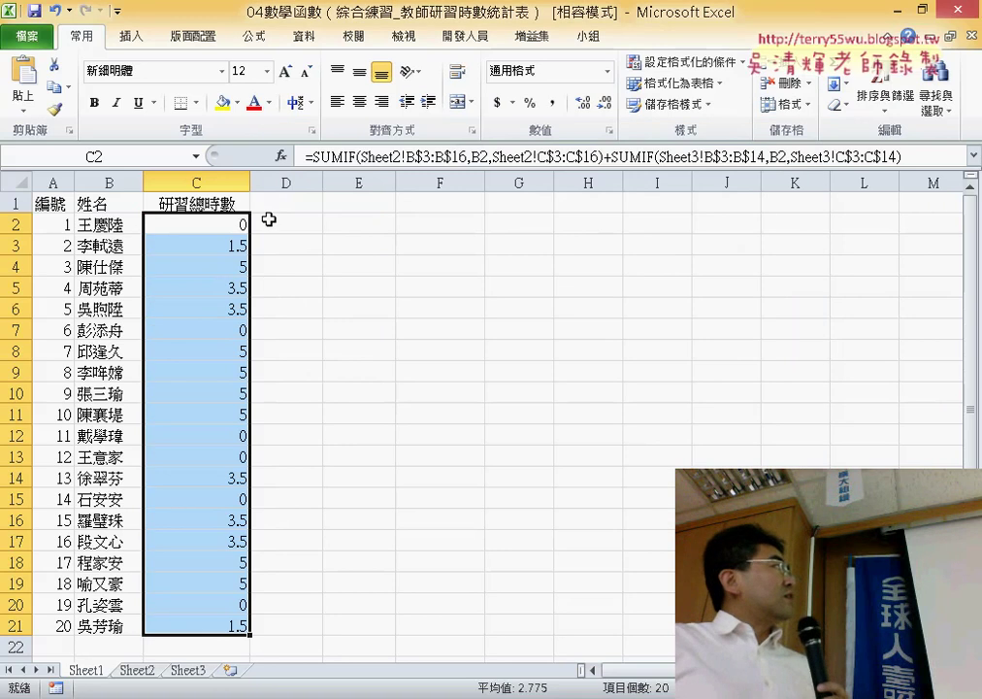
left_click(212, 223)
Check the formulas in C3 and C2, then bring up the Review tab's sheet-protection commands.
left_click(210, 249)
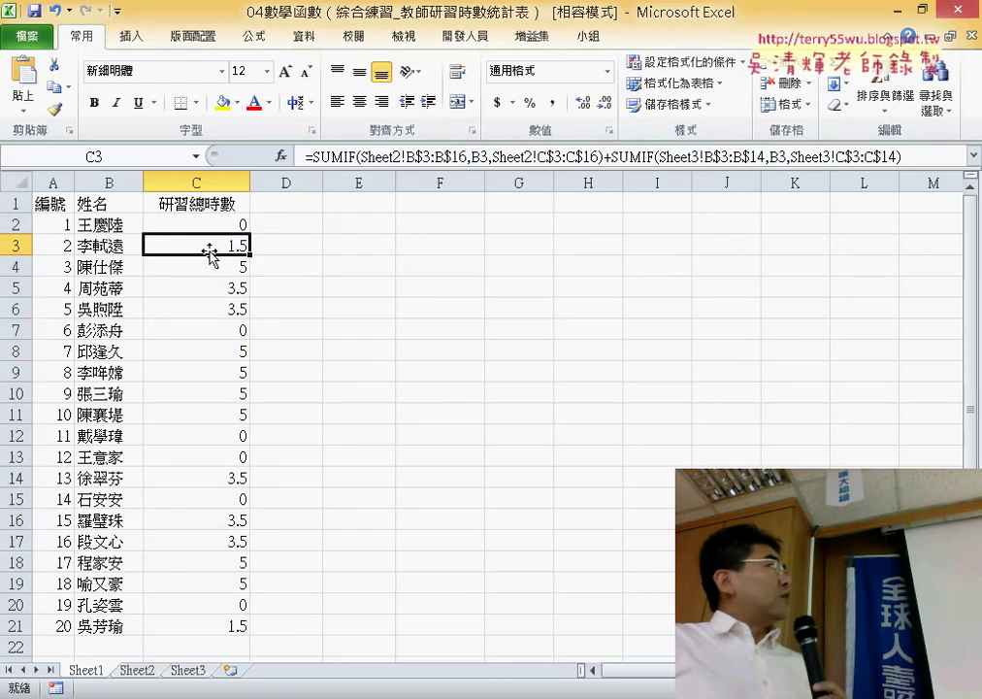
left_click(220, 224)
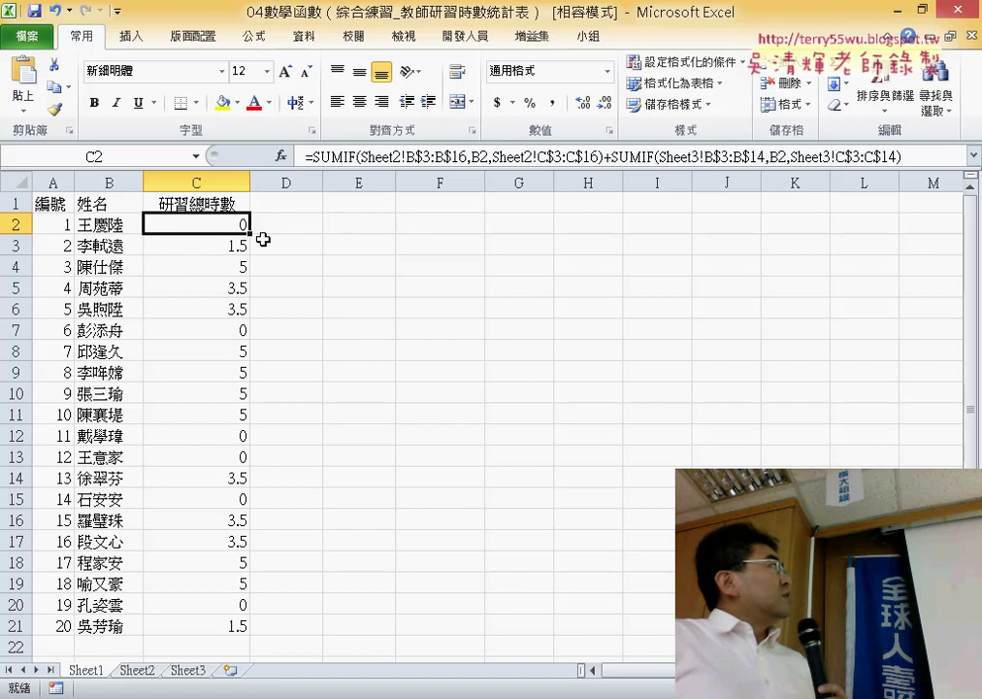
left_click(357, 39)
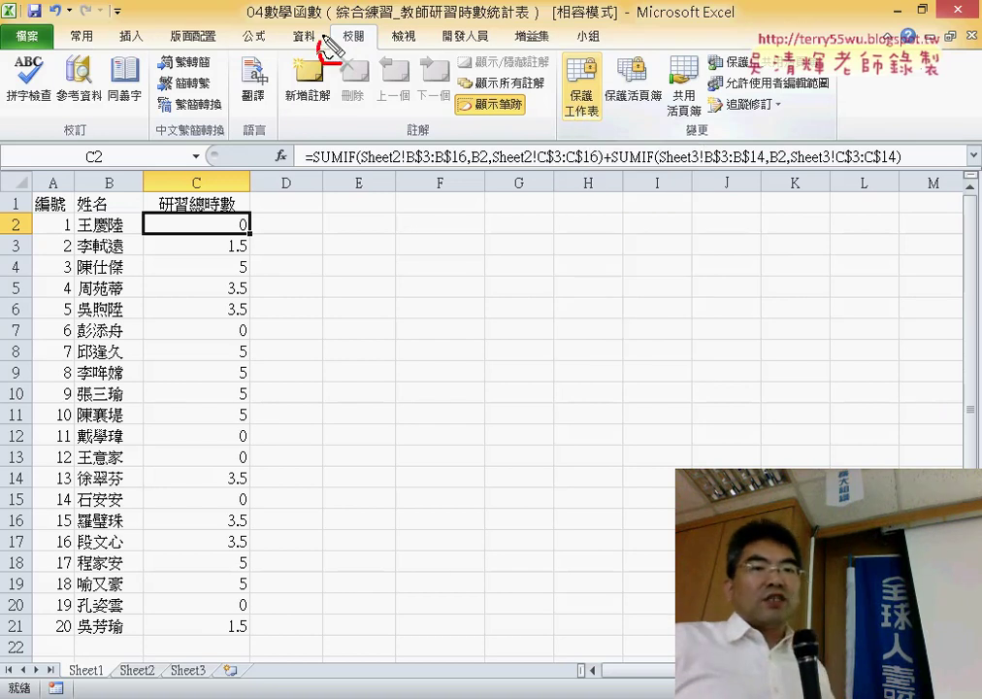
left_click_drag(330, 46, 371, 22)
mouse_move(597, 51)
left_mouse_down()
mouse_move(566, 97)
mouse_move(575, 144)
left_mouse_up()
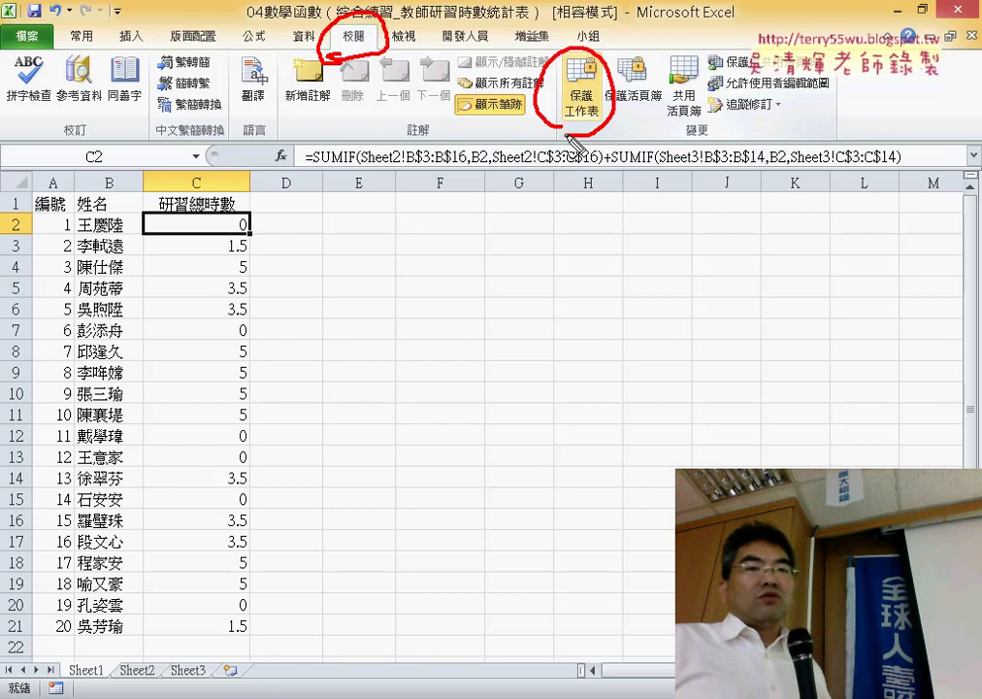
key("Escape")
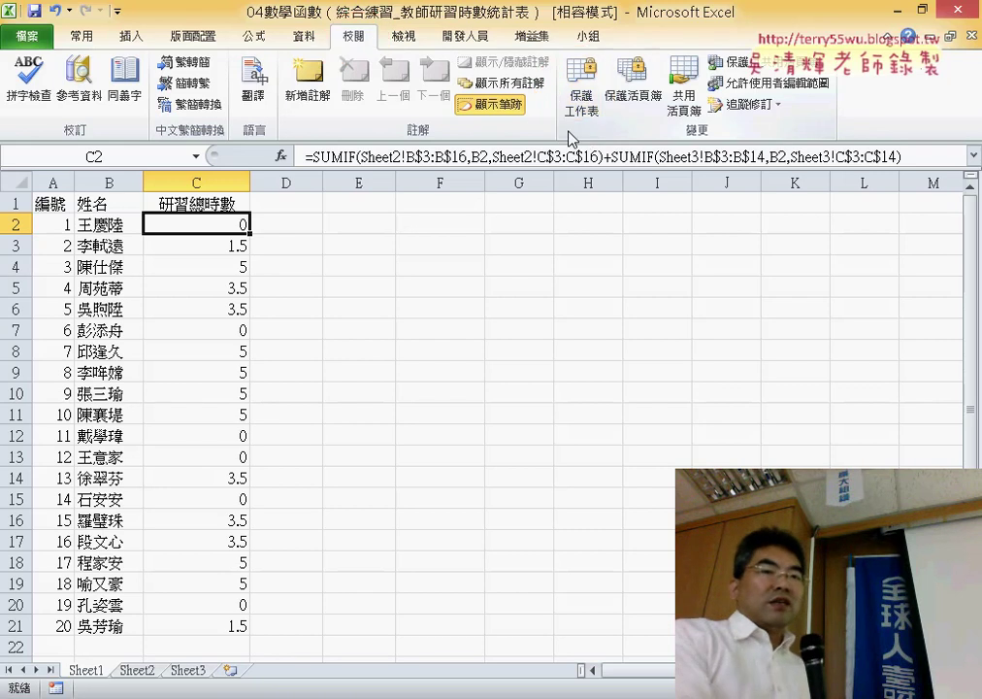
Protect Sheet1 with a password, entering it twice to confirm, so C2's formula is hidden.
left_click(582, 95)
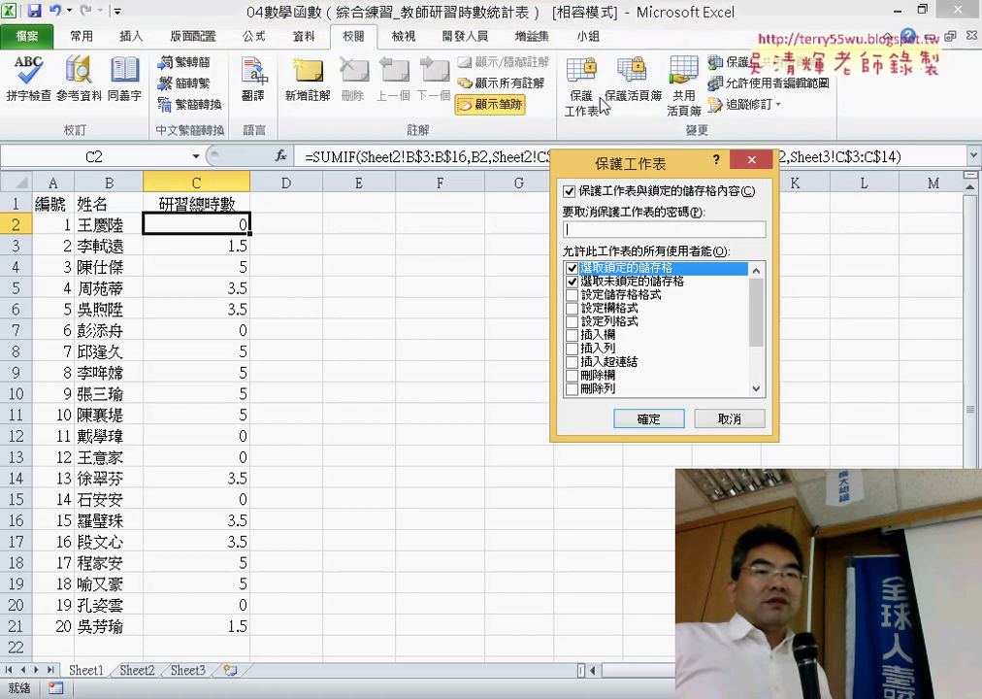
left_click_drag(624, 173, 388, 188)
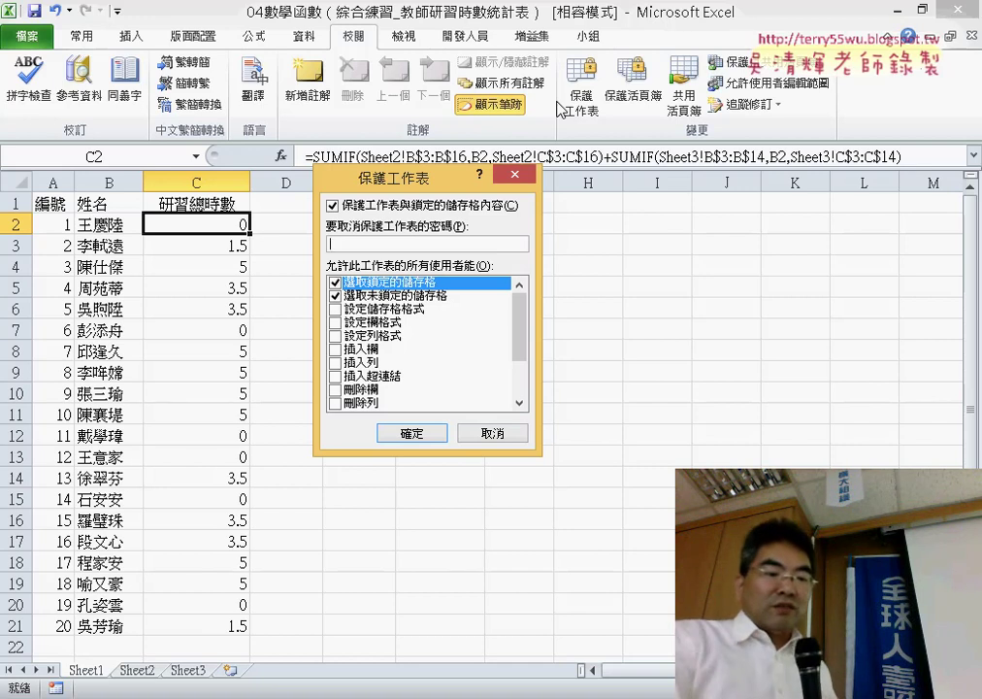
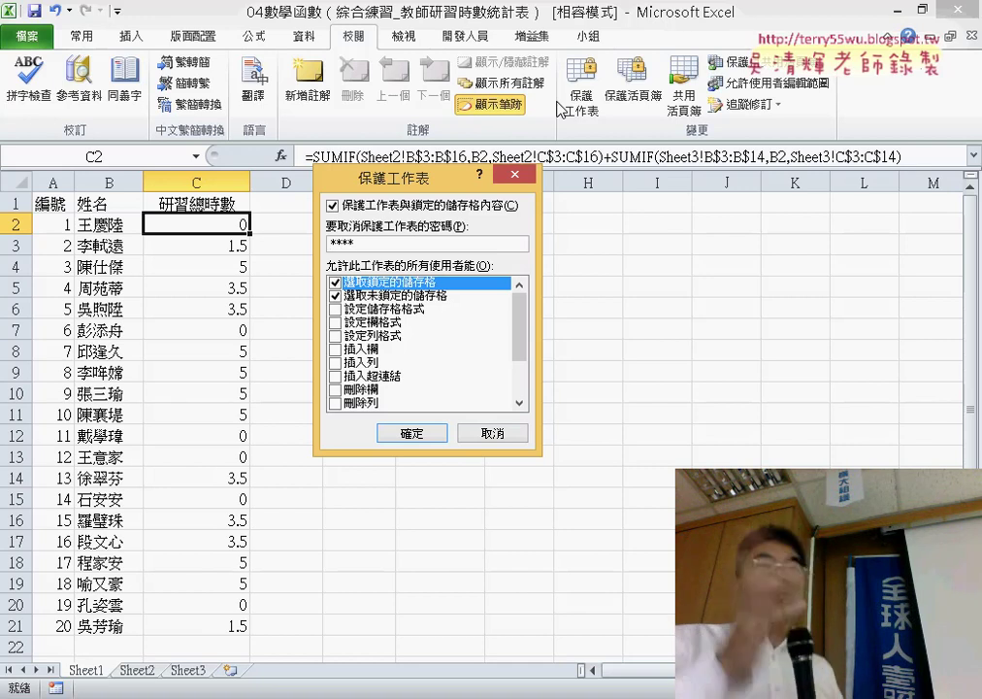
key("BackSpace")
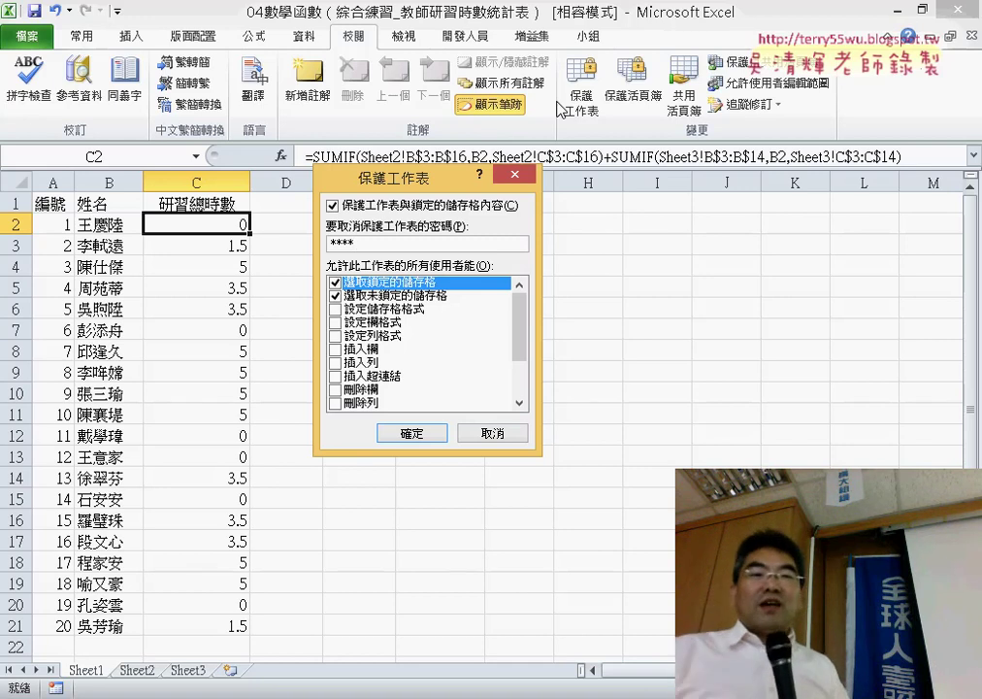
left_click(404, 437)
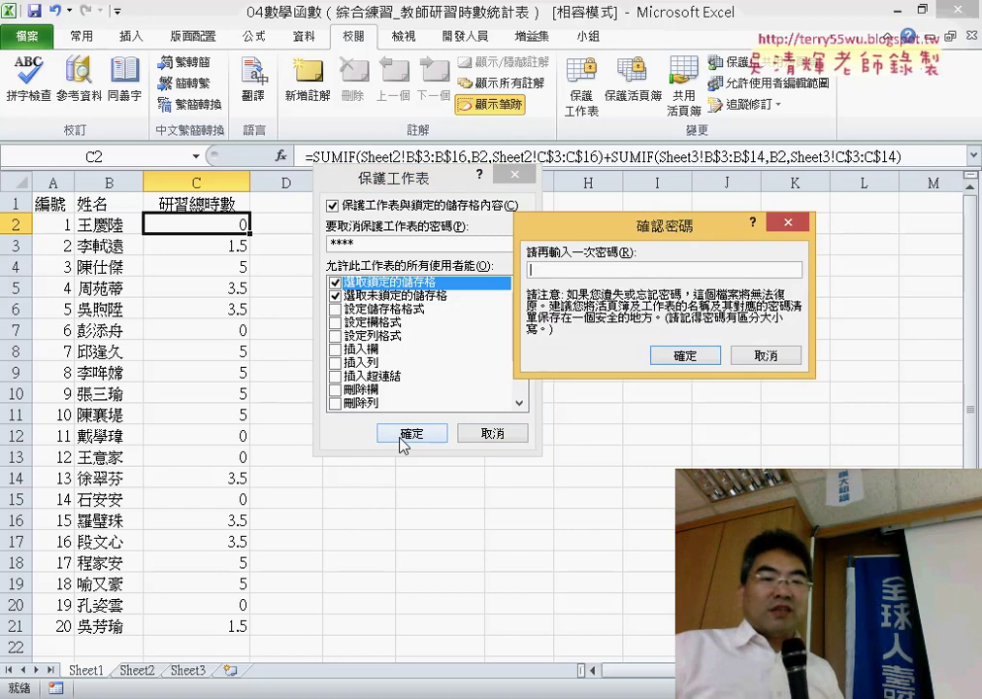
type("****")
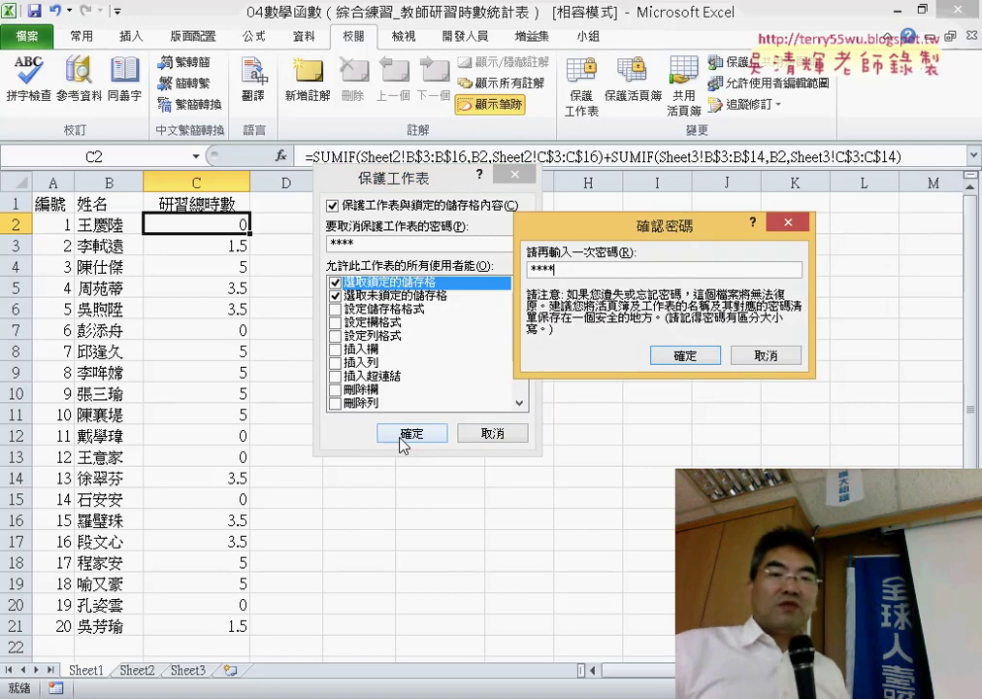
left_click(686, 357)
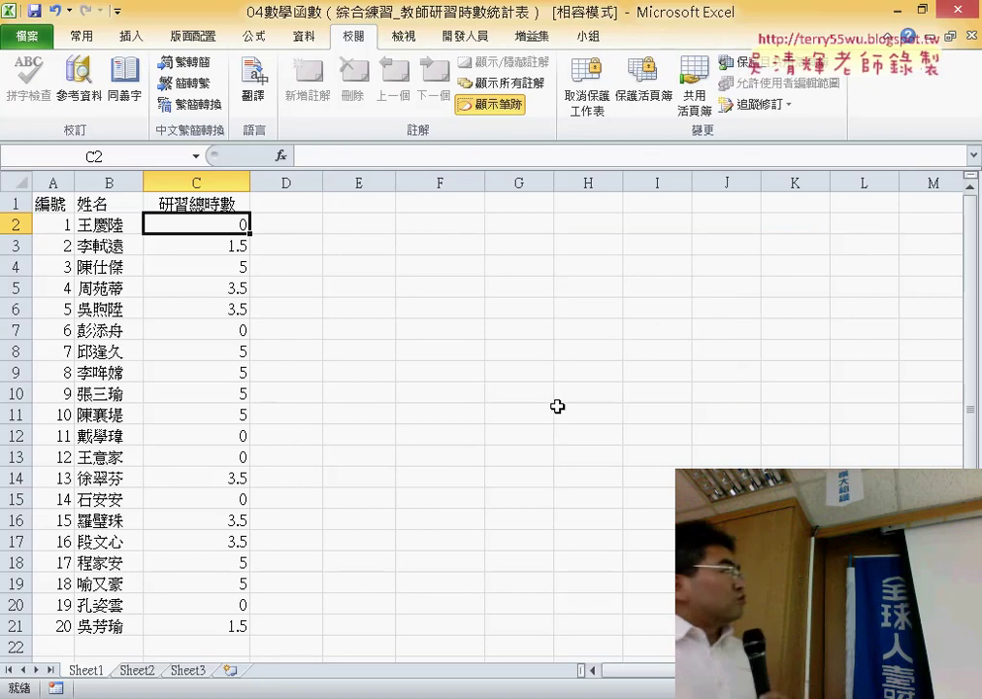
left_click(224, 245)
left_click(222, 266)
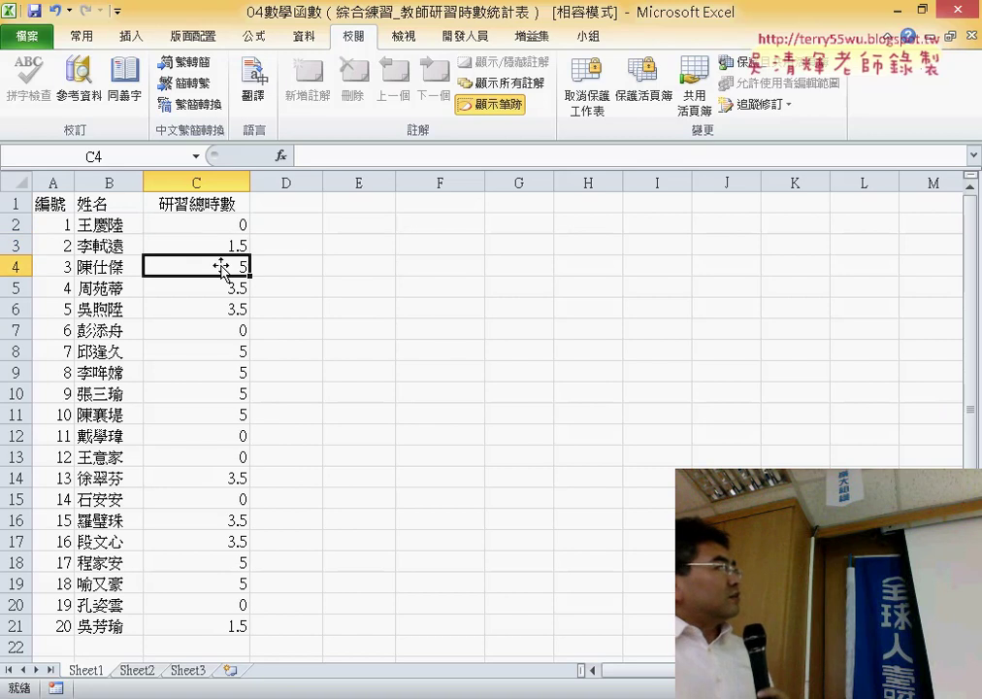
left_click(324, 155)
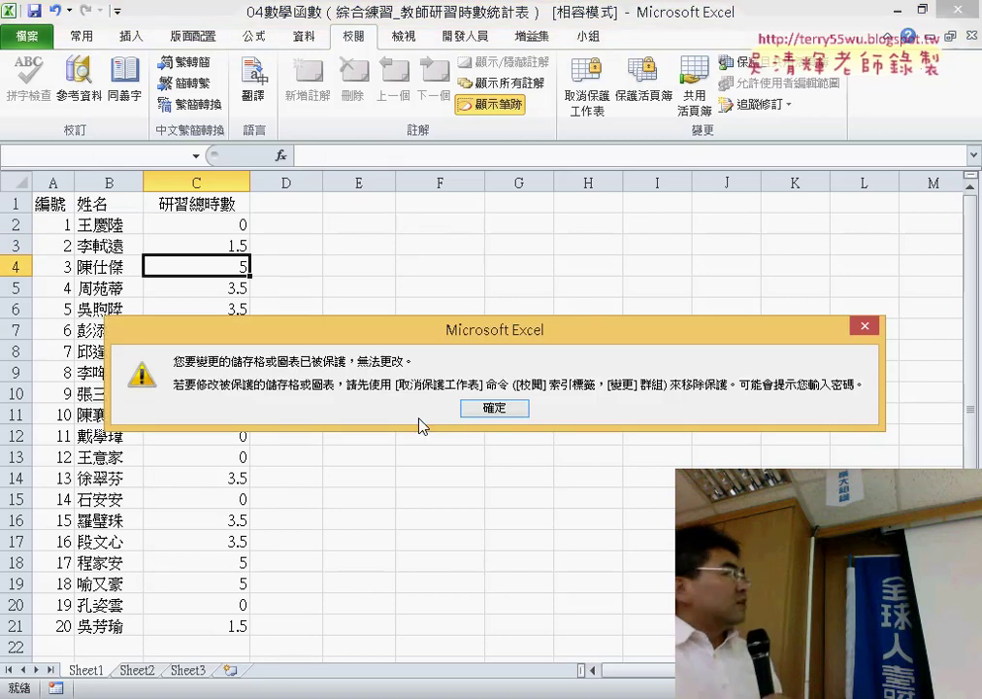
left_click(494, 408)
left_click(196, 224)
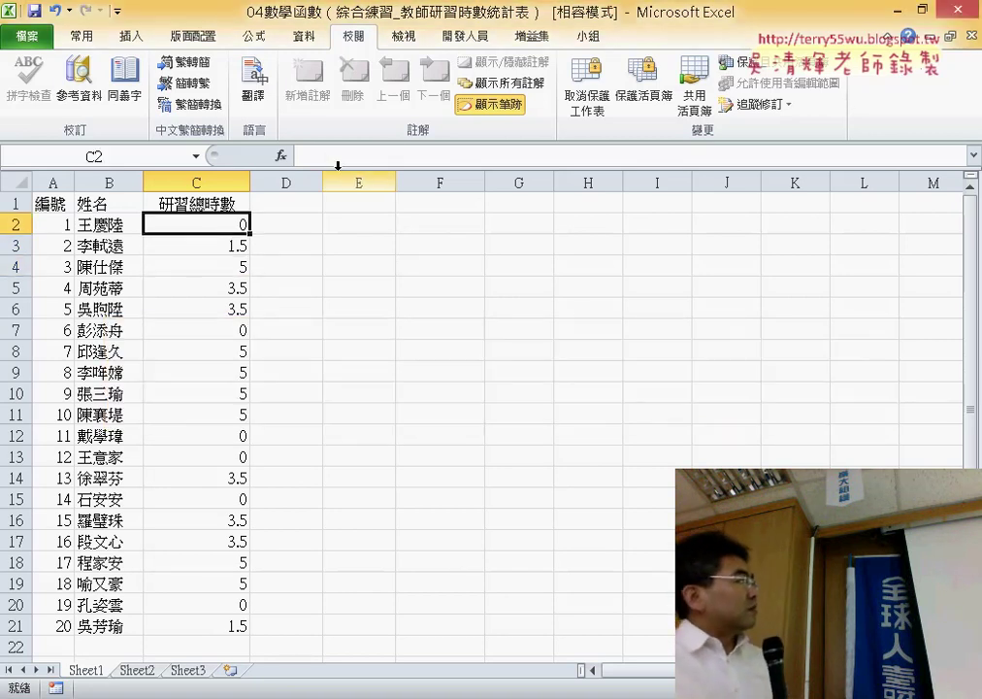
key("Delete")
left_click(494, 408)
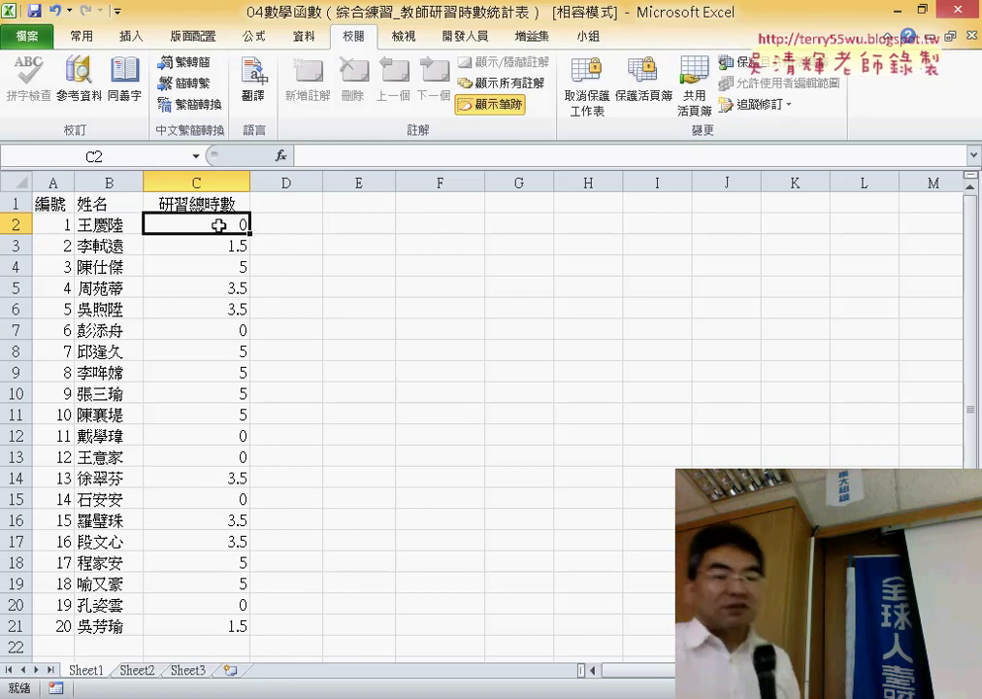
double_click(220, 226)
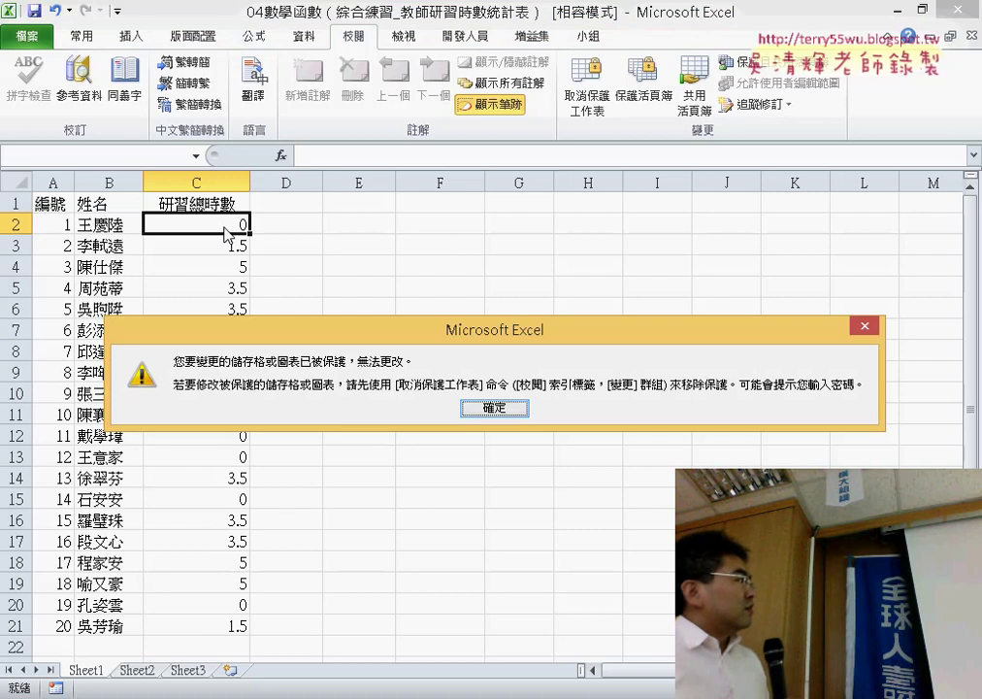
left_click_drag(347, 335, 353, 145)
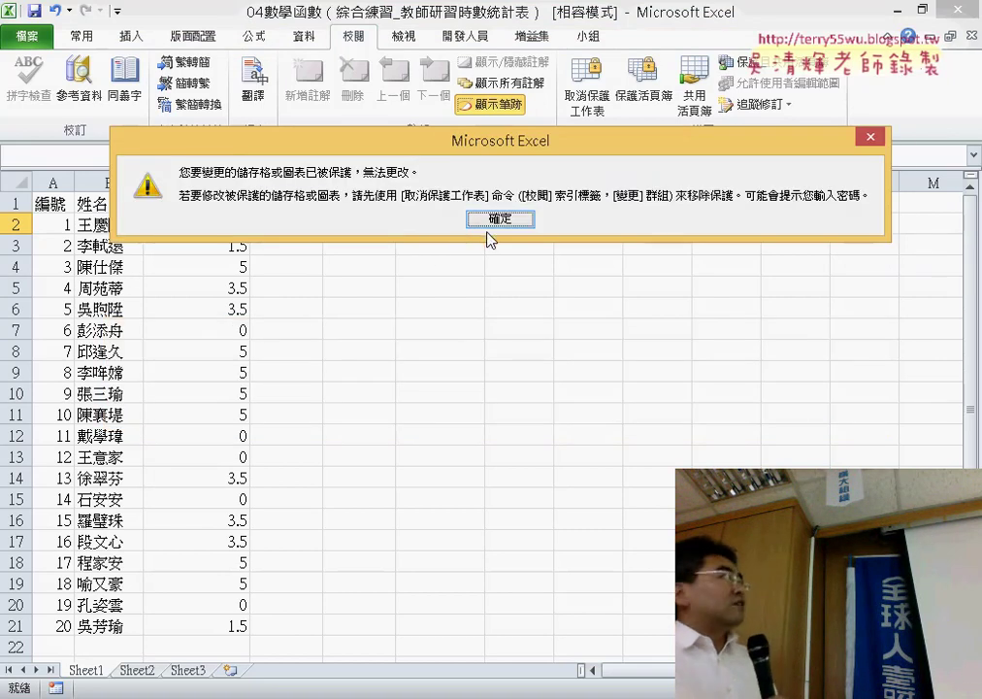
left_click(497, 218)
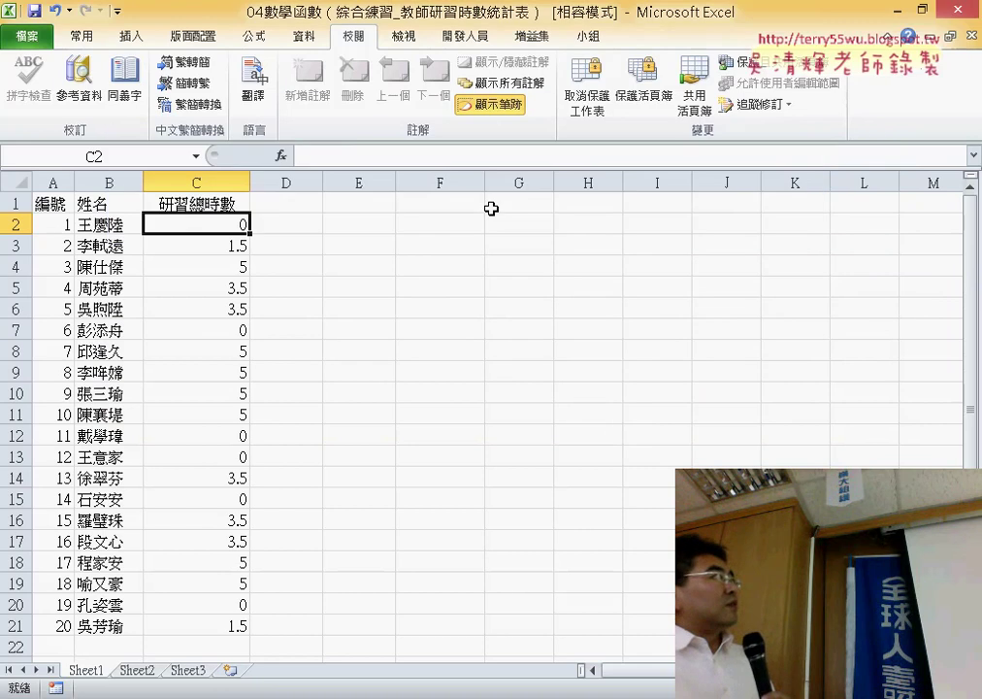
left_click(81, 36)
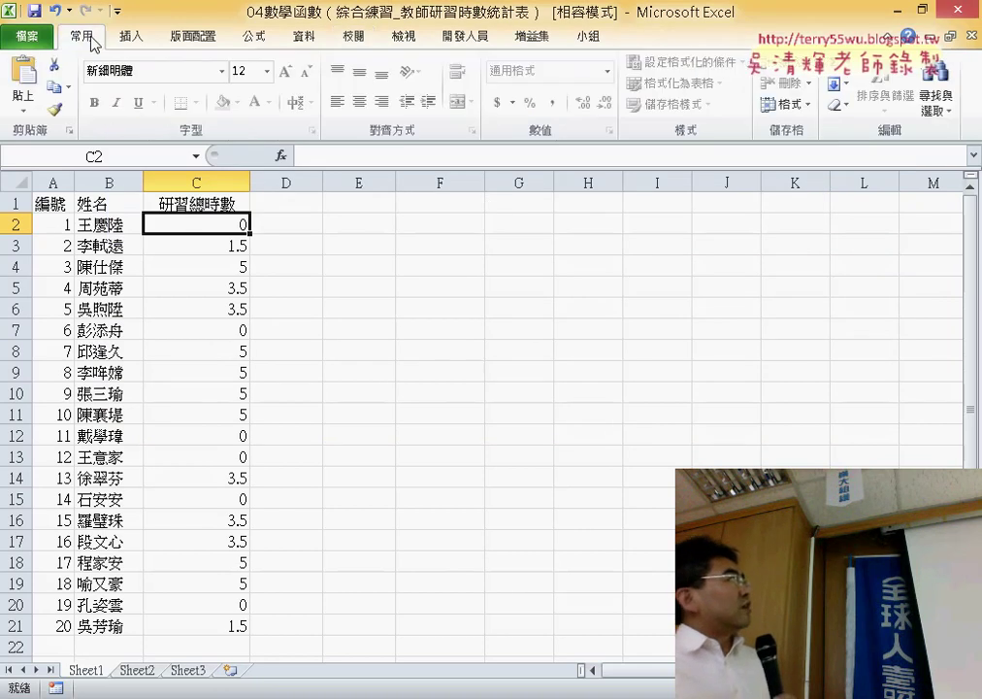
left_click(355, 37)
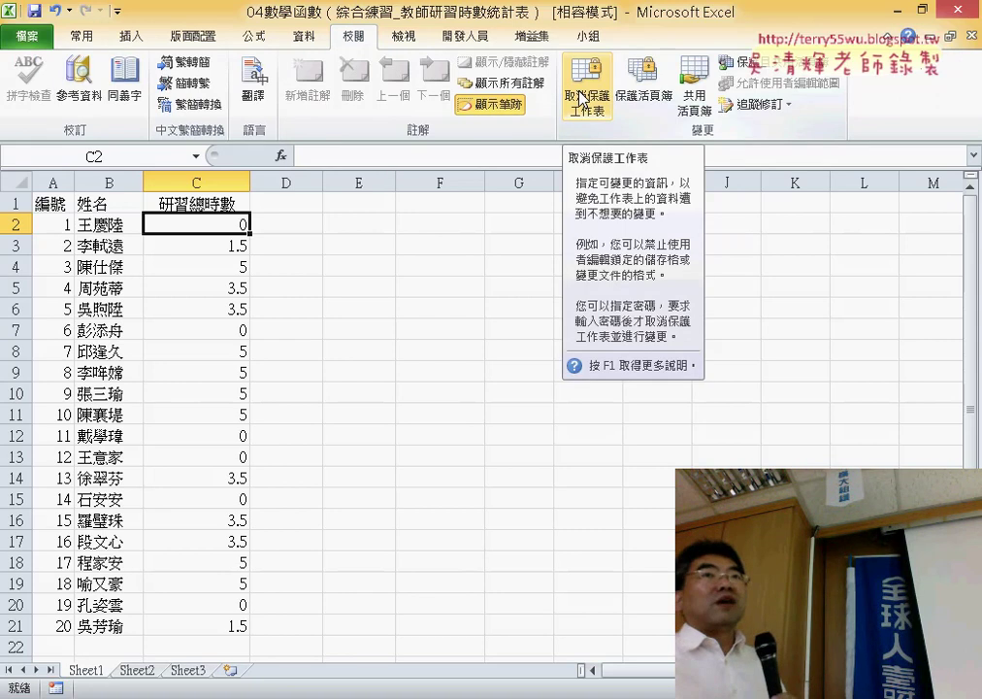
left_click(582, 98)
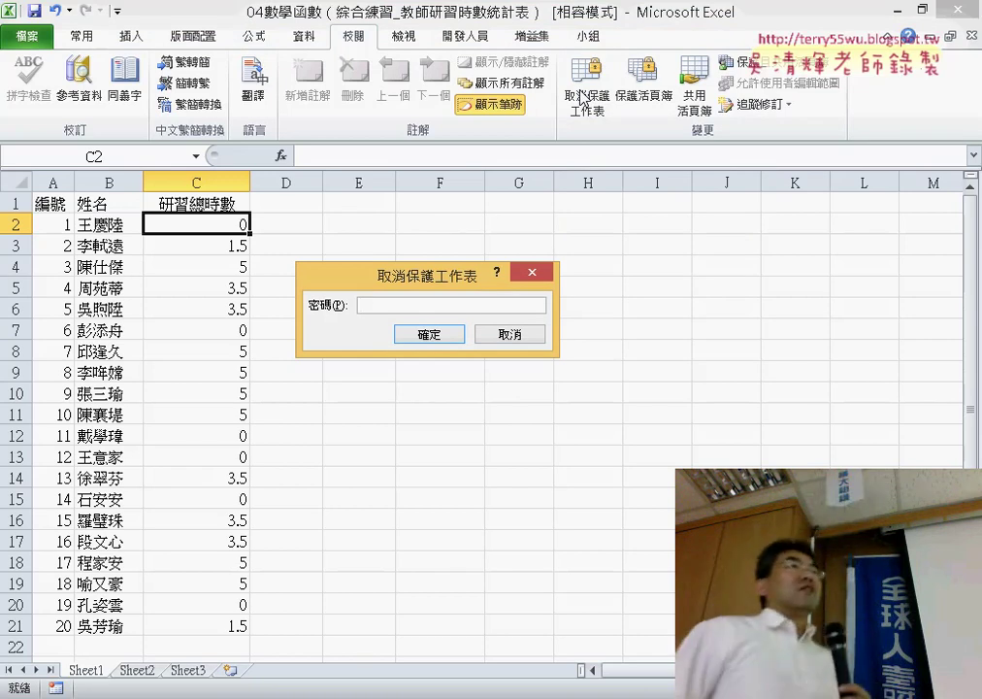
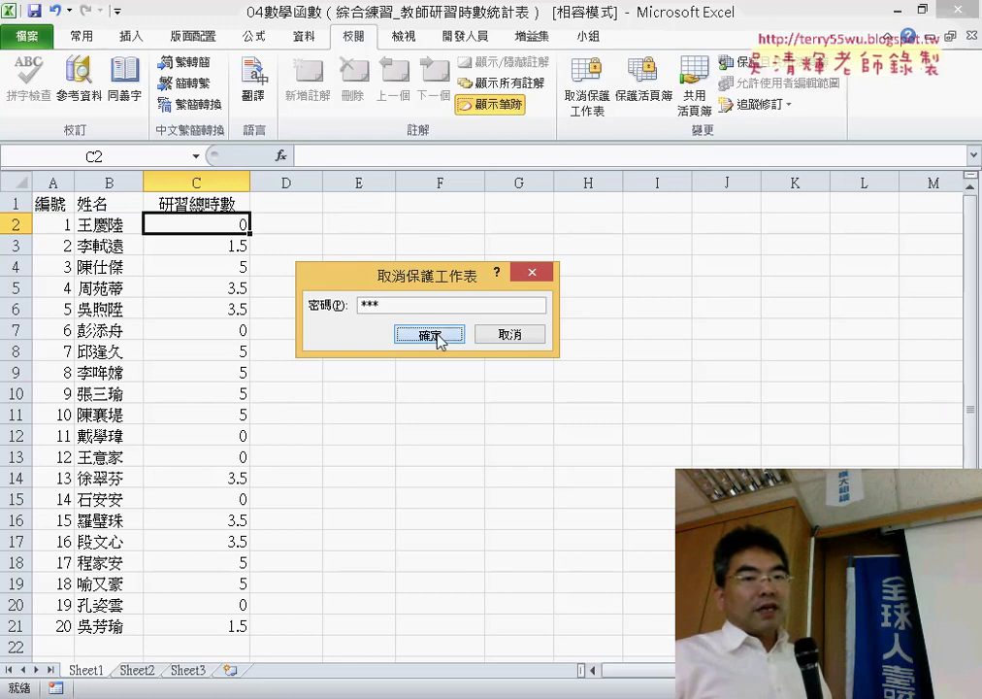
left_click(431, 334)
left_click_drag(438, 342, 478, 151)
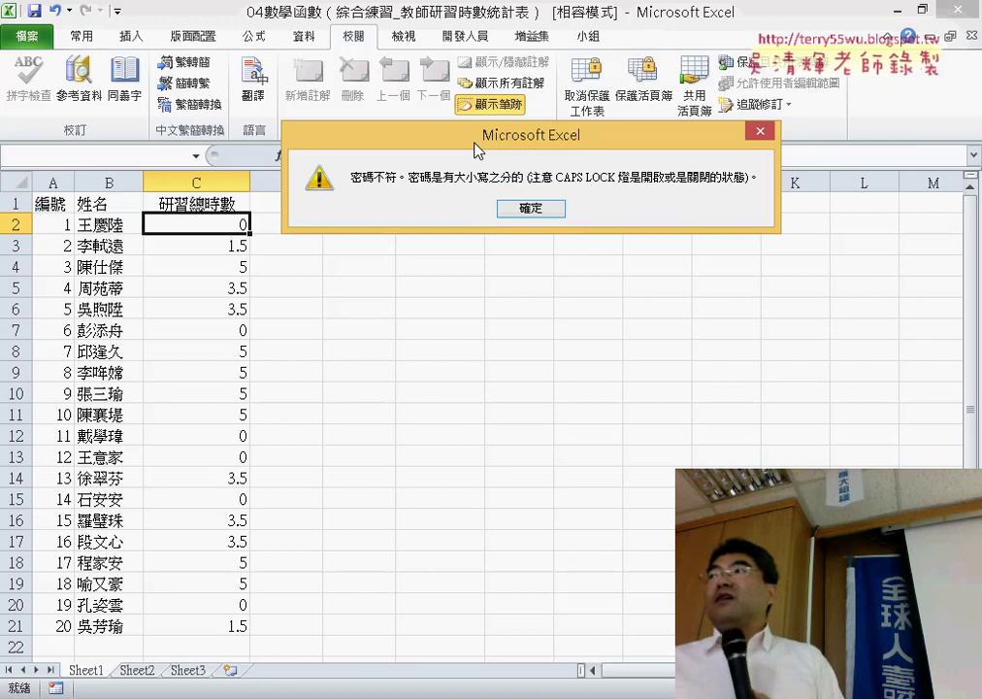
left_click(524, 209)
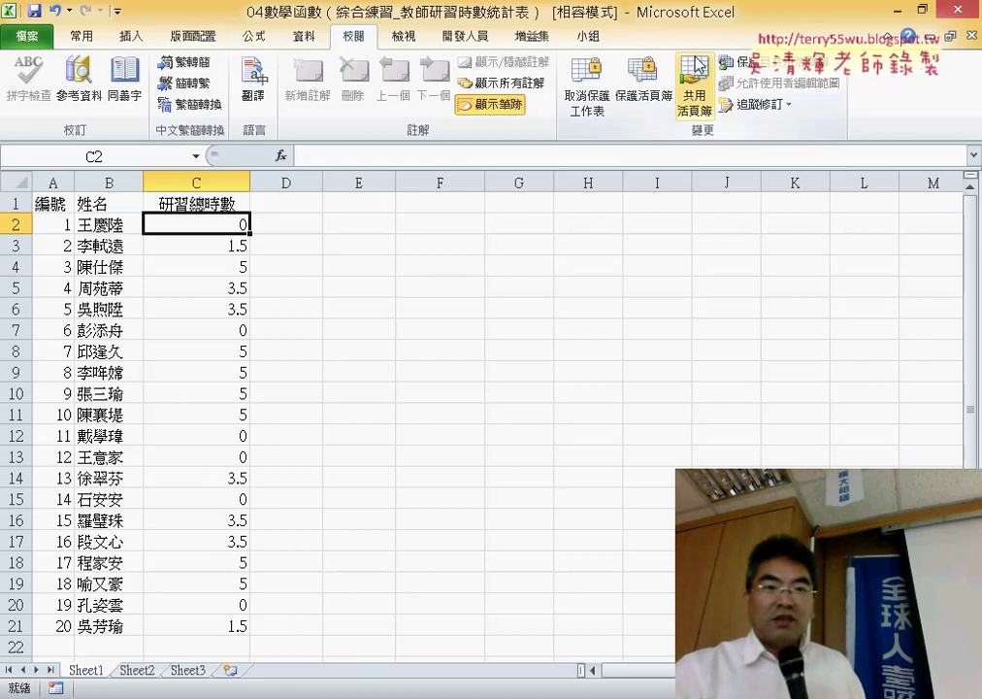
Save the protected workbook to the Desktop with Save As.
left_click(46, 51)
left_click(51, 96)
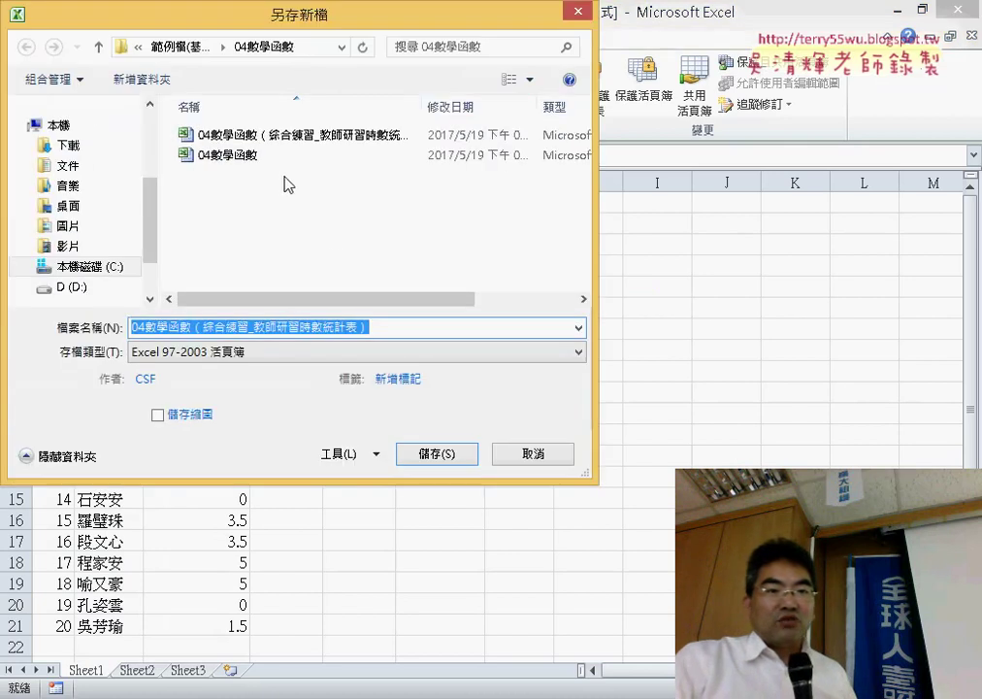
left_click_drag(296, 34, 430, 68)
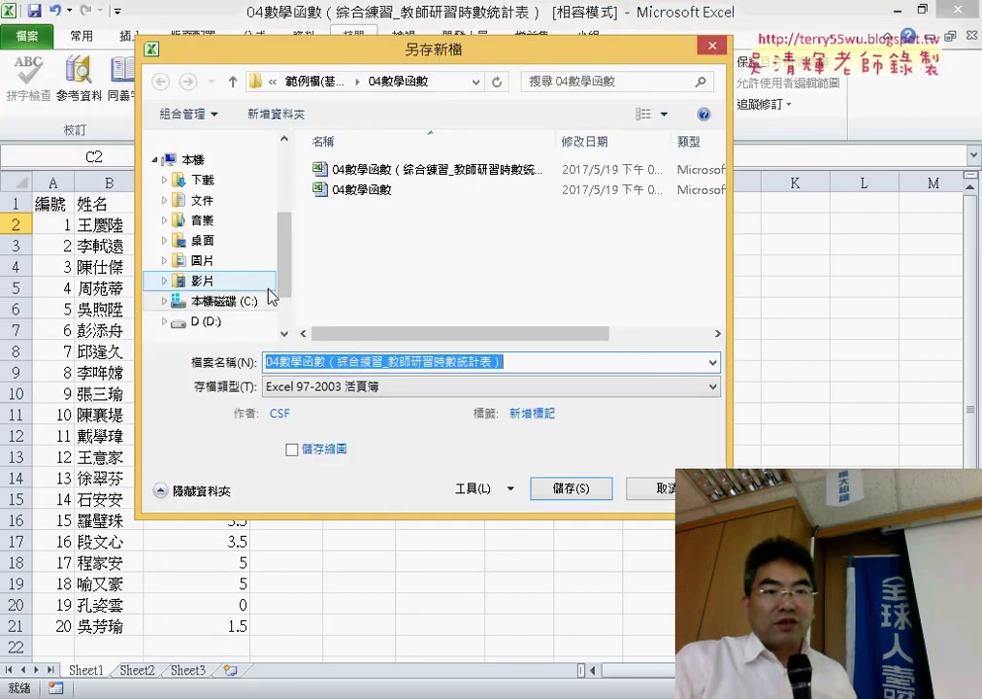
scroll(288, 289, "up", 3)
left_click(243, 233)
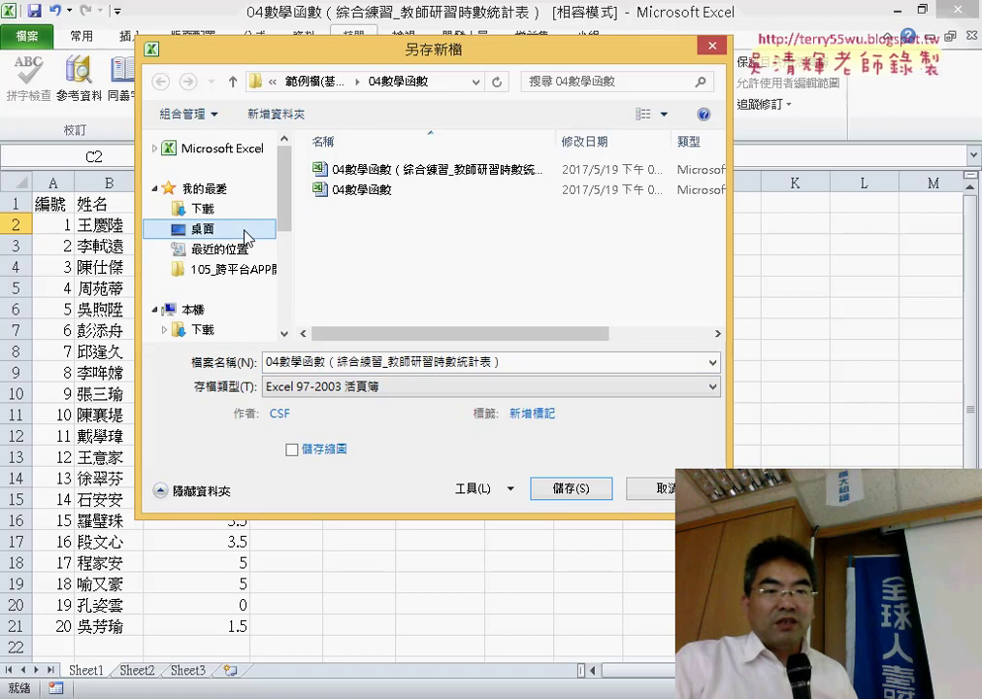
left_click(581, 492)
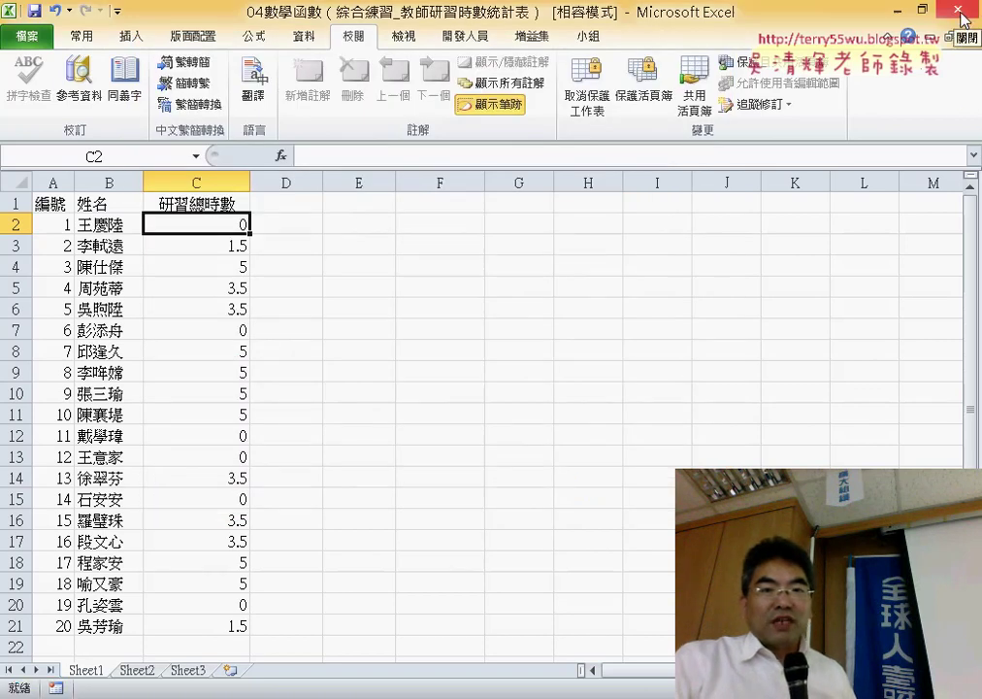
Check cells C3 and C2, then switch away from this workbook with Ctrl+W.
left_click(235, 251)
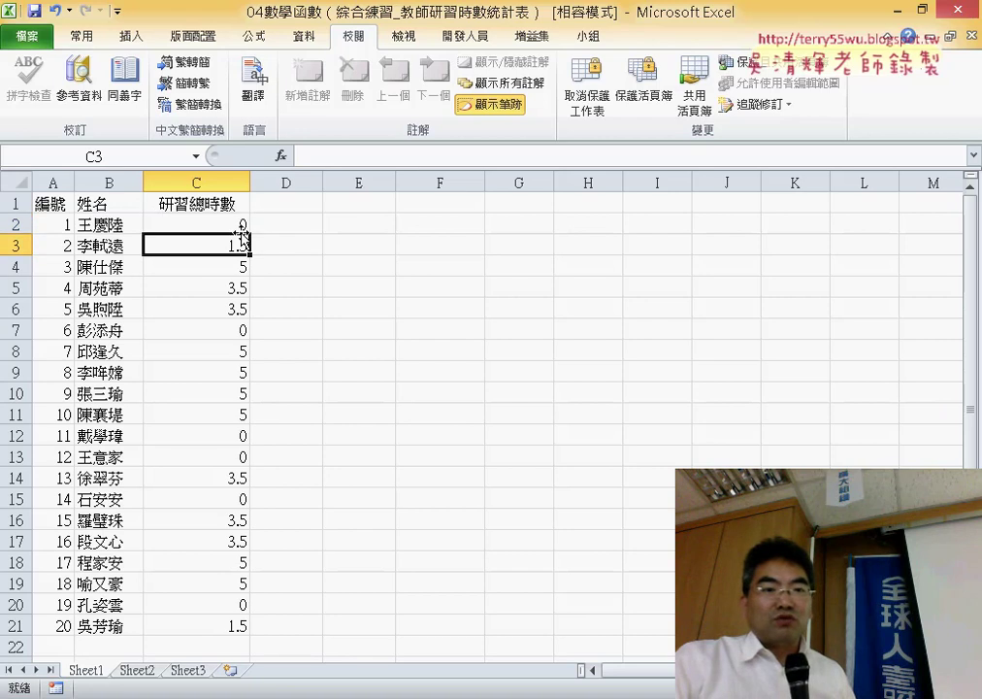
left_click(242, 225)
key("ctrl+w")
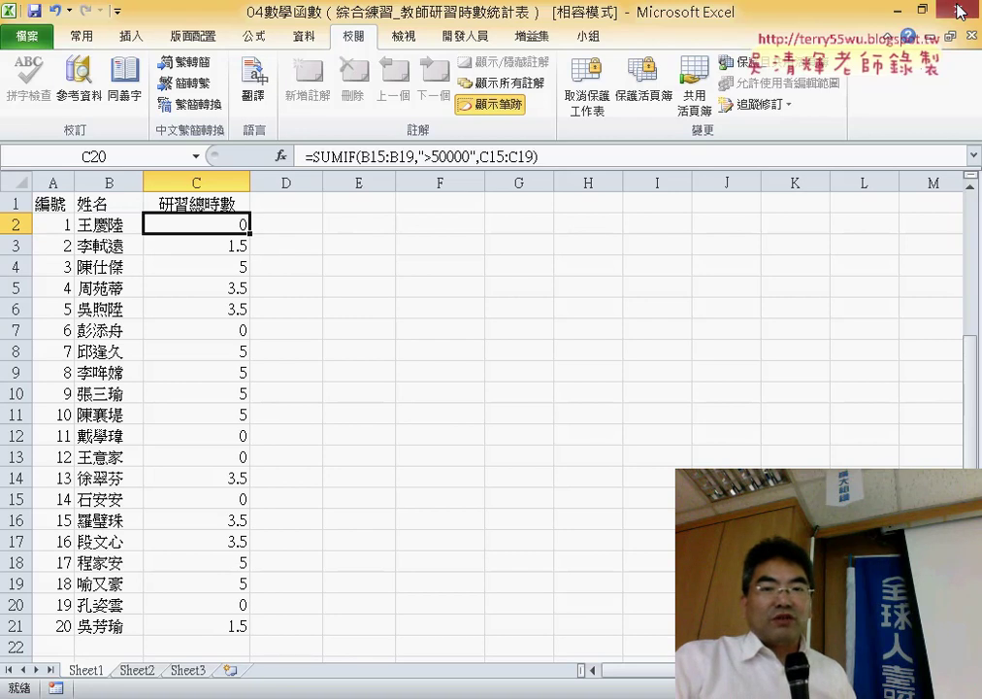
Place the saved workbook's desktop icon beside FSCapture, then bring Chrome's 02_邏輯函數 Drive folder forward.
left_click(891, 13)
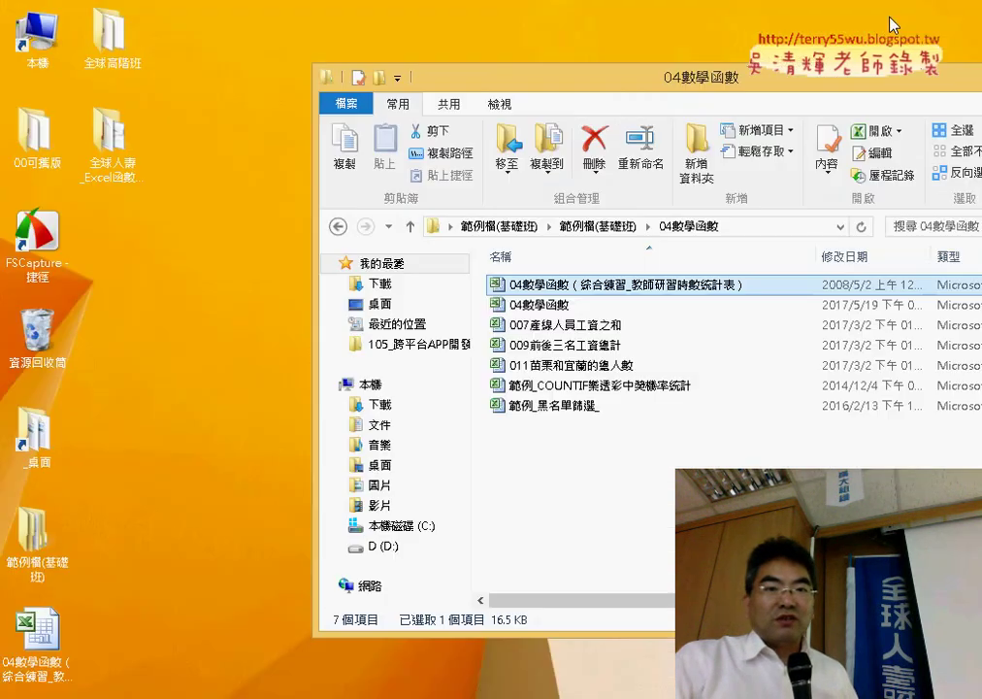
mouse_move(772, 90)
left_mouse_down()
mouse_move(714, 102)
mouse_move(643, 84)
left_mouse_up()
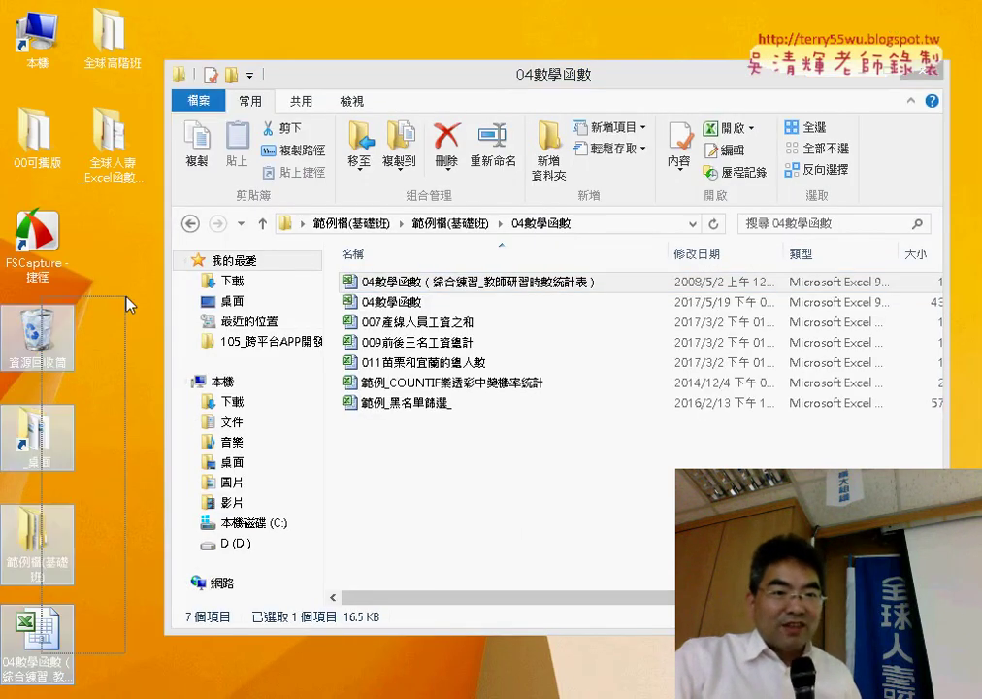
left_click(47, 636)
left_click_drag(46, 636, 121, 238)
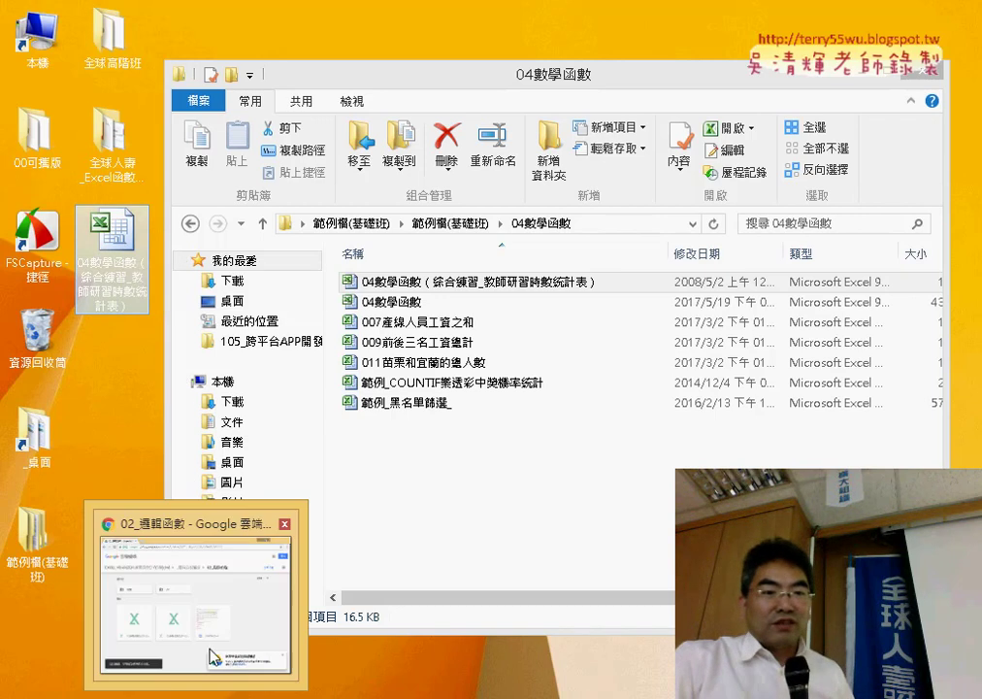
left_click(220, 636)
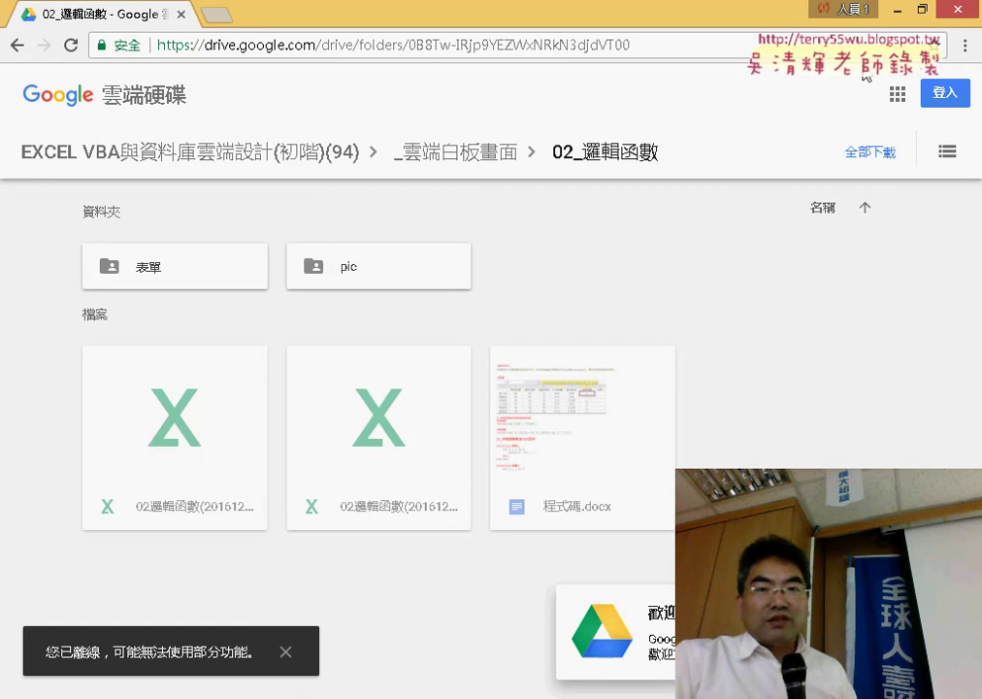
Connect to the Coolpad Wi-Fi network and reload Drive to reach the Google sign-in page.
left_click(948, 97)
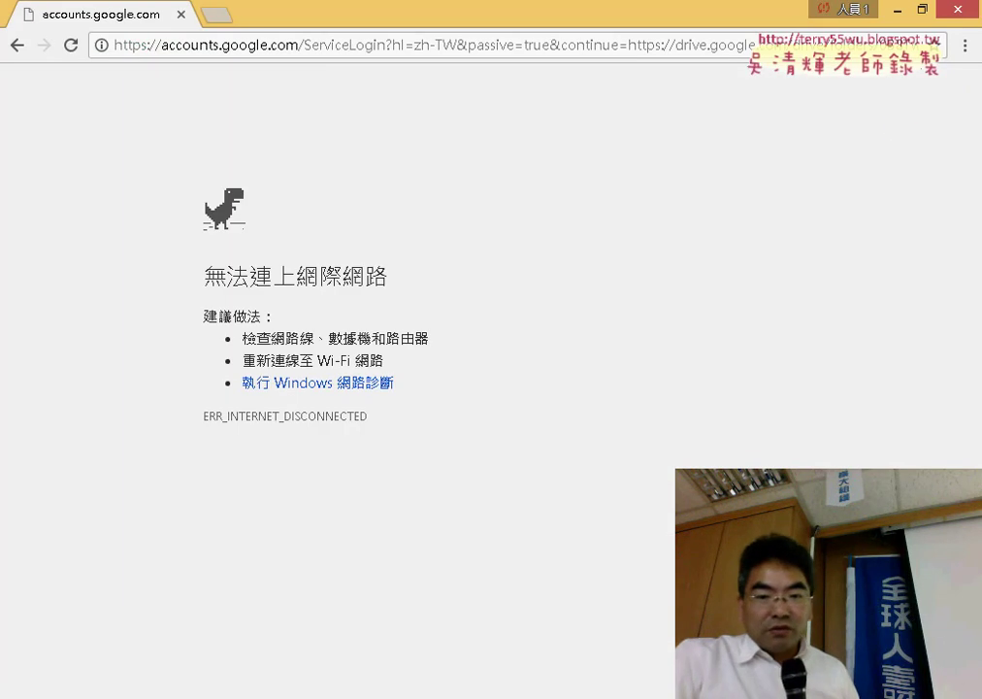
left_click(913, 695)
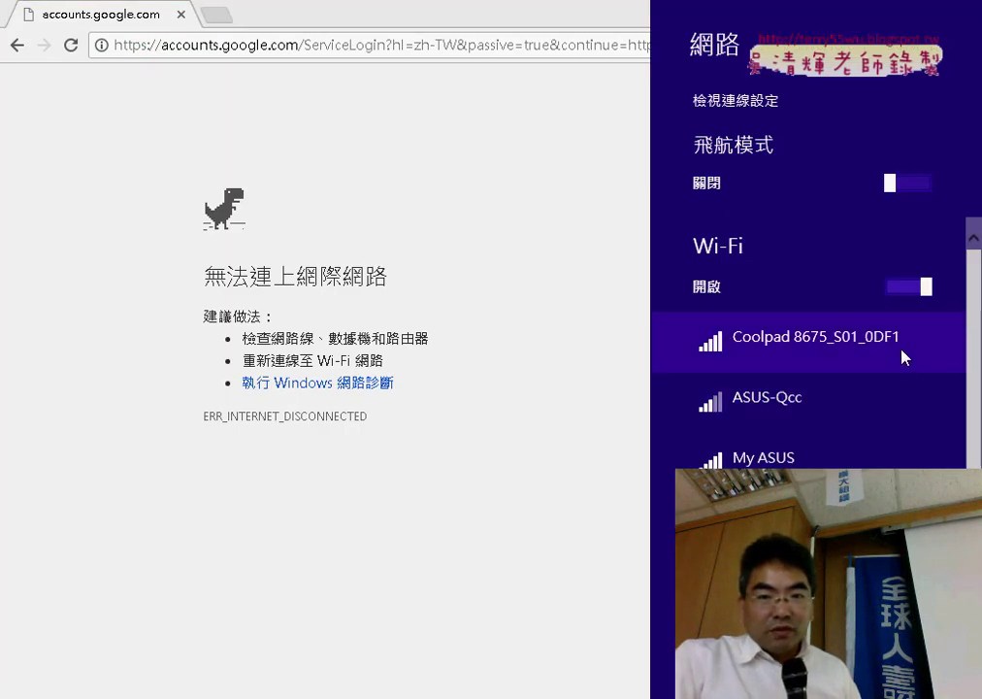
left_click(906, 357)
left_click(919, 451)
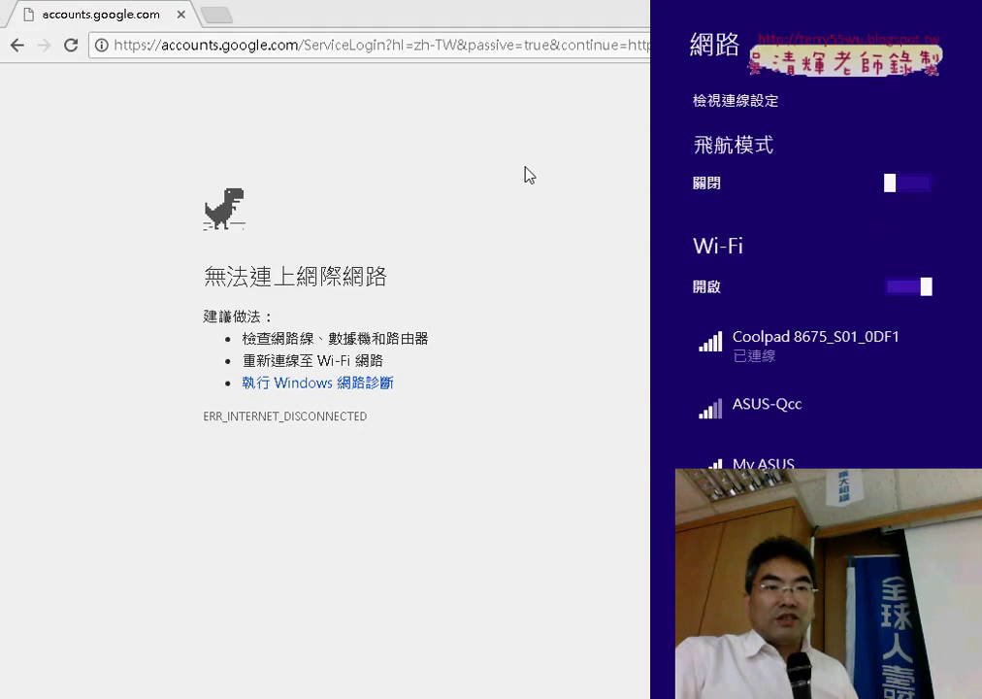
left_click(594, 155)
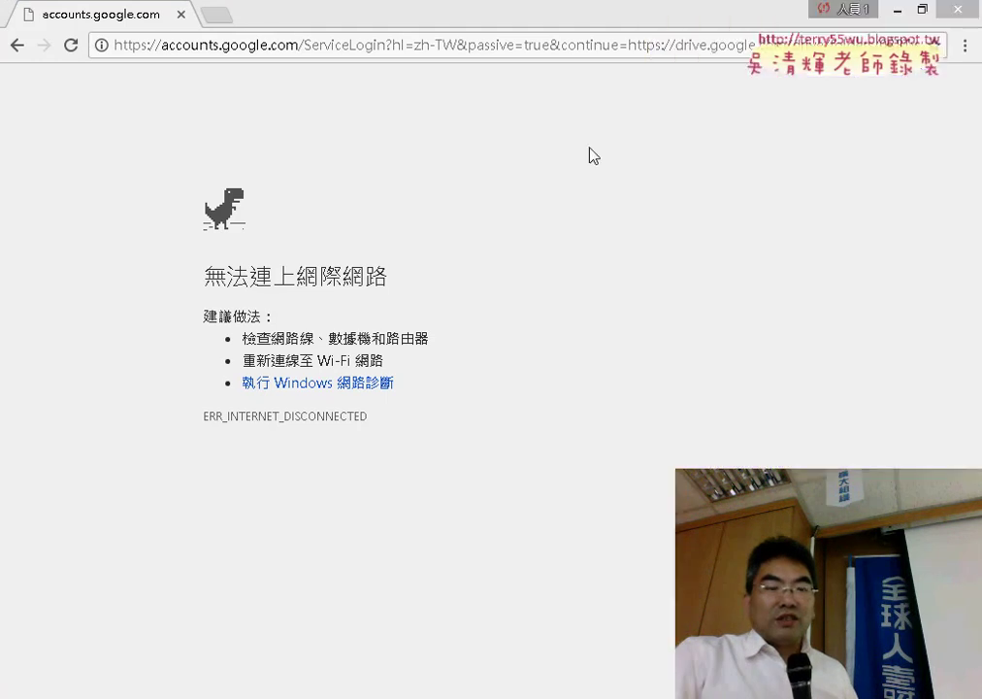
left_click(71, 45)
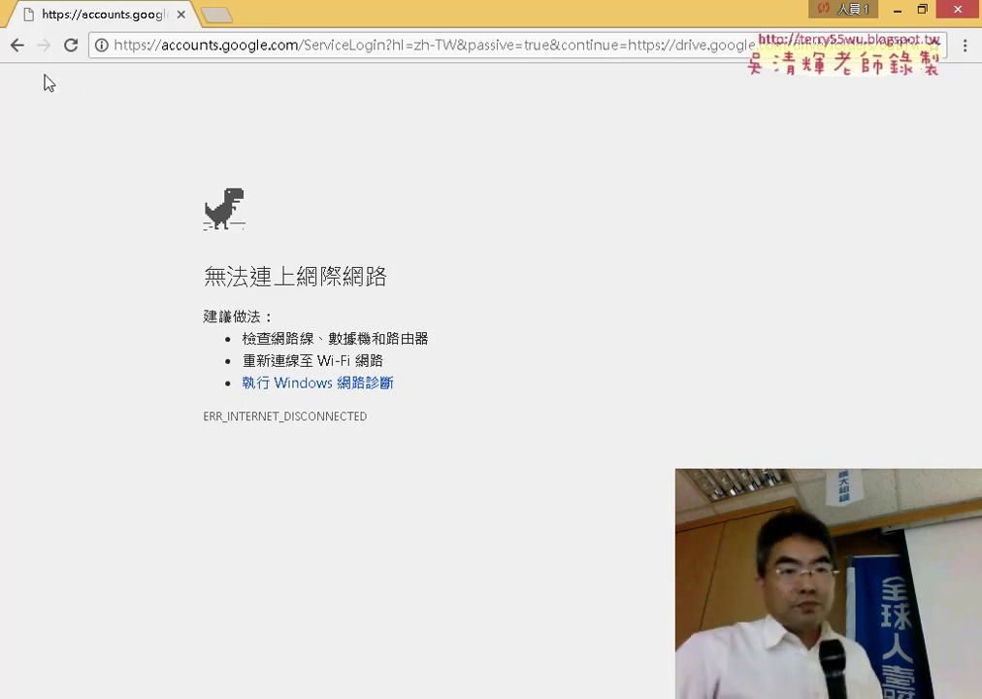
left_click(26, 45)
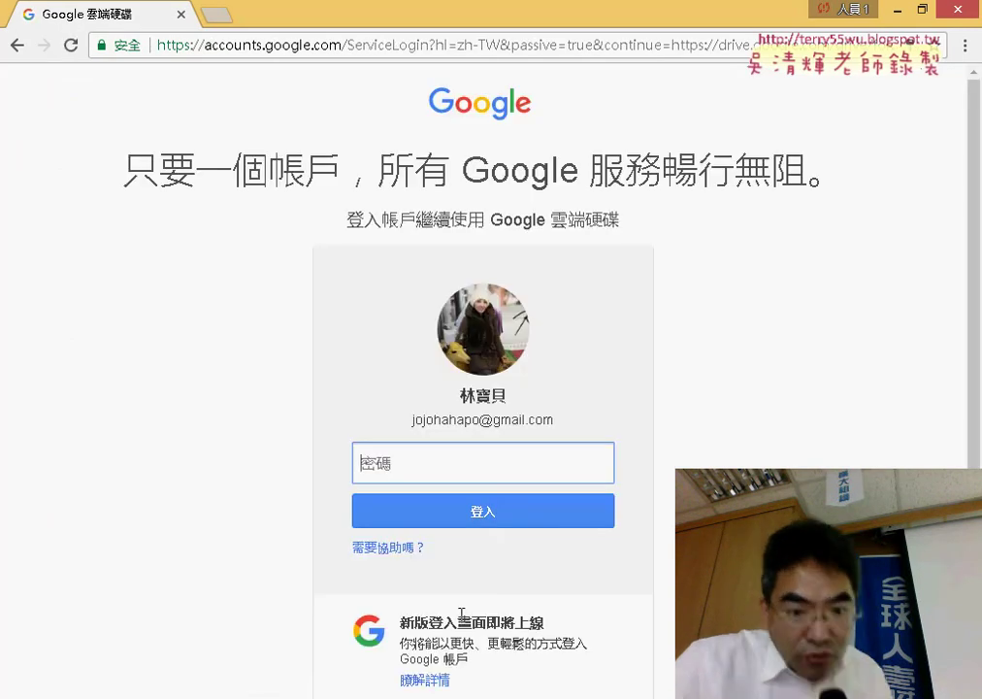
Sign in to Google with a different account, re-entering the password after the first attempt fails.
scroll(614, 524, "down", 3)
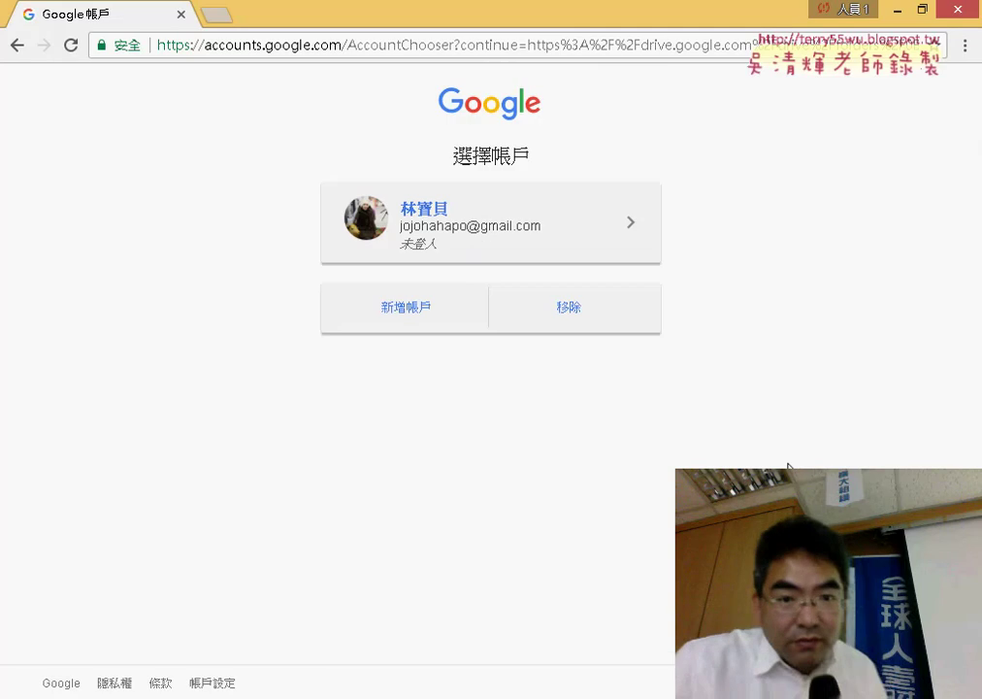
left_click(406, 309)
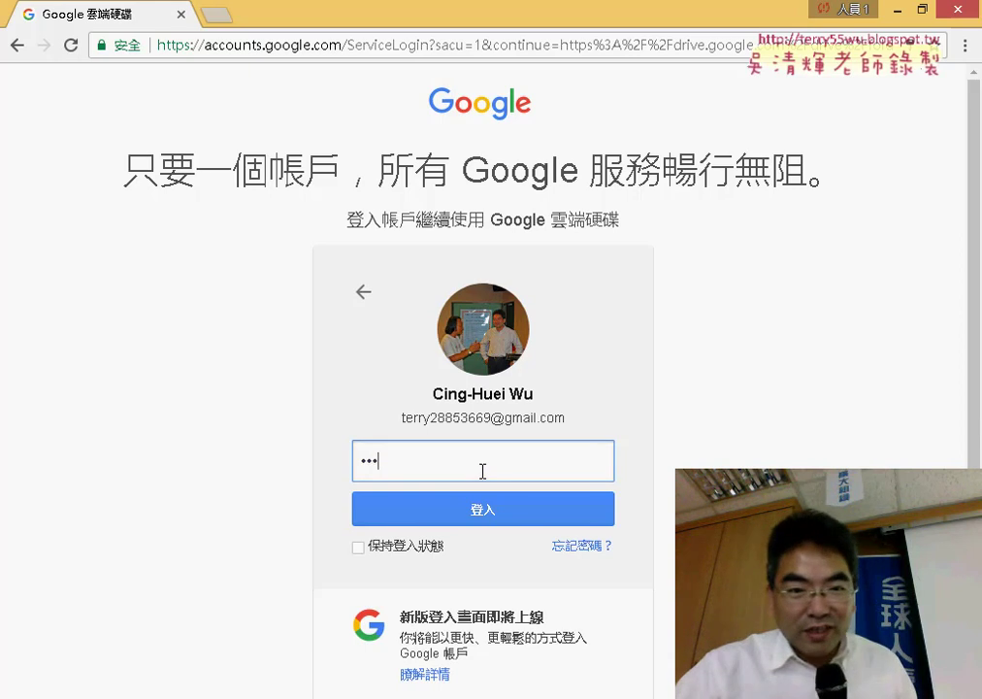
key("BackSpace")
key("BackSpace")
key("BackSpace")
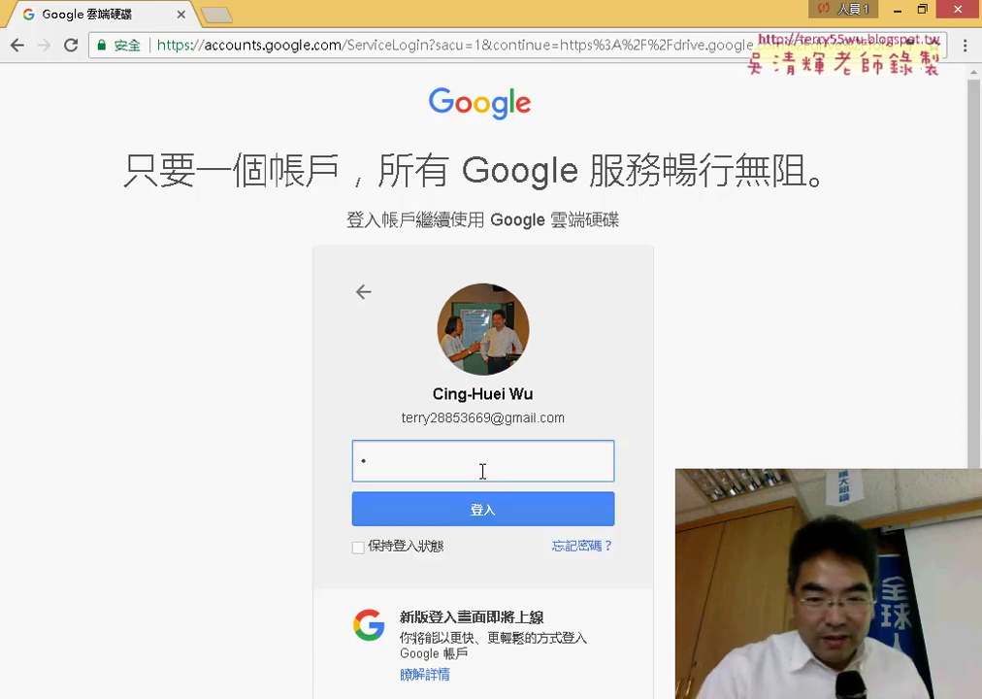
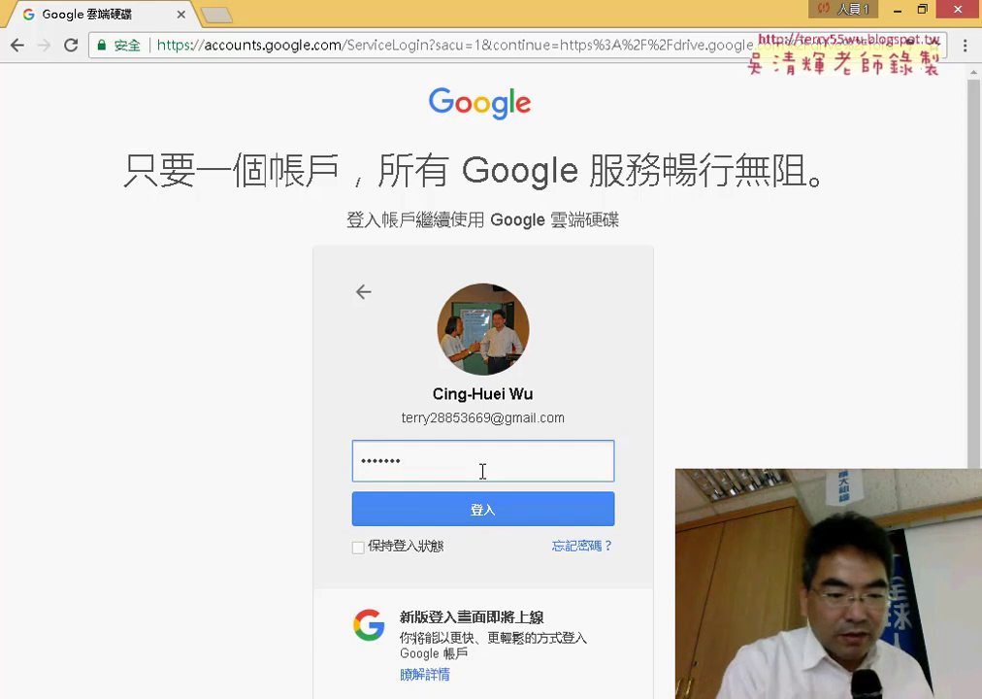
key("Return")
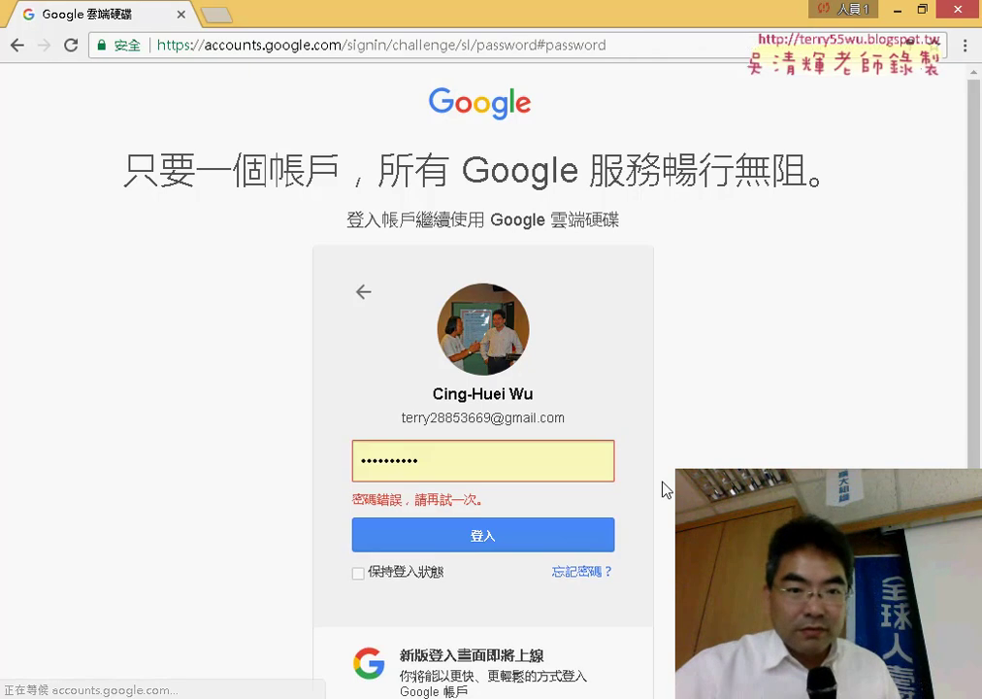
left_click_drag(510, 462, 280, 496)
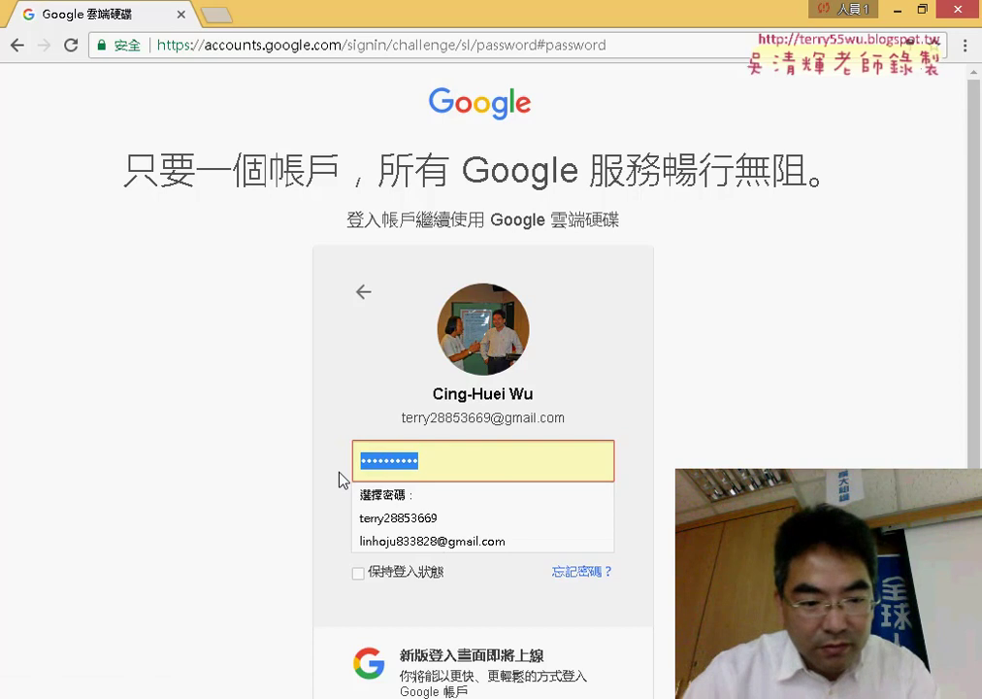
type("••••••")
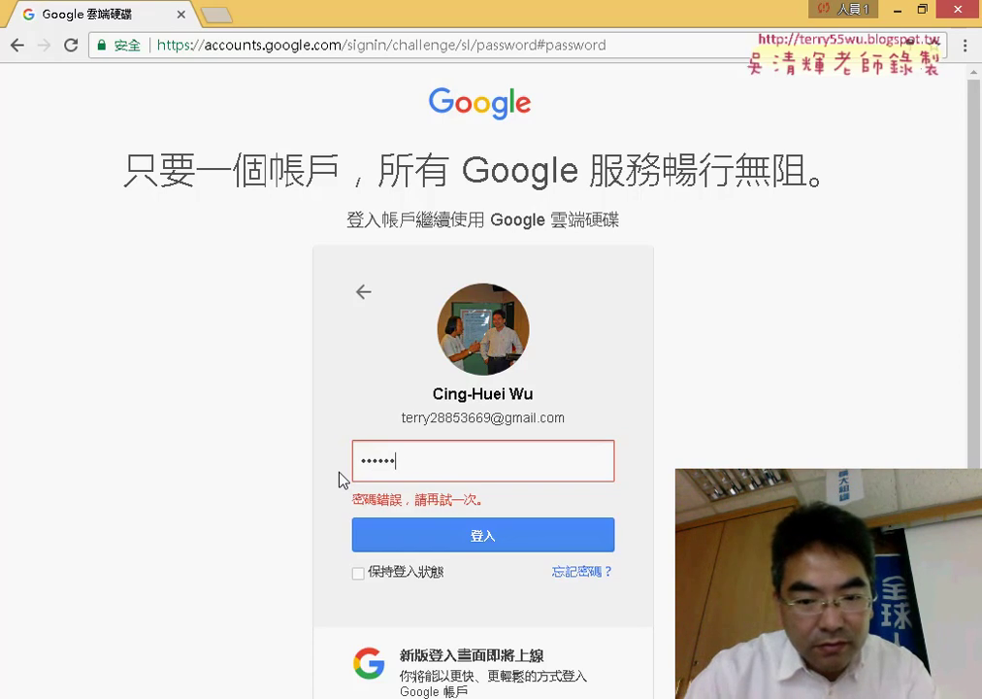
type("••••")
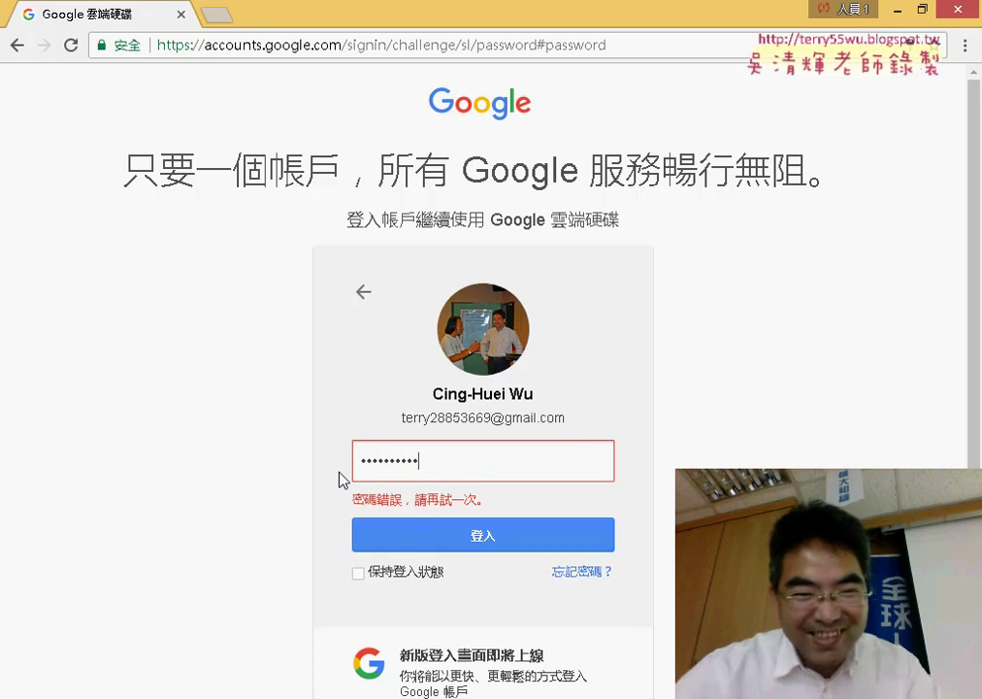
left_click(500, 539)
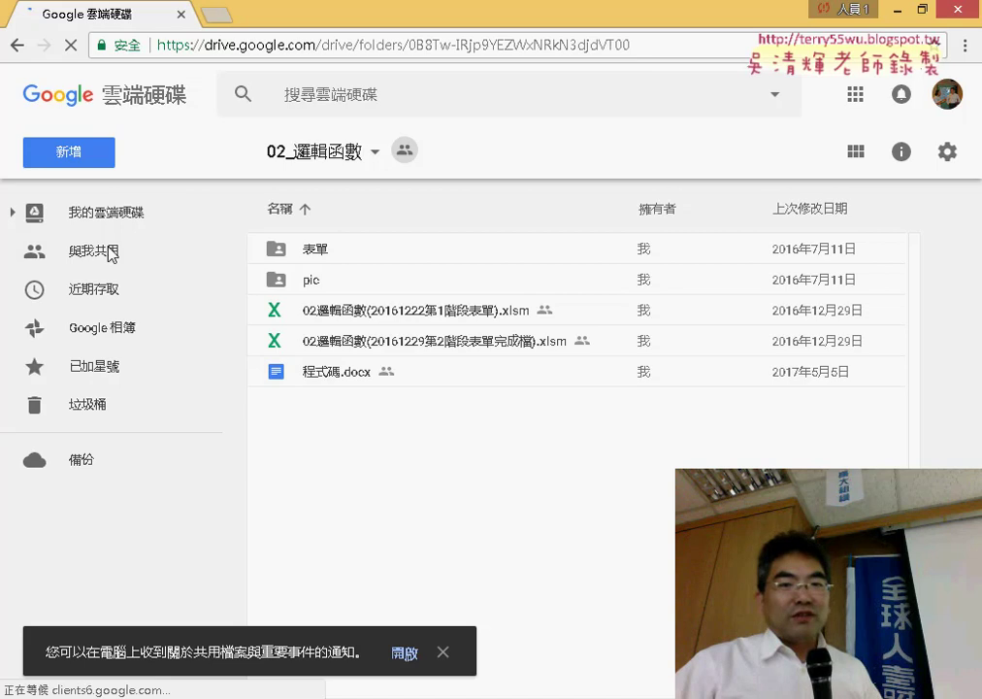
Go to the top level of My Drive from the Google apps menu.
left_click(856, 94)
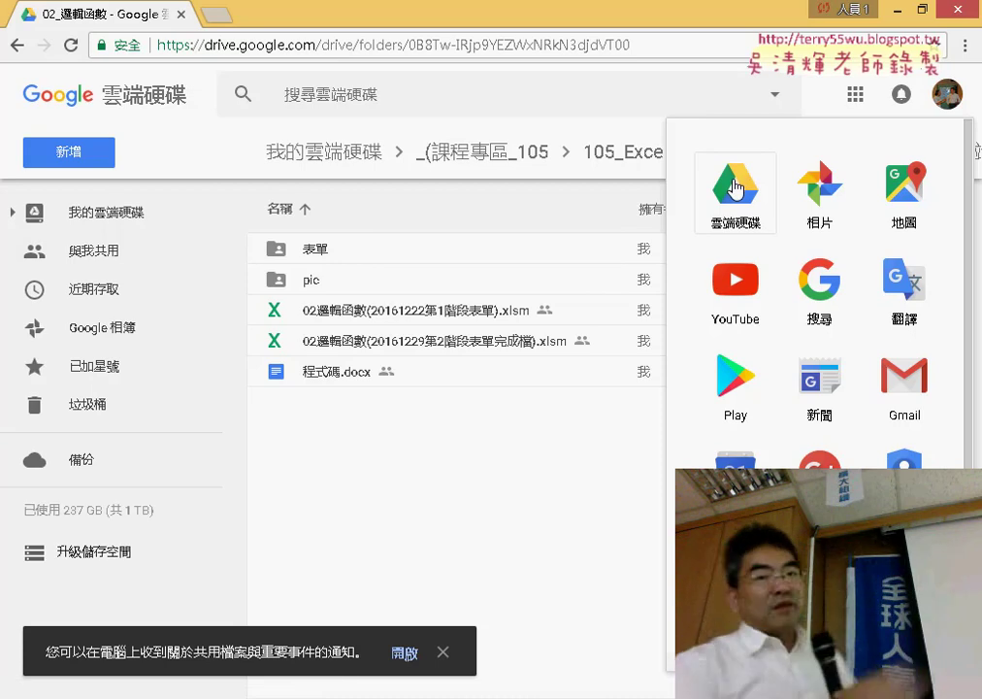
left_click(735, 185)
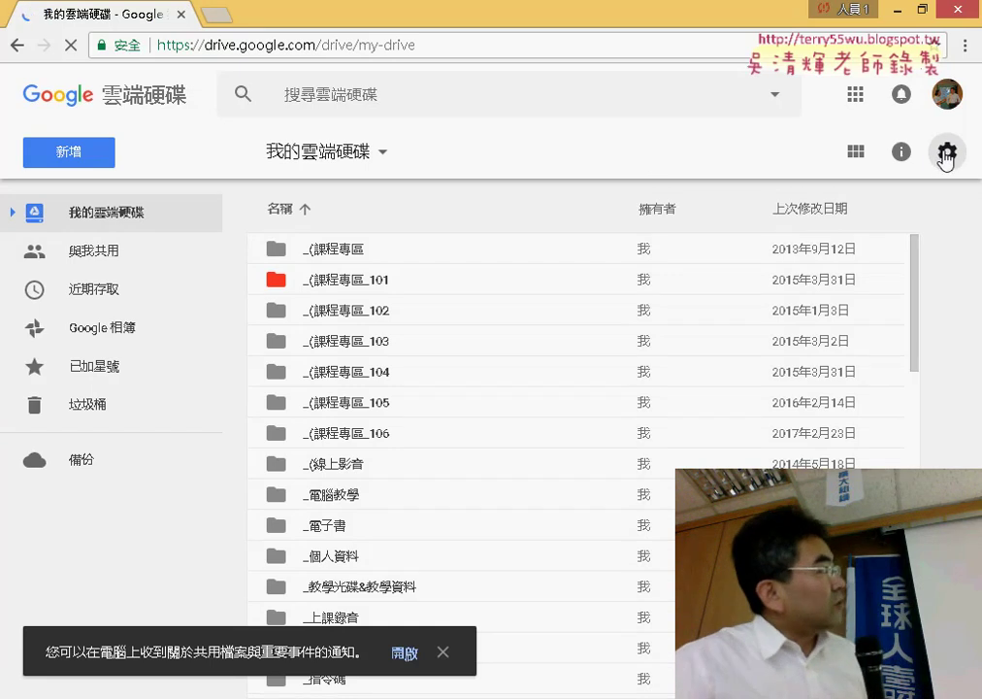
left_click(947, 155)
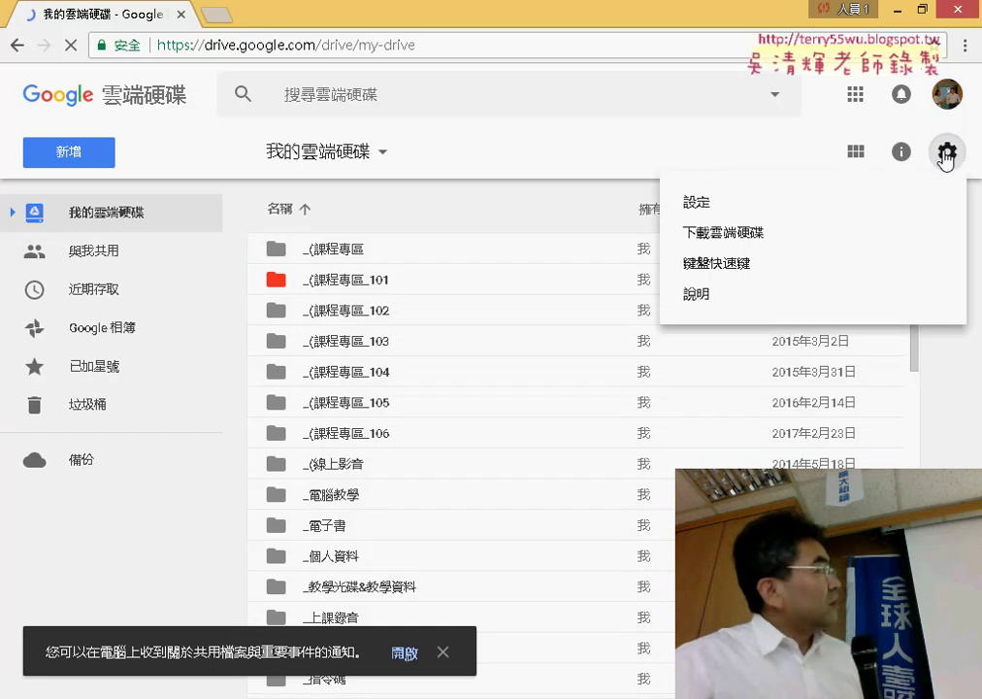
left_click(712, 205)
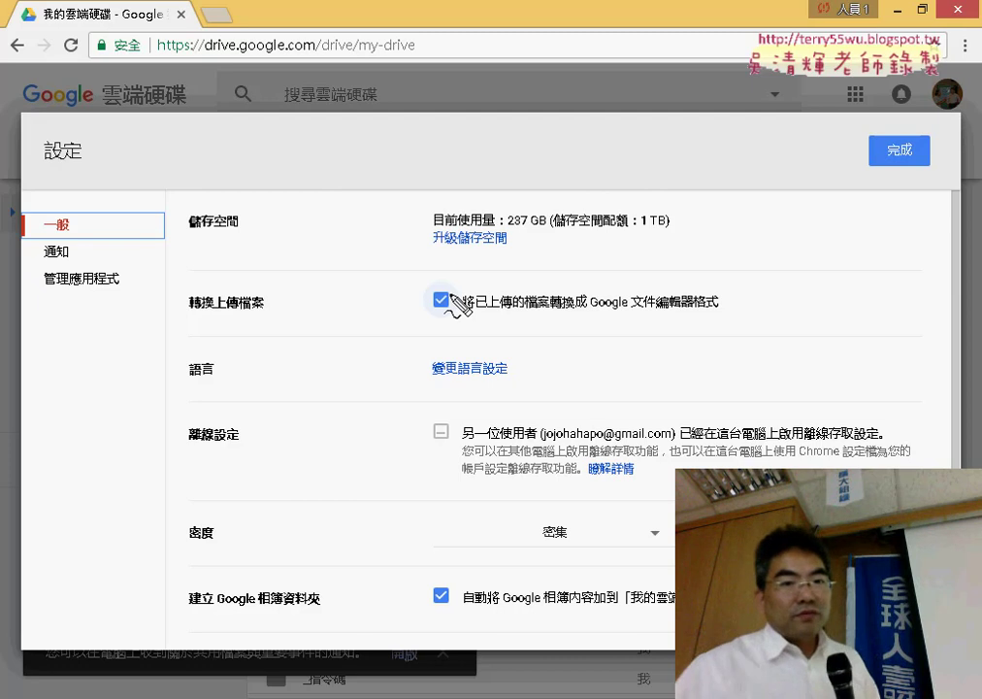
mouse_move(184, 297)
left_mouse_down()
mouse_move(314, 280)
mouse_move(687, 283)
mouse_move(746, 322)
mouse_move(416, 344)
mouse_move(177, 327)
left_mouse_up()
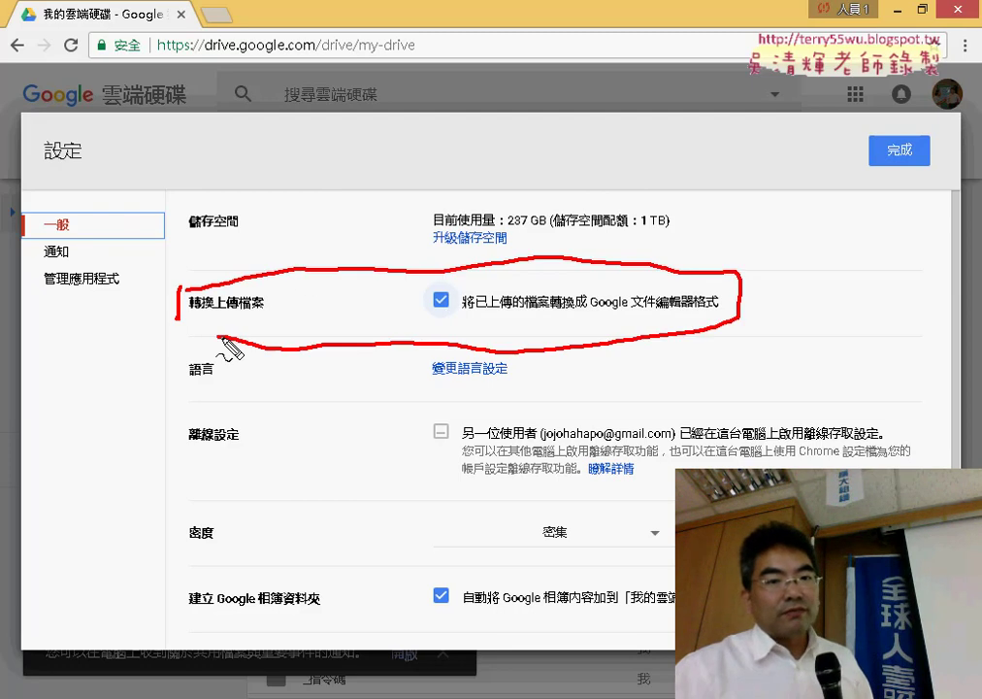
left_click_drag(425, 290, 505, 238)
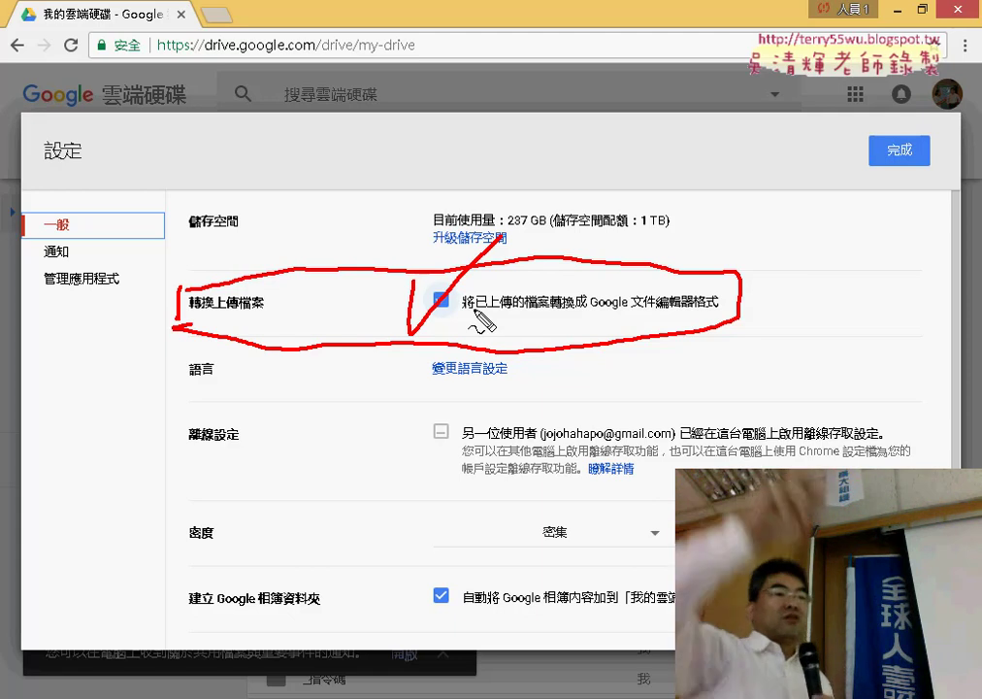
key("Escape")
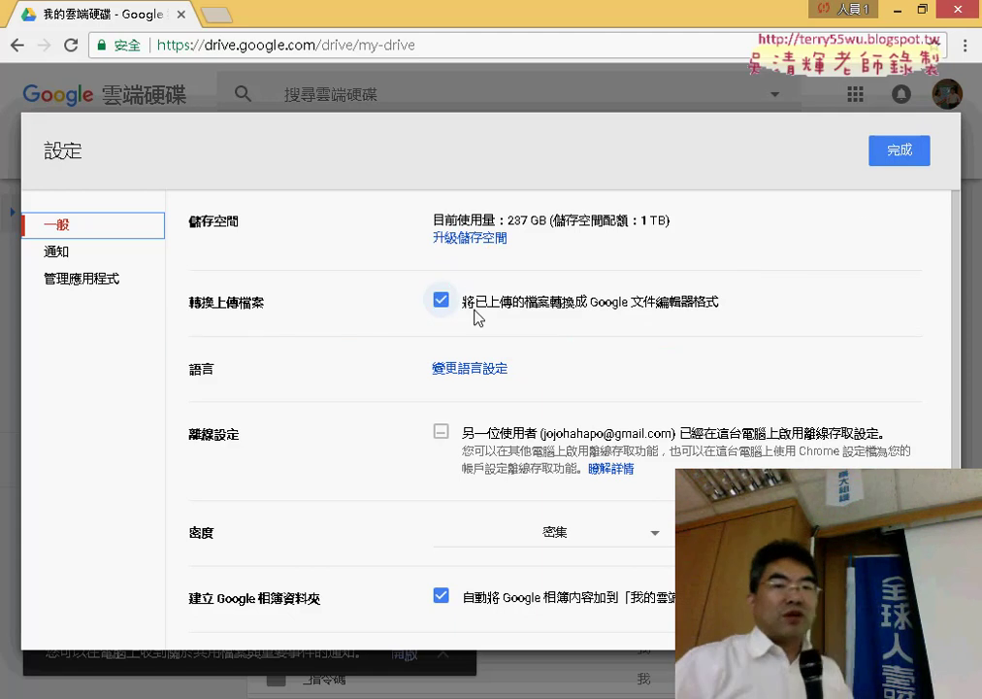
Leave the settings and open the _temp folder in My Drive.
left_click(900, 160)
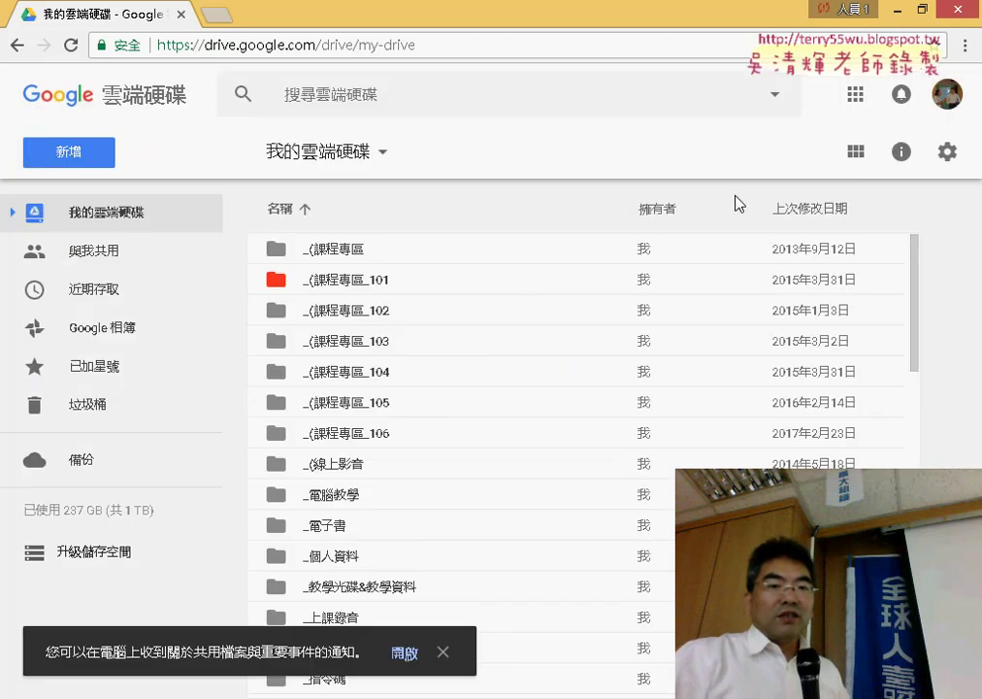
scroll(500, 309, "down", 1)
scroll(498, 310, "down", 1)
scroll(498, 311, "down", 1)
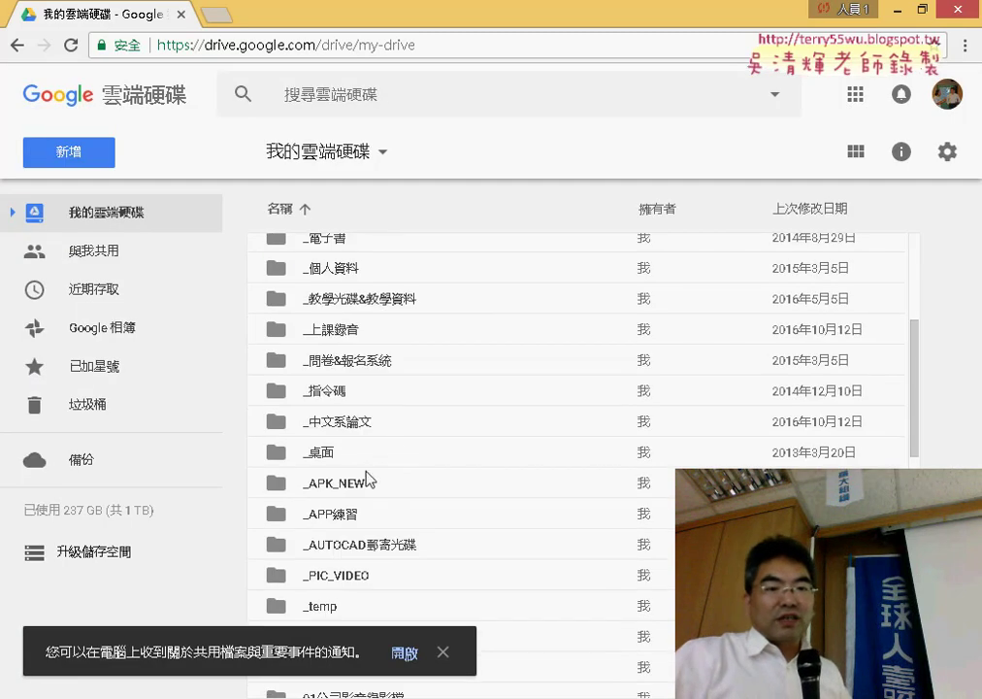
double_click(331, 608)
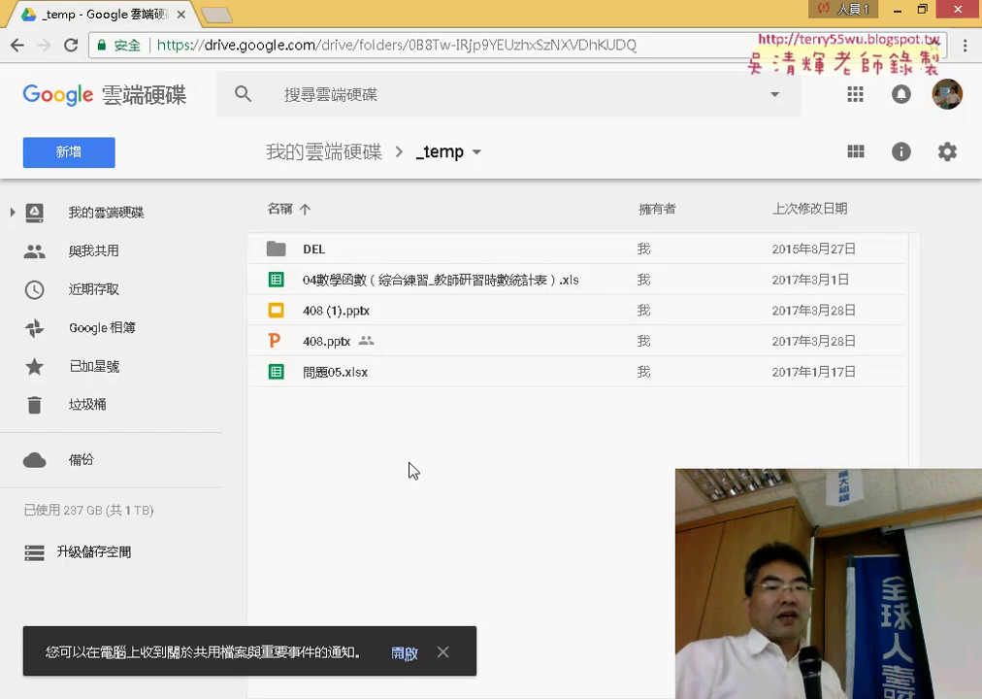
Upload the desktop workbook 04數學函數(綜合練習_教師研習時數統計表).xls into _temp.
right_click(408, 457)
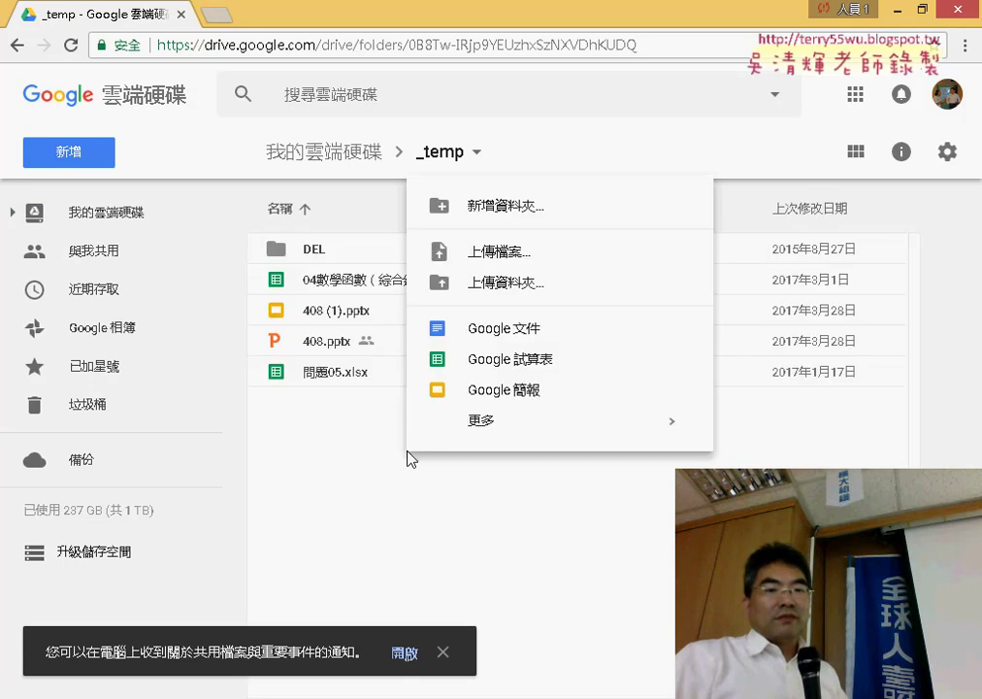
left_click(465, 257)
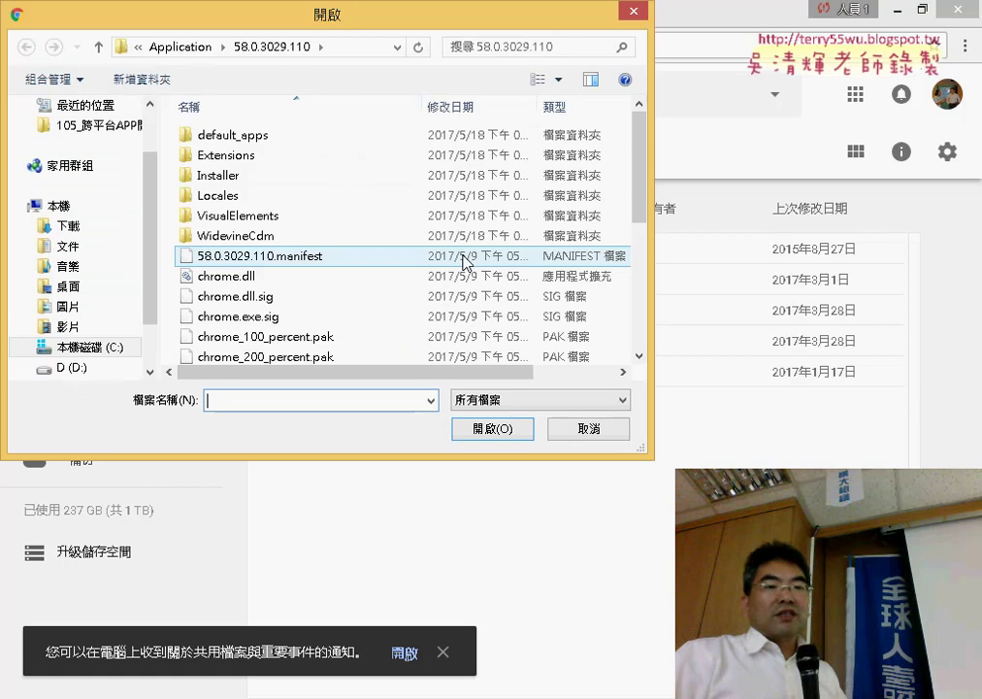
left_click_drag(300, 19, 467, 51)
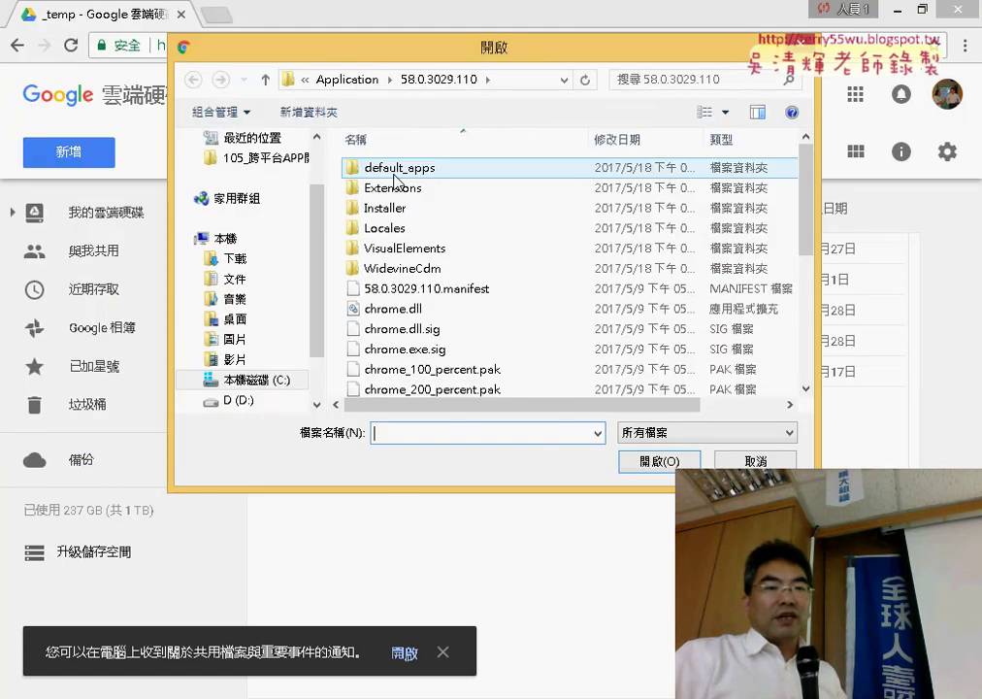
scroll(319, 202, "up", 2)
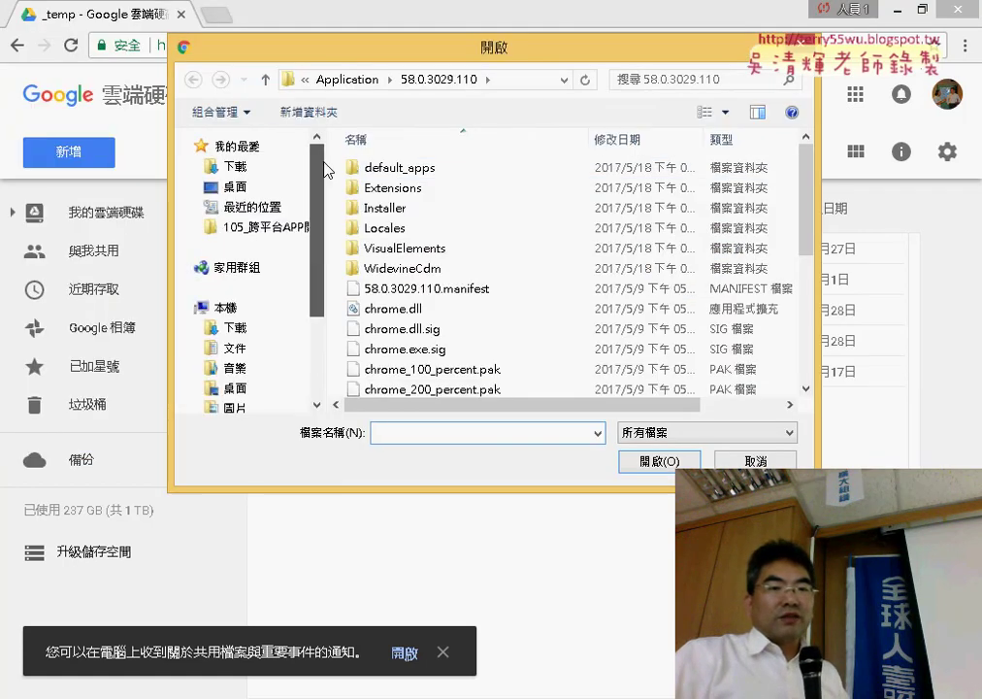
left_click(235, 186)
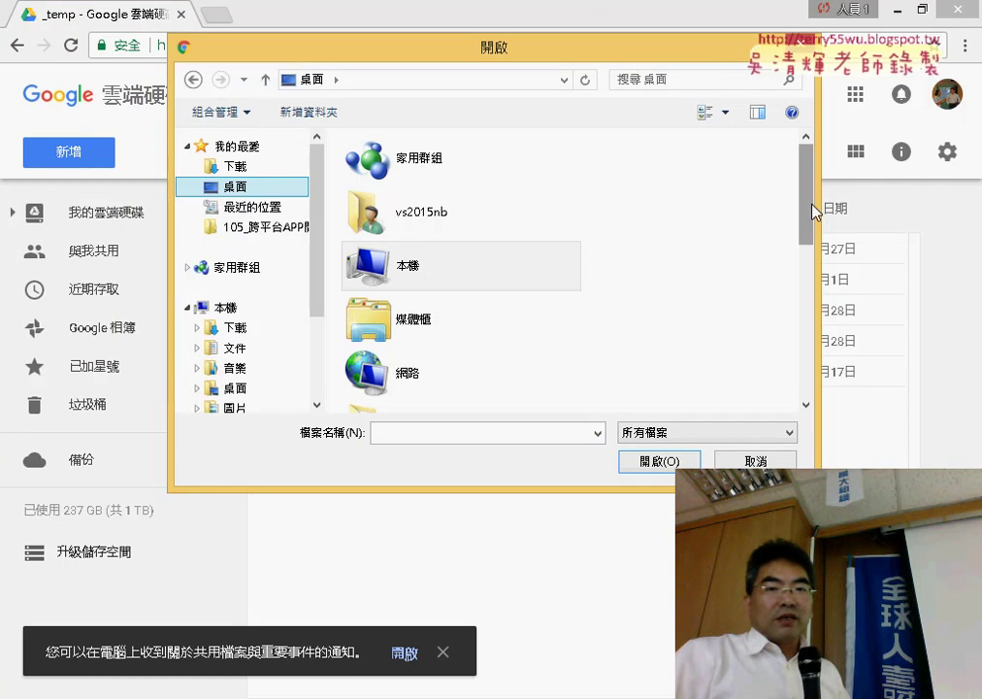
left_click_drag(814, 212, 812, 350)
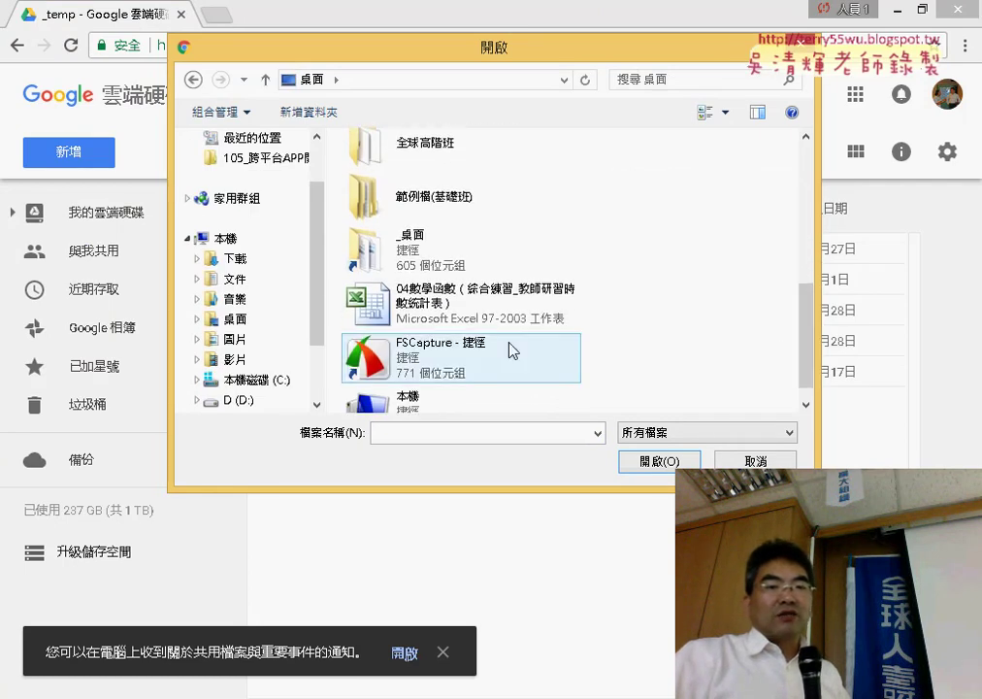
left_click(466, 301)
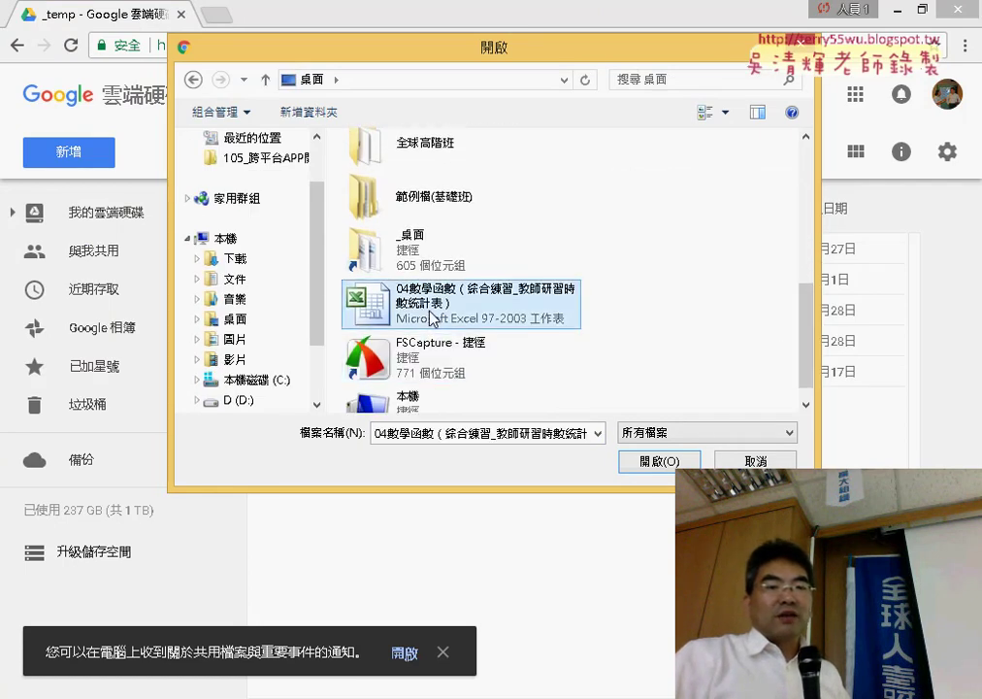
left_click(677, 462)
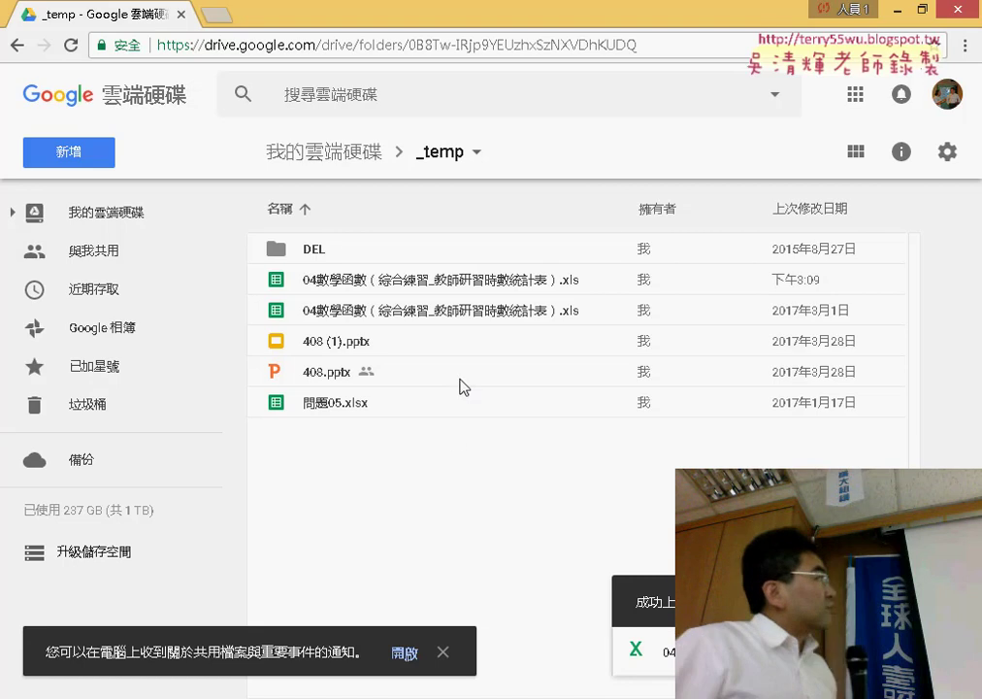
Open the newly uploaded 04數學函數 .xls file in Google Sheets.
left_click(436, 282)
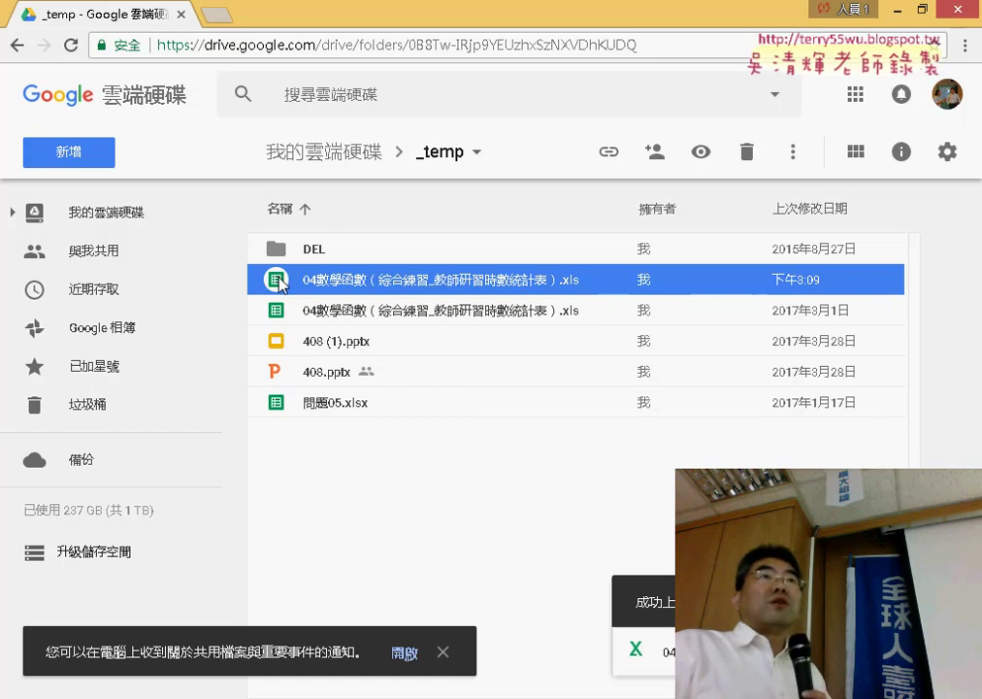
double_click(313, 283)
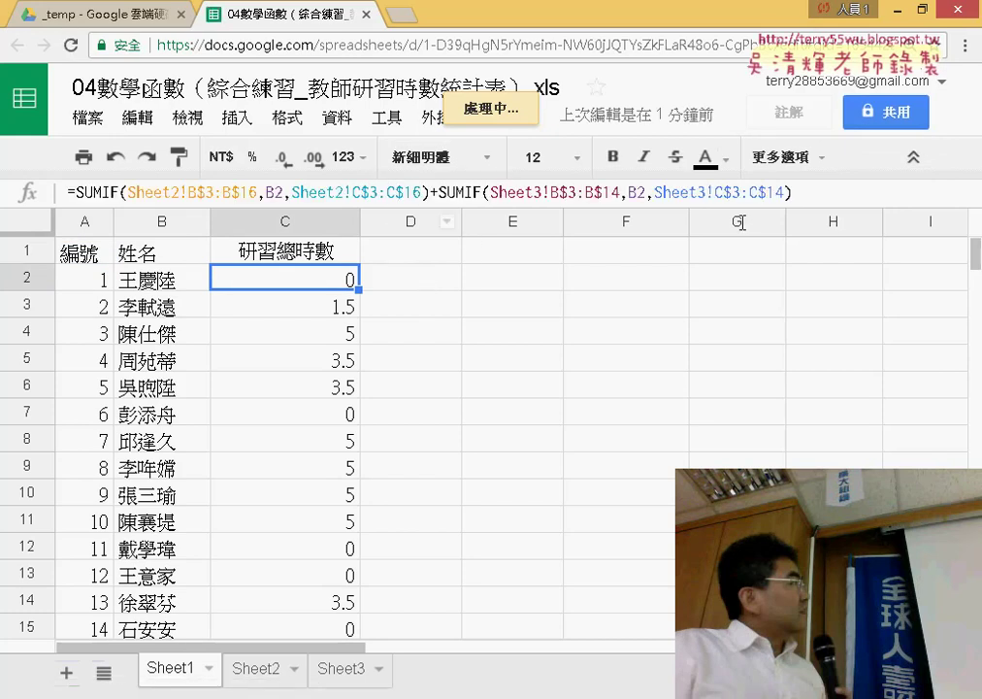
Select cell C2 to display its two-sheet SUMIF formula.
left_click(797, 193)
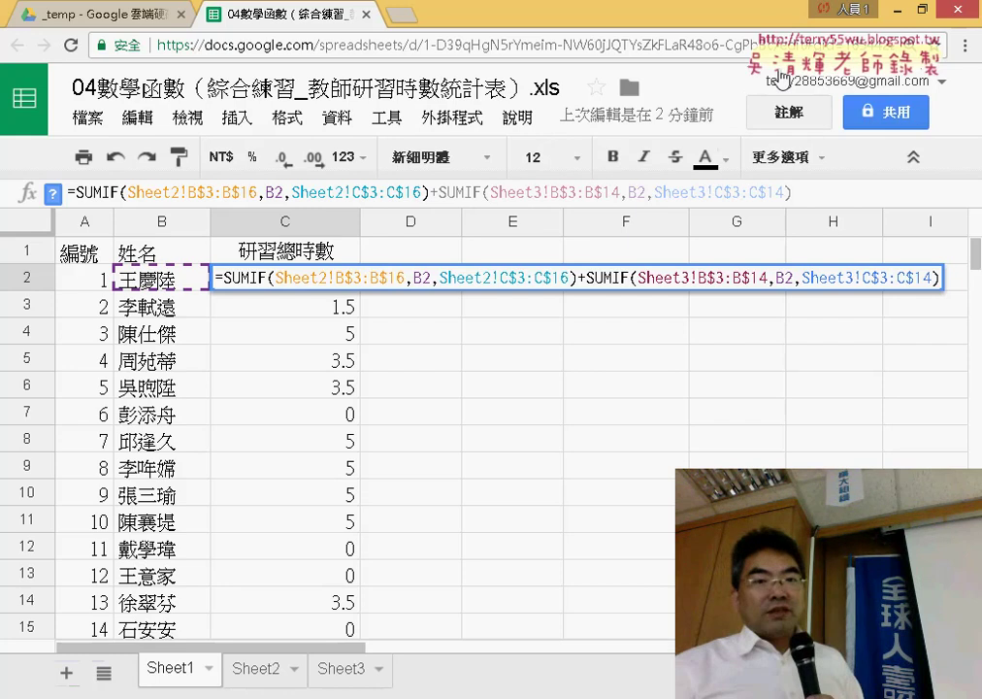
Open the workbook in Excel and unprotect the sheet with its password.
left_click(902, 12)
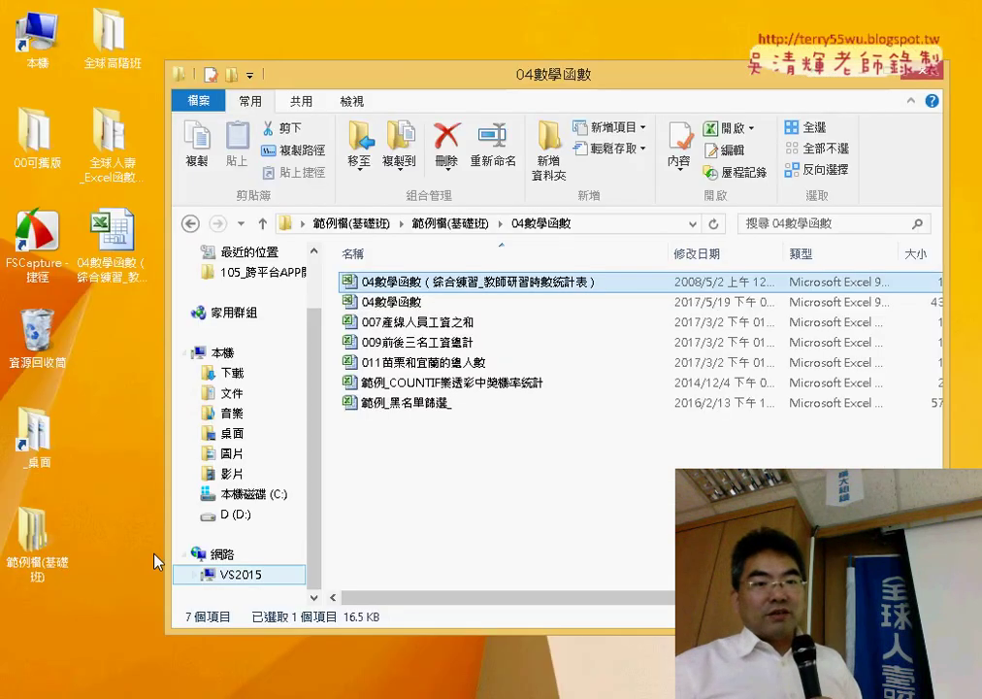
double_click(111, 233)
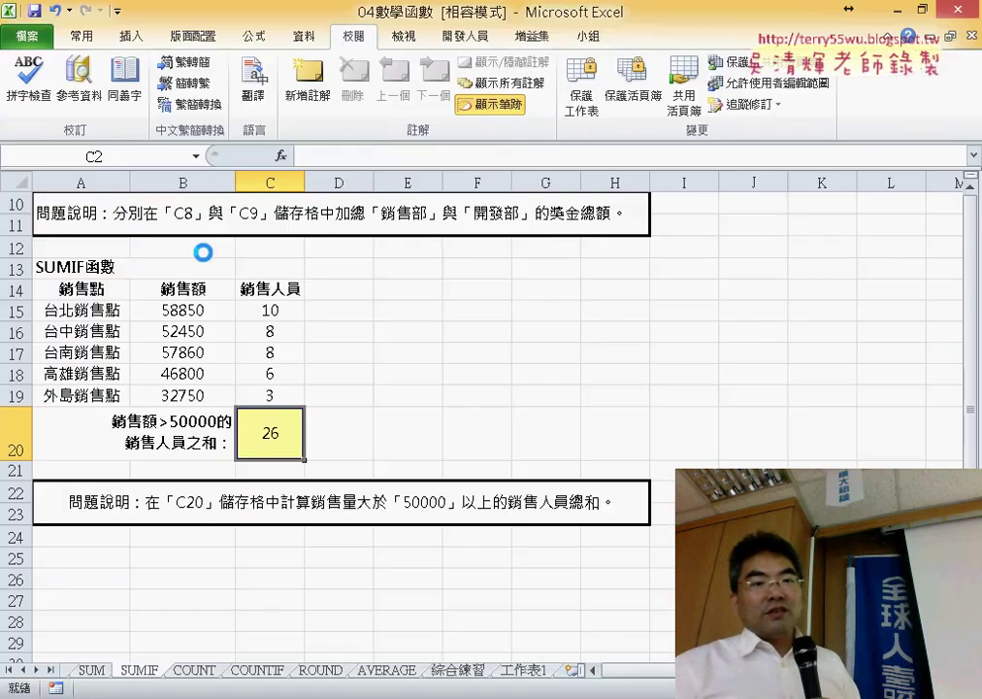
left_click(583, 102)
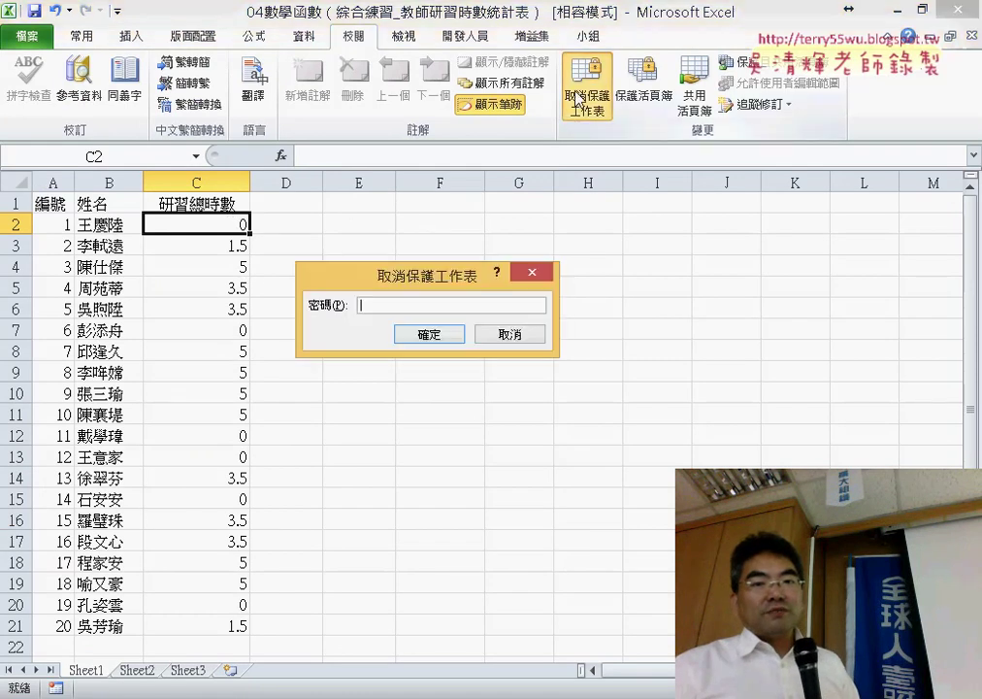
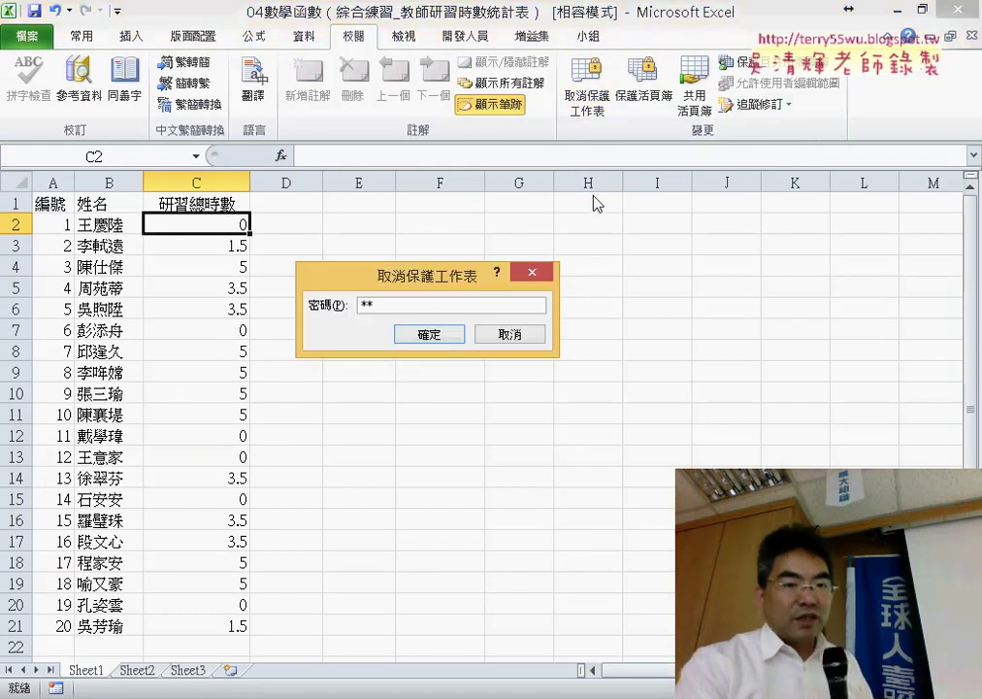
key("Return")
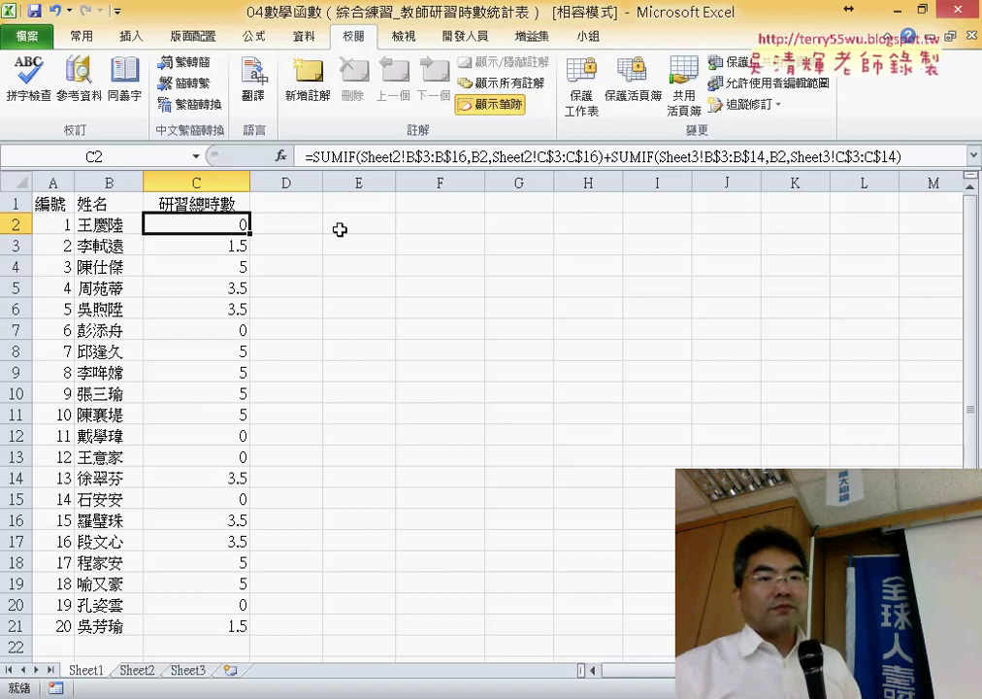
Clear Locked and Hidden for every cell on the sheet.
left_click(20, 182)
right_click(418, 287)
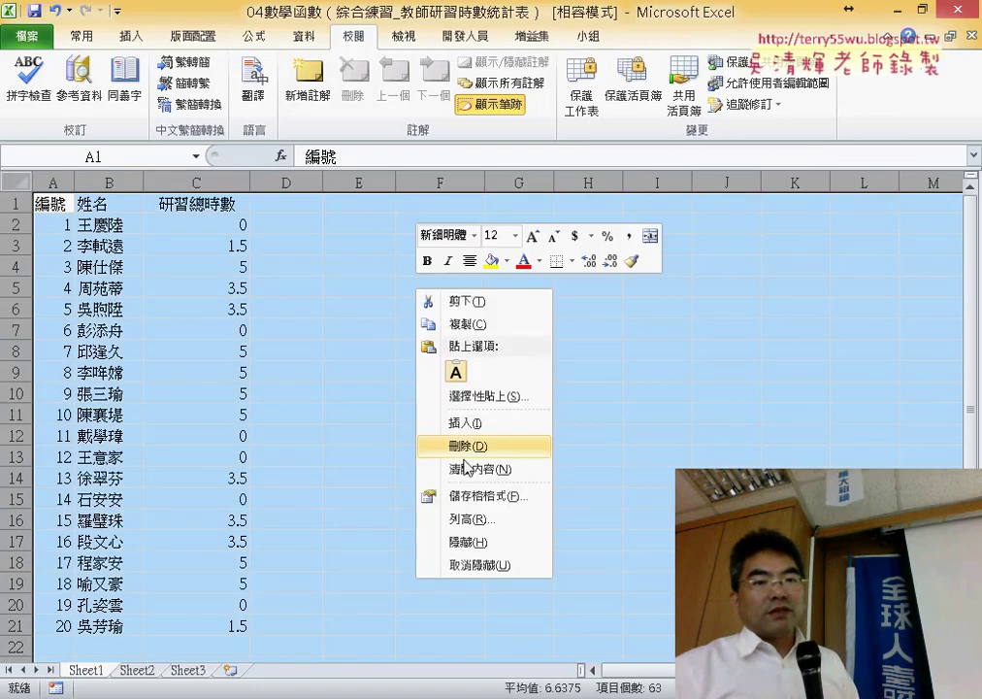
left_click(471, 496)
left_click_drag(398, 290, 580, 151)
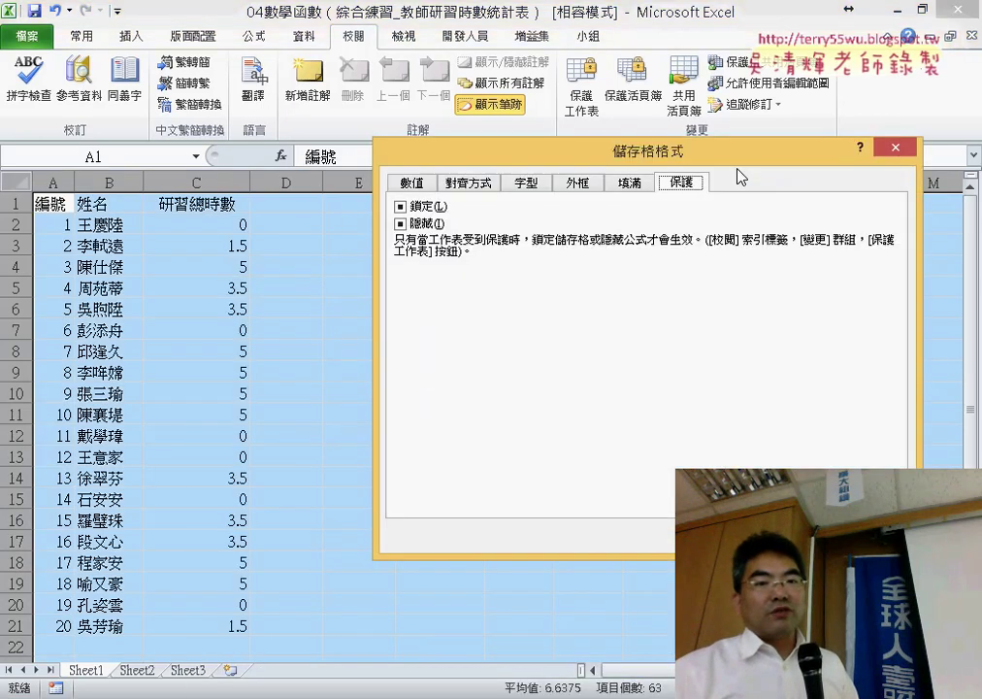
left_click(402, 207)
left_click(418, 224)
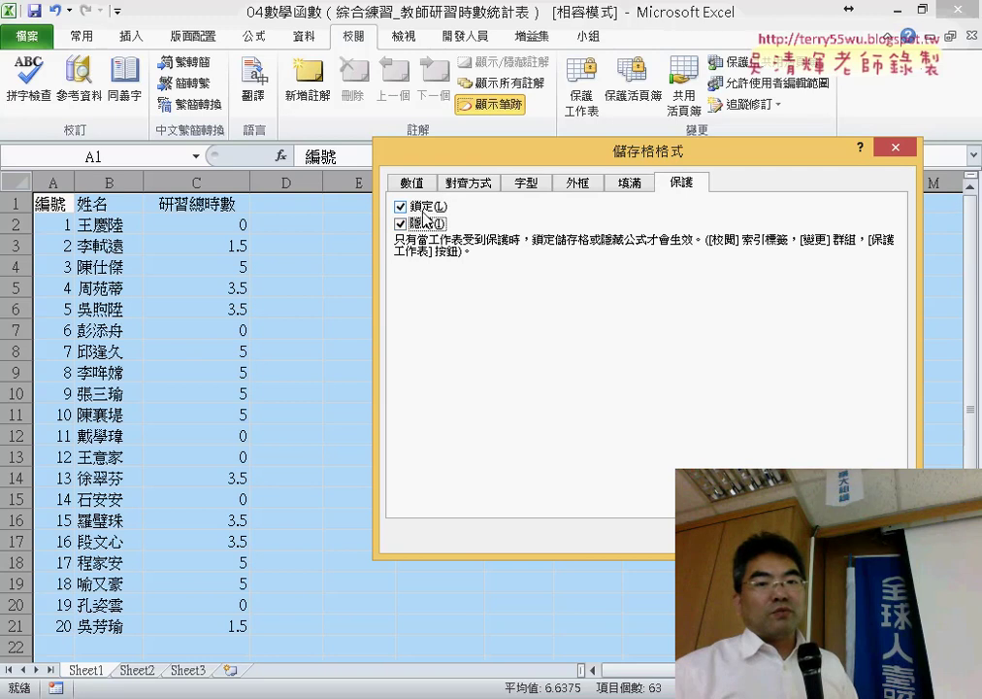
left_click(417, 224)
left_click(418, 207)
key("Return")
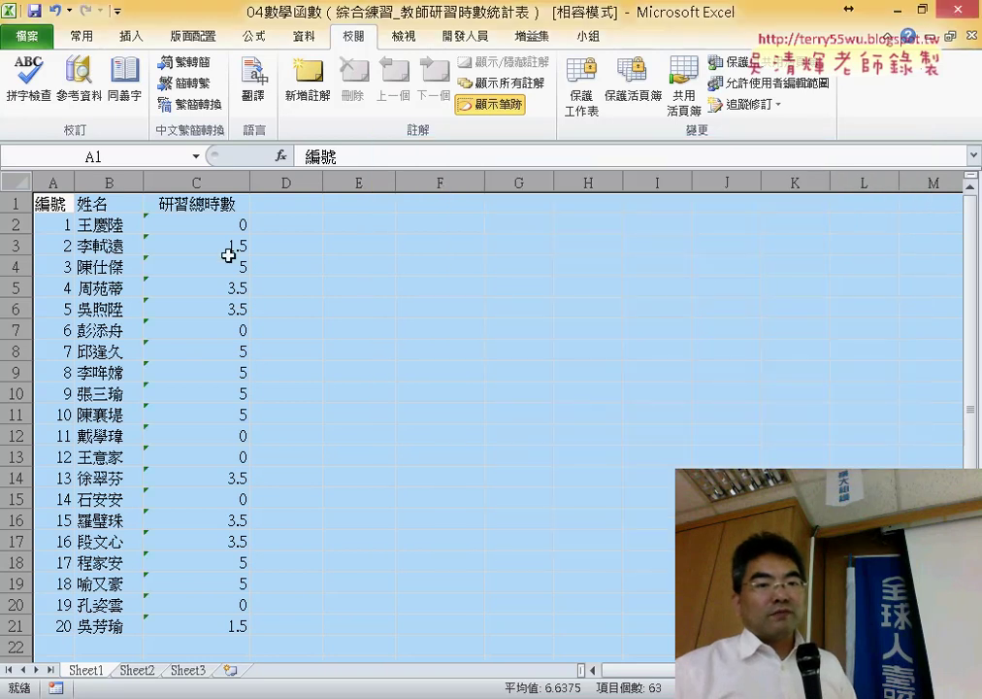
Set the C2:C21 total-hours cells to Locked and Hidden.
left_click_drag(194, 225, 194, 626)
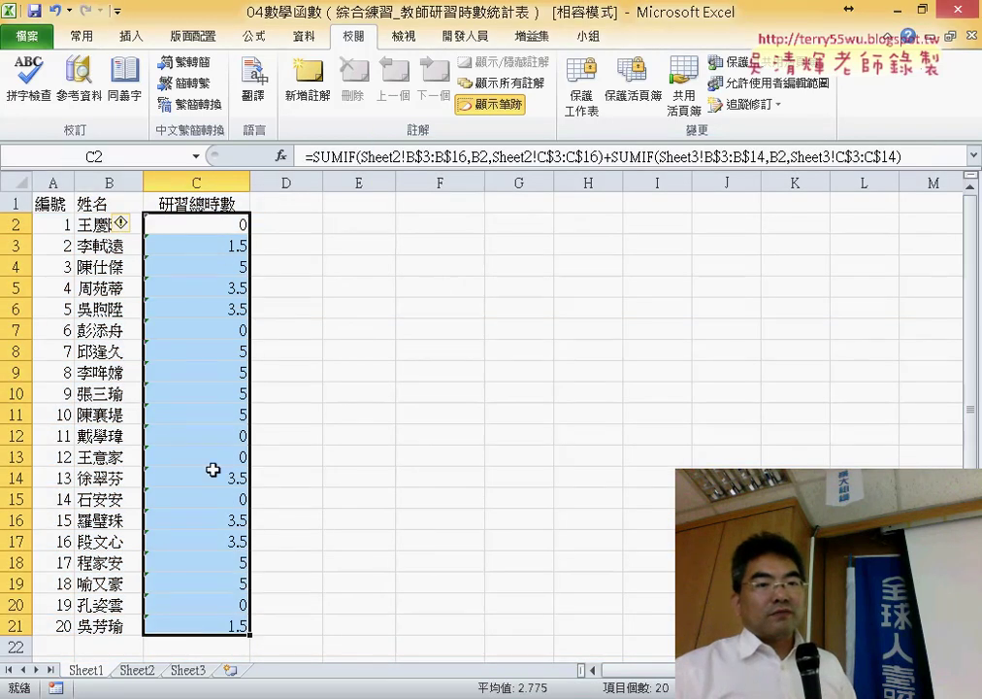
right_click(202, 397)
left_click(311, 295)
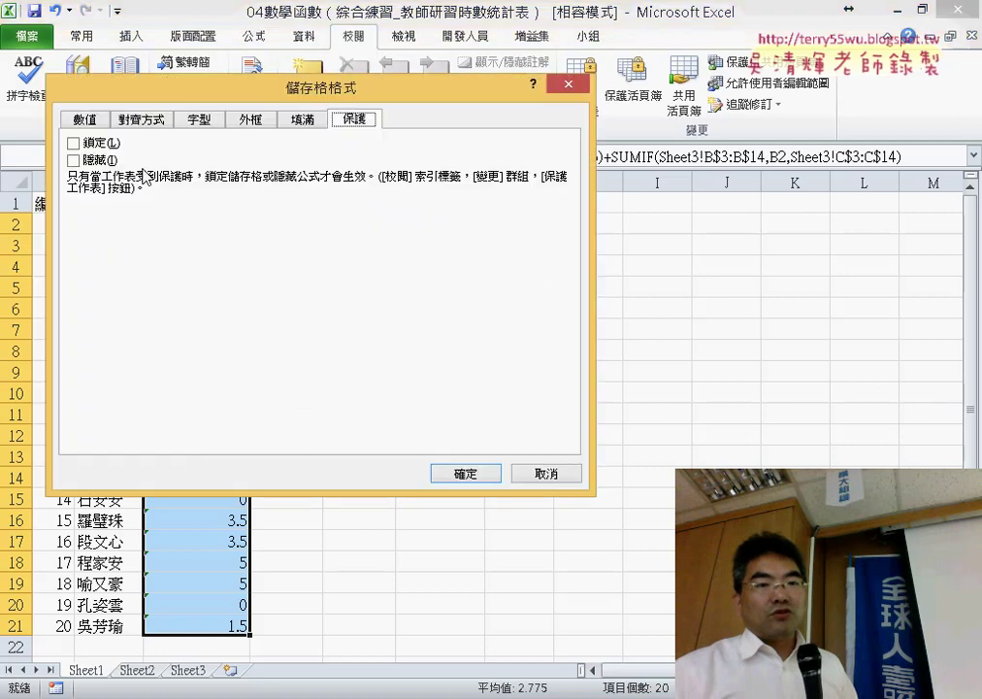
left_click(95, 143)
left_click(100, 161)
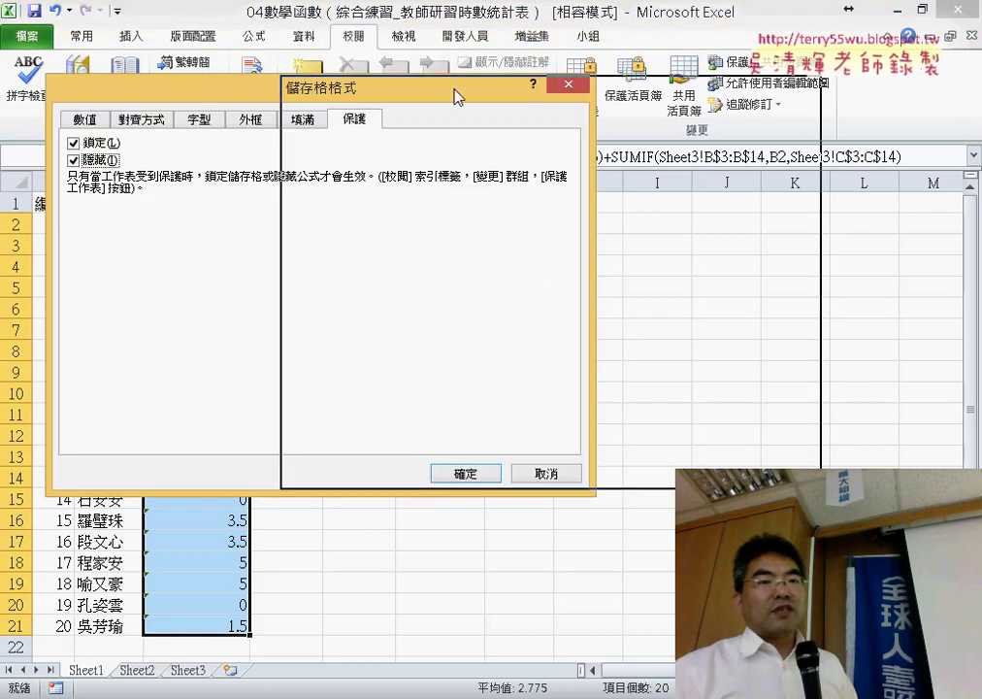
left_click_drag(211, 96, 471, 104)
left_click(719, 482)
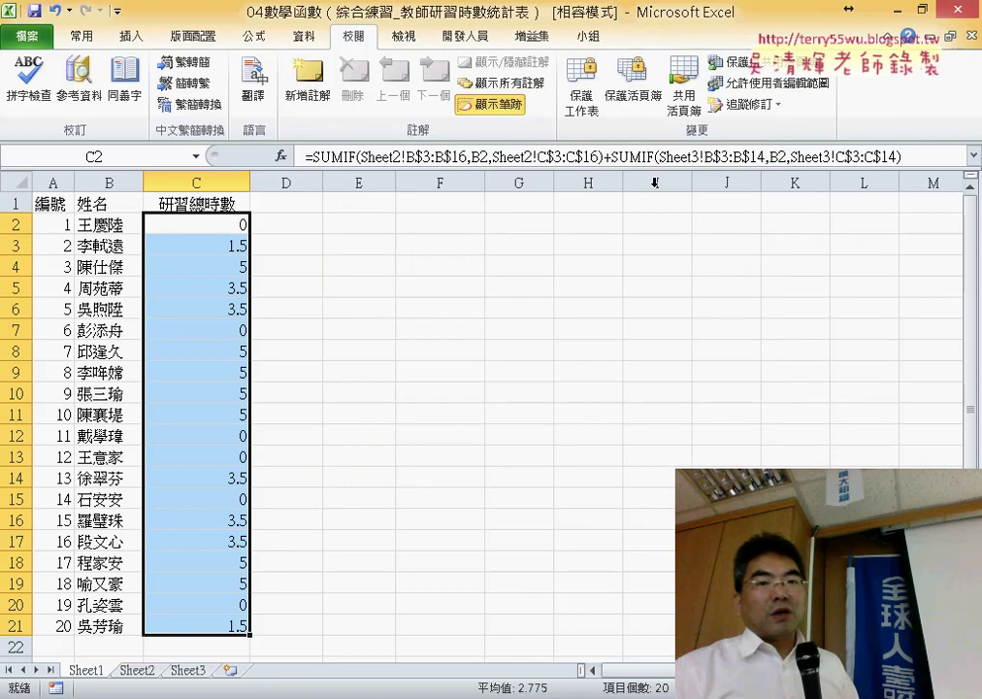
Open Protect Sheet but cancel it, then return to the Google Sheets copy.
left_click(581, 89)
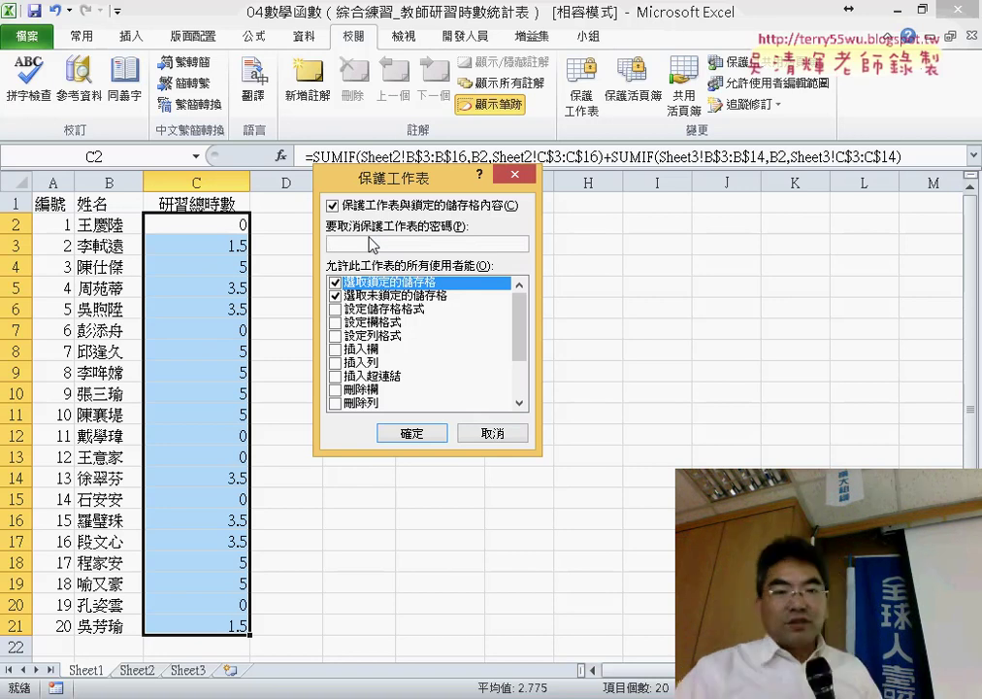
left_click(487, 436)
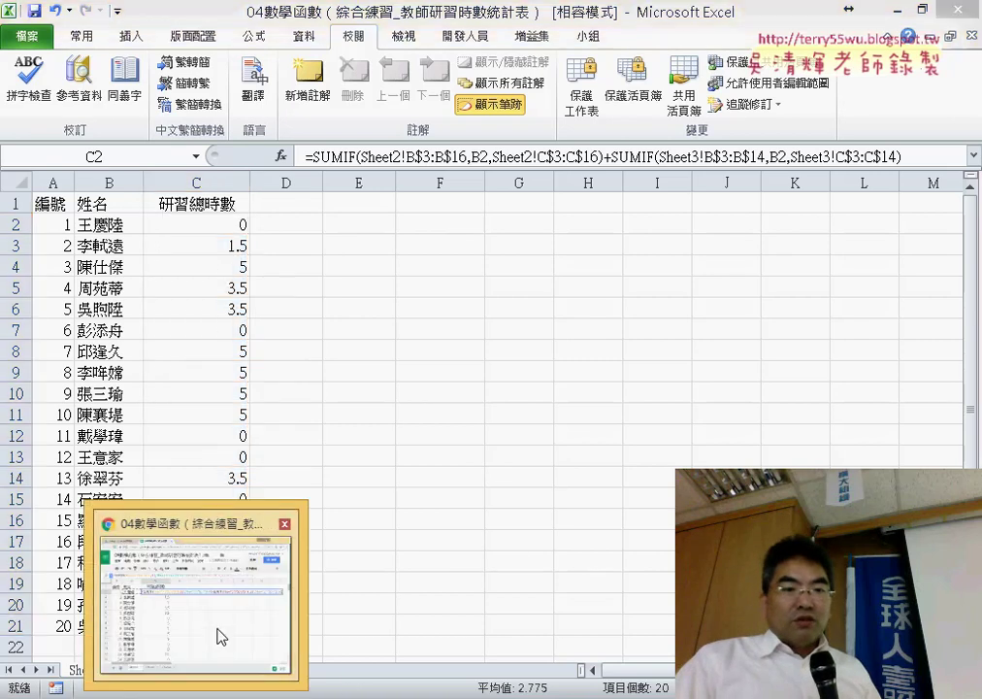
left_click(215, 629)
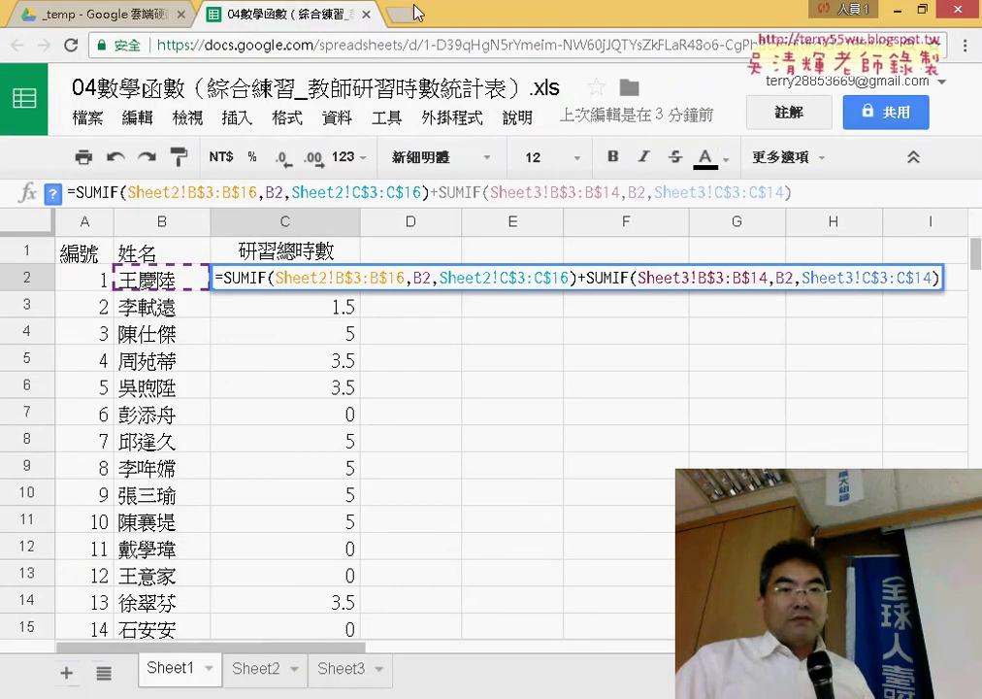
Close the spreadsheet tab and view Drive storage: 236.81 GB used of 1.02 TB.
left_click(367, 15)
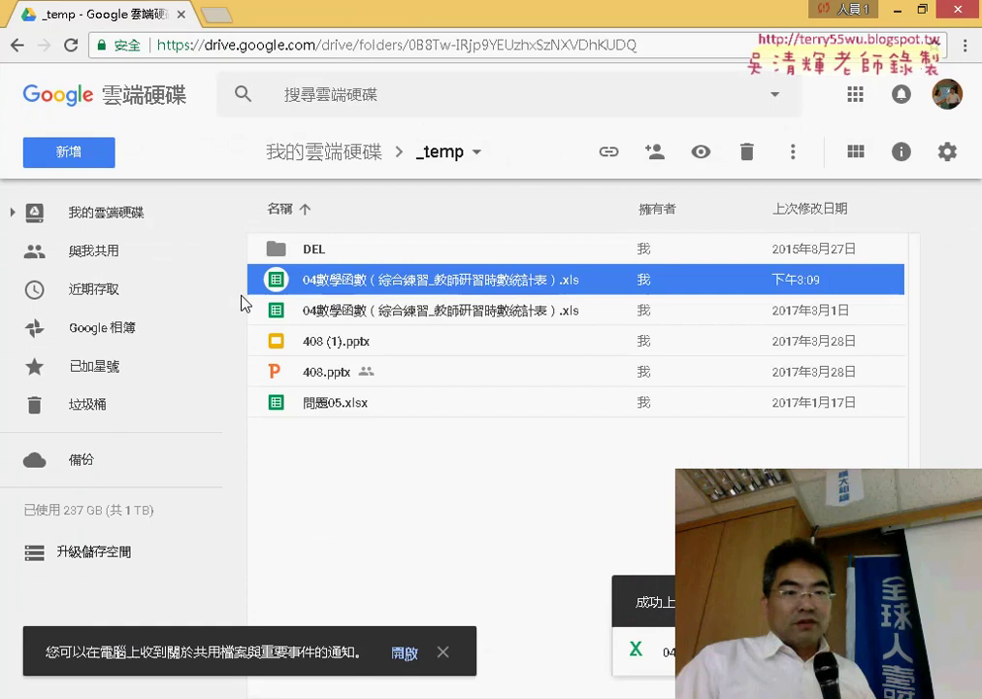
left_click(96, 566)
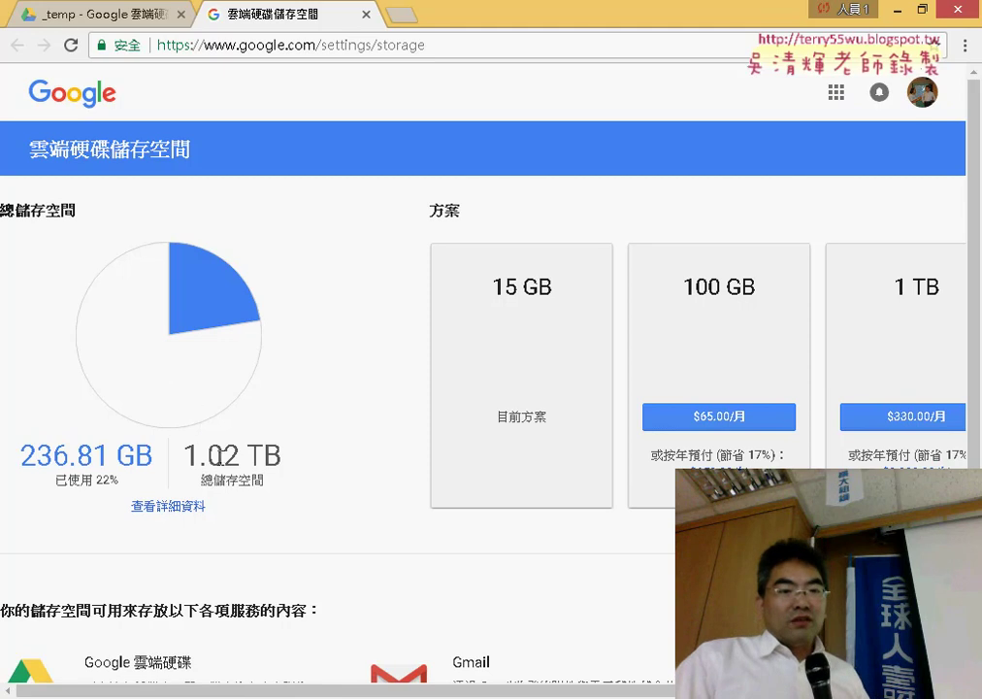
left_click_drag(183, 455, 291, 455)
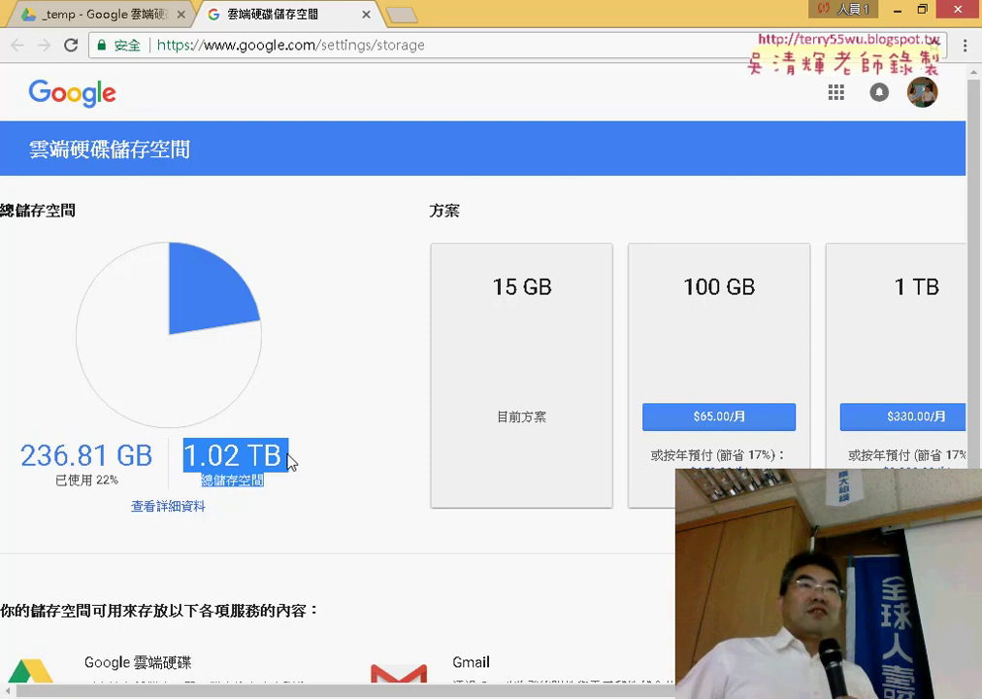
Open Google Maps in a new browser tab.
left_click(401, 14)
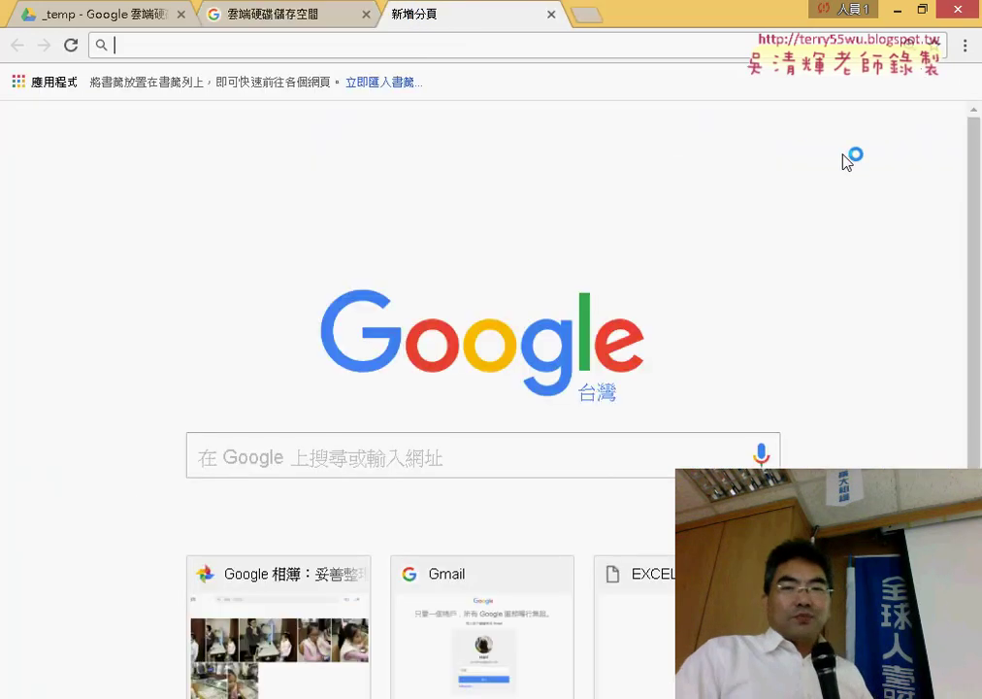
left_click(930, 137)
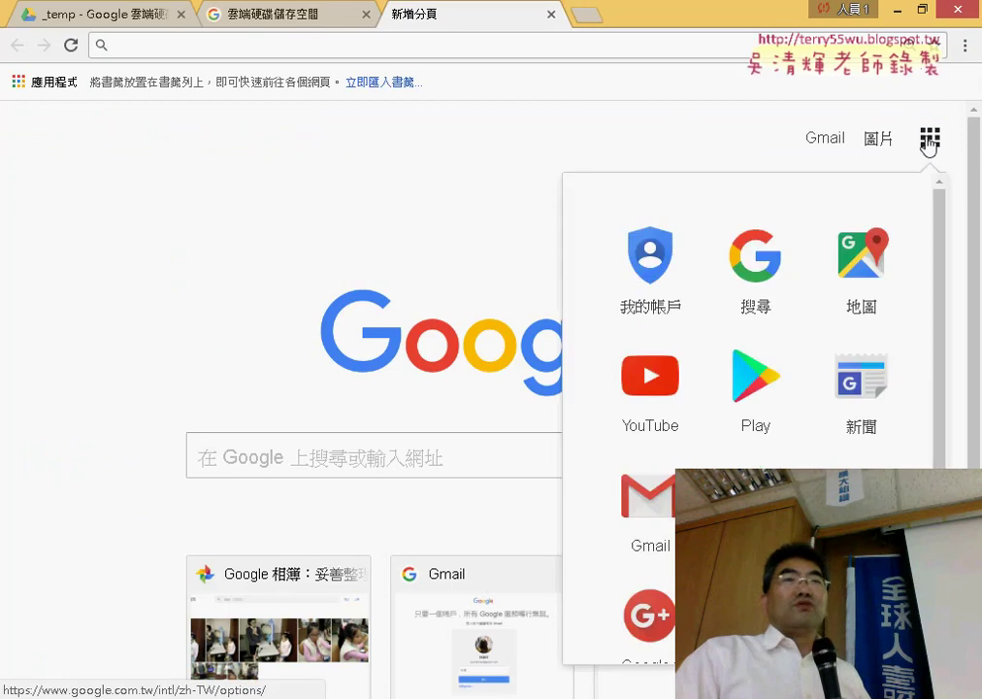
left_click(869, 267)
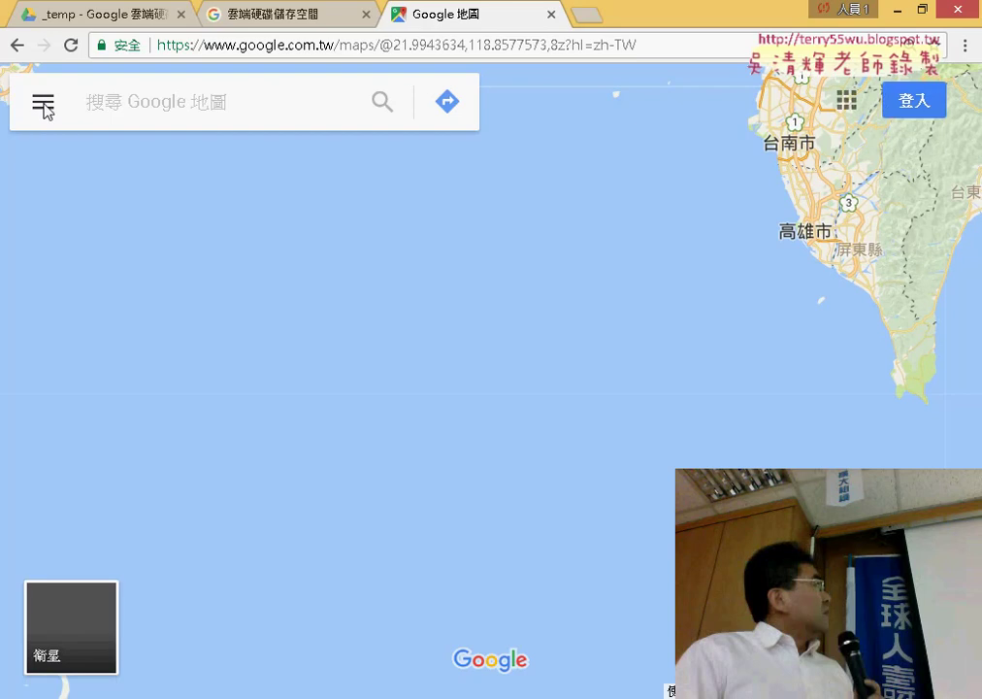
Sign in to Maps and open the account's 你的貢獻 contributions page.
left_click(42, 107)
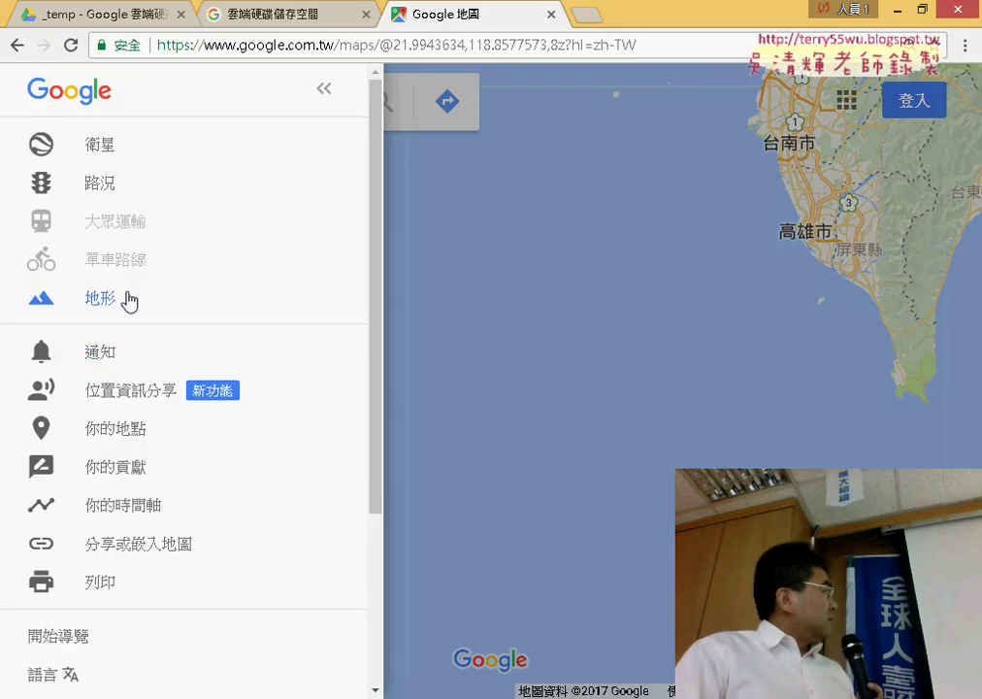
scroll(136, 442, "down", 1)
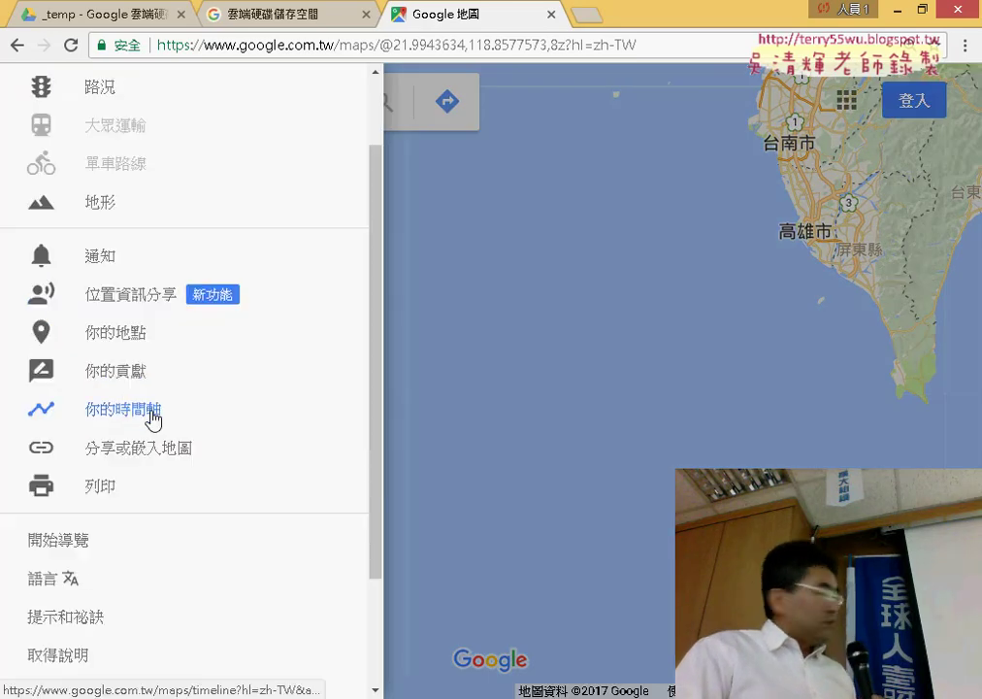
scroll(162, 397, "down", 1)
scroll(162, 397, "down", 1)
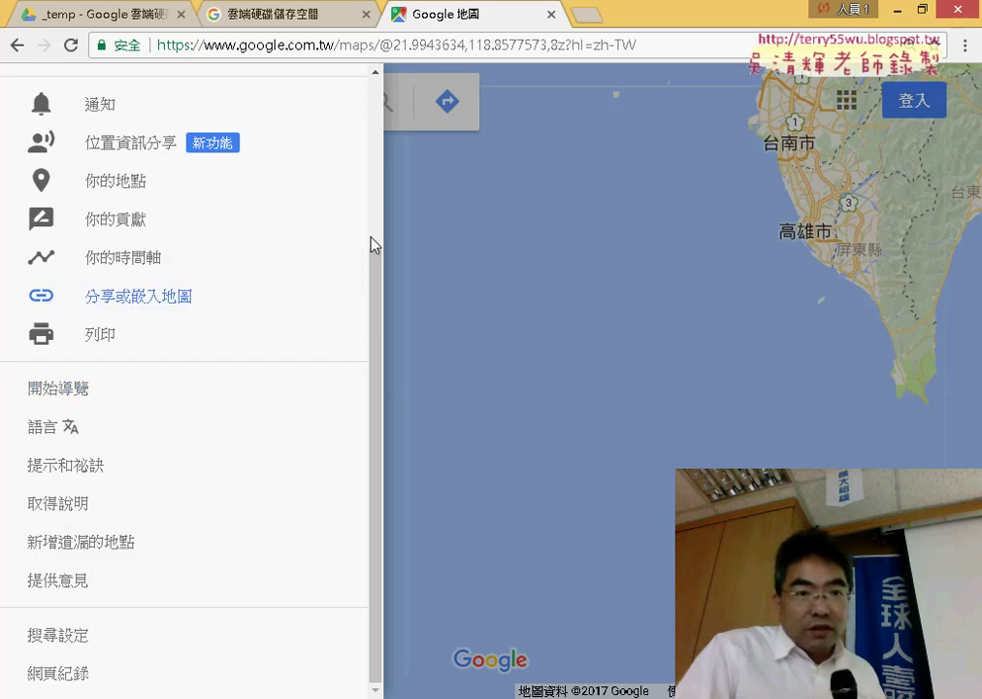
left_click(518, 250)
left_click(43, 101)
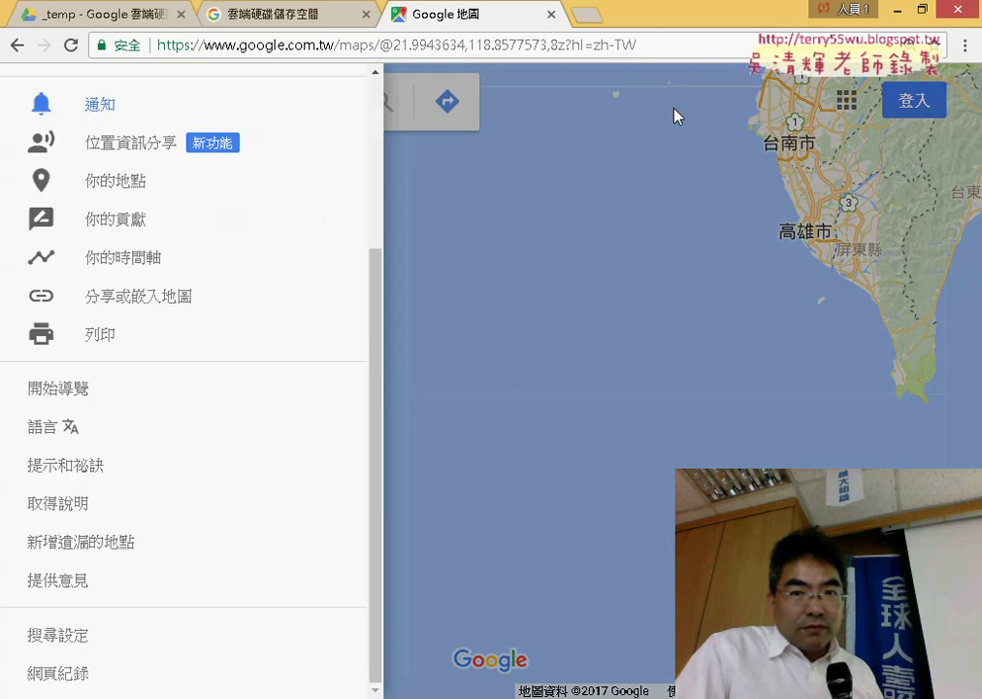
left_click(908, 107)
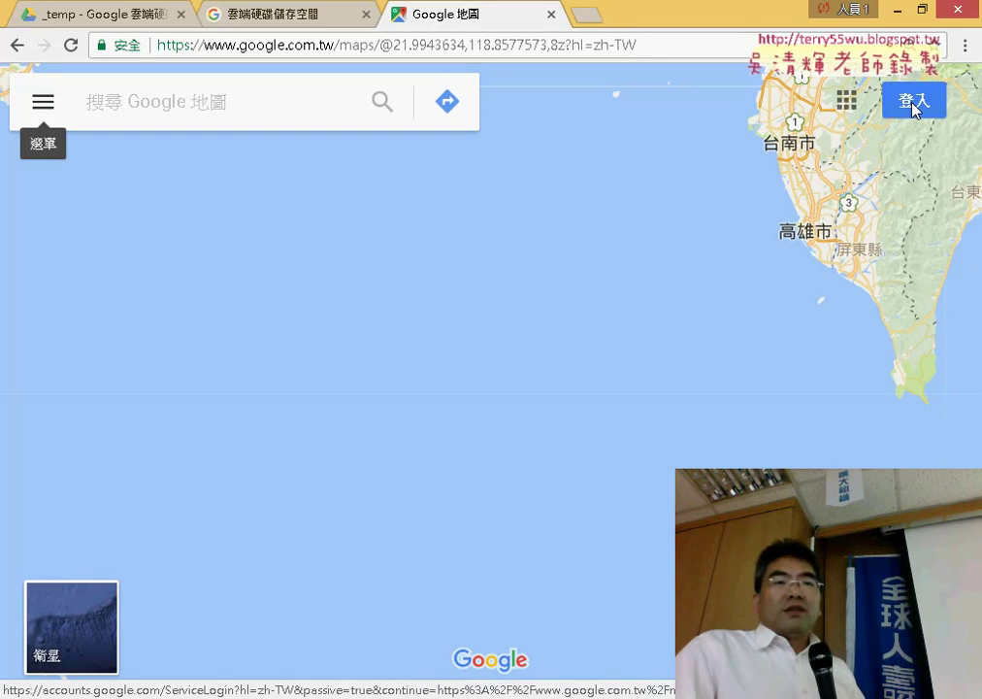
left_click(914, 106)
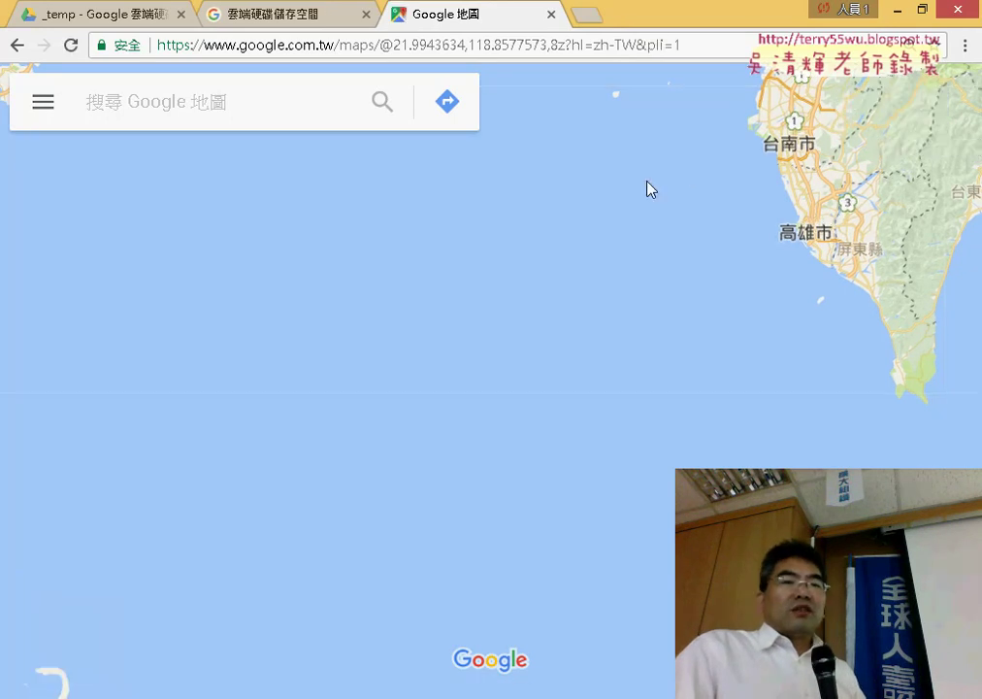
left_click(39, 105)
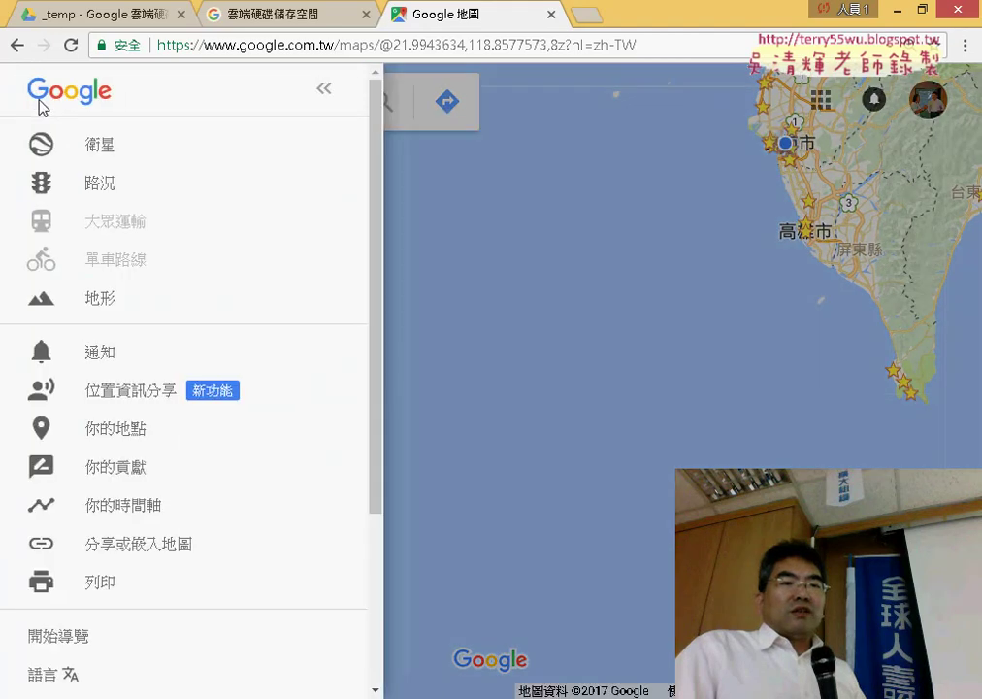
left_click(142, 470)
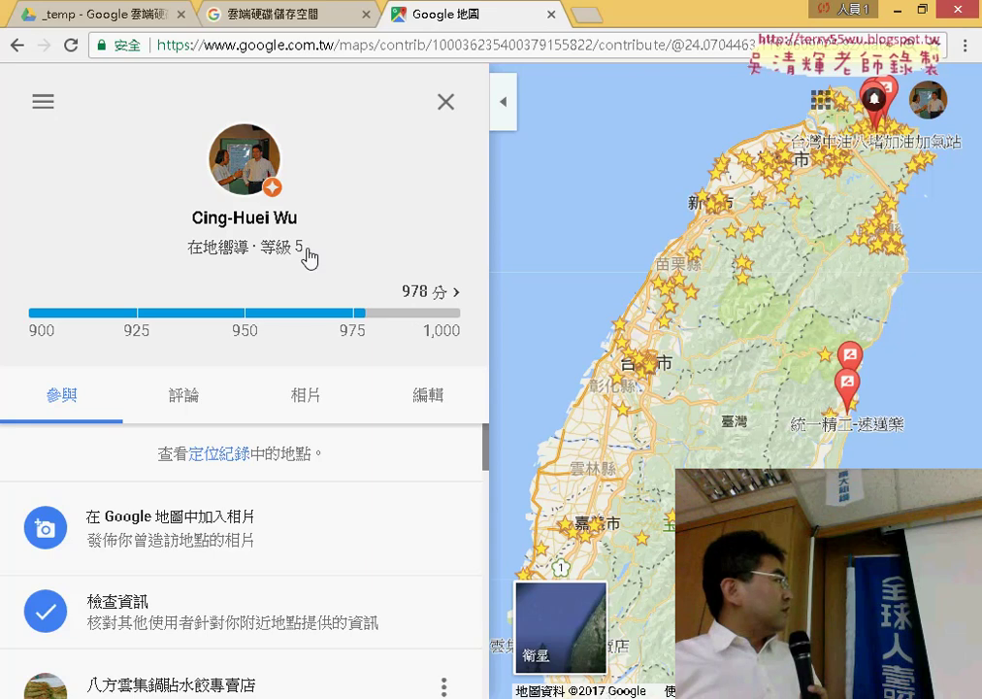
Show the contributed photos (2,502 photos, 4,685,272 views) and change the 日期 sort order.
left_click(303, 390)
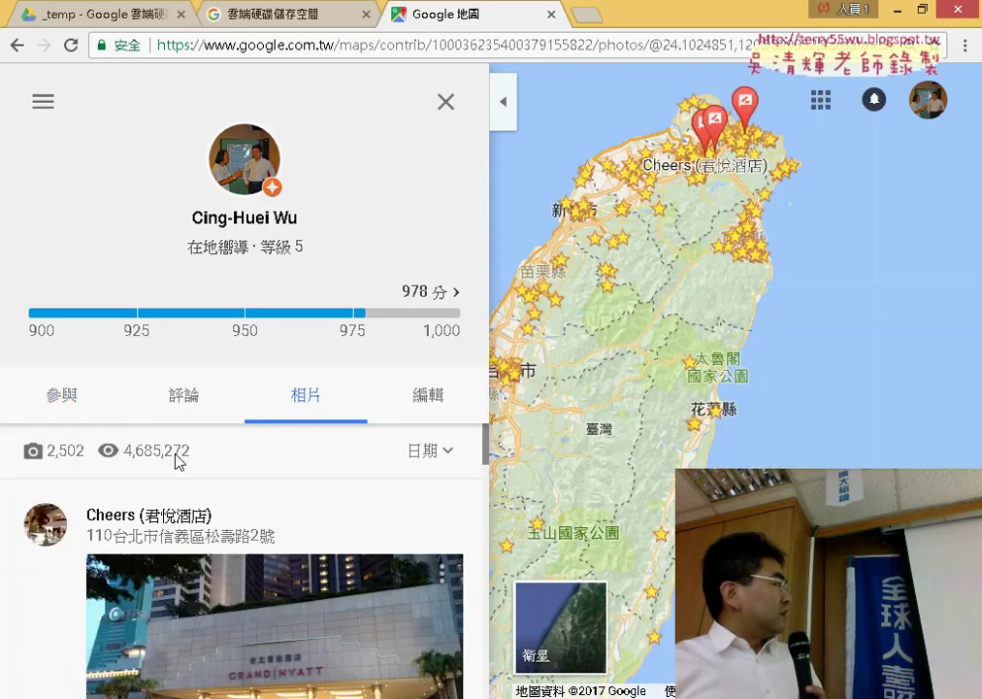
mouse_move(75, 455)
left_mouse_down()
mouse_move(115, 463)
mouse_move(193, 449)
left_mouse_up()
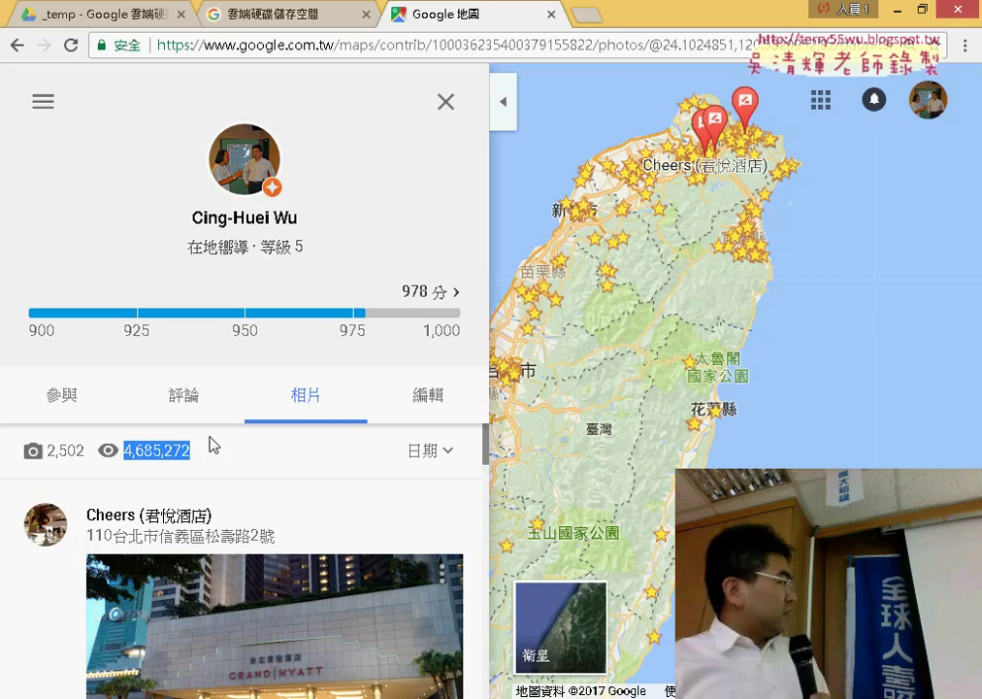
left_click(433, 456)
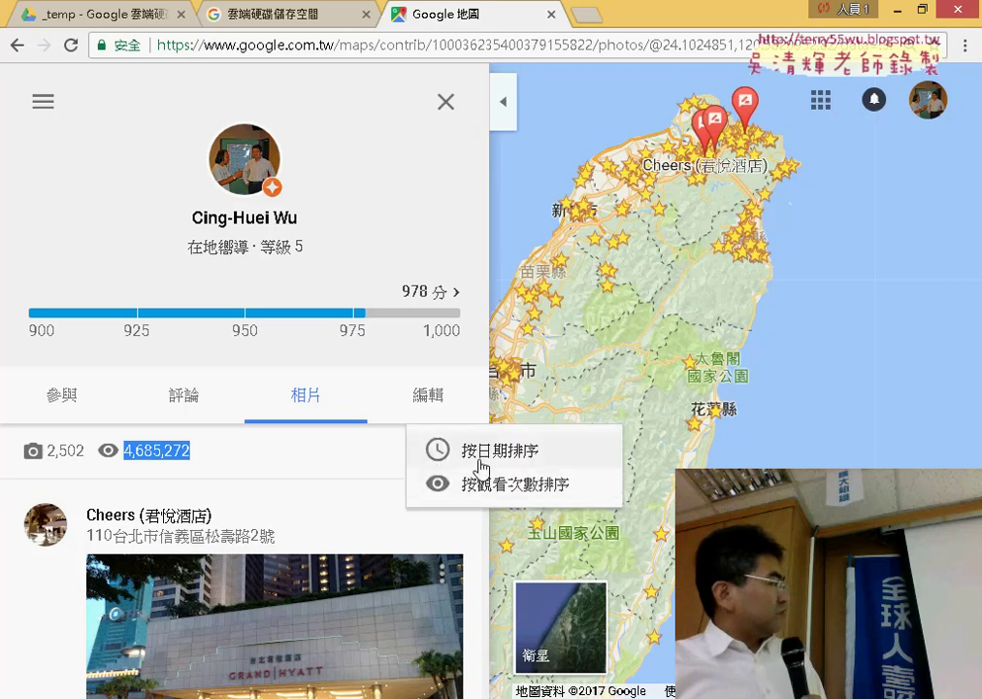
left_click(494, 493)
Sort the contributed photos by view count (按觀看次數排序), led by P&P HOUSE 義式鄉村料理.
left_click(495, 493)
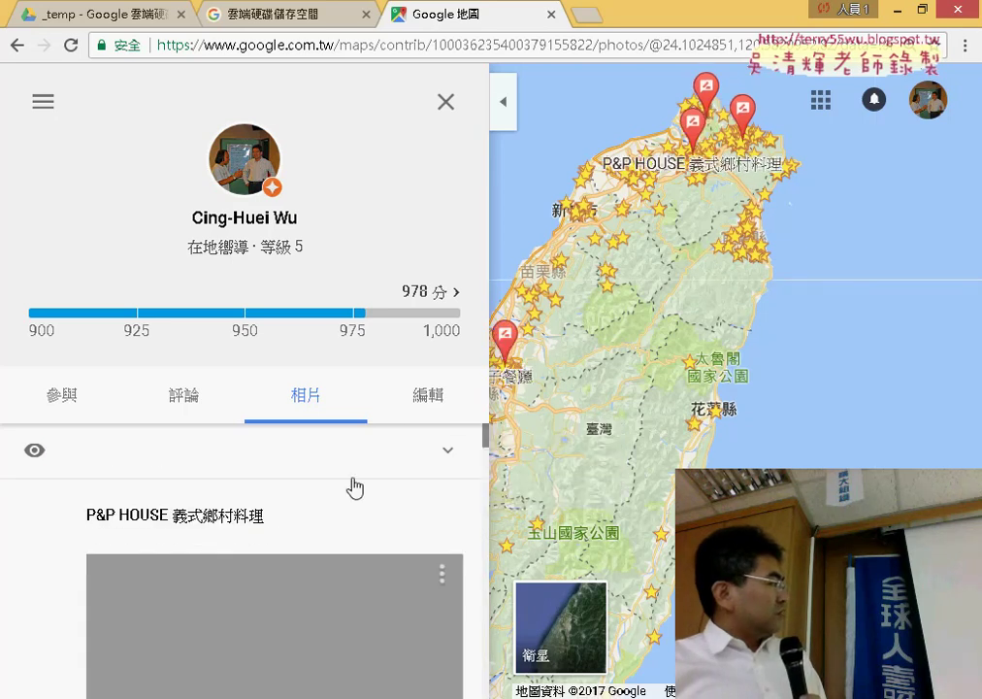
scroll(256, 513, "down", 3)
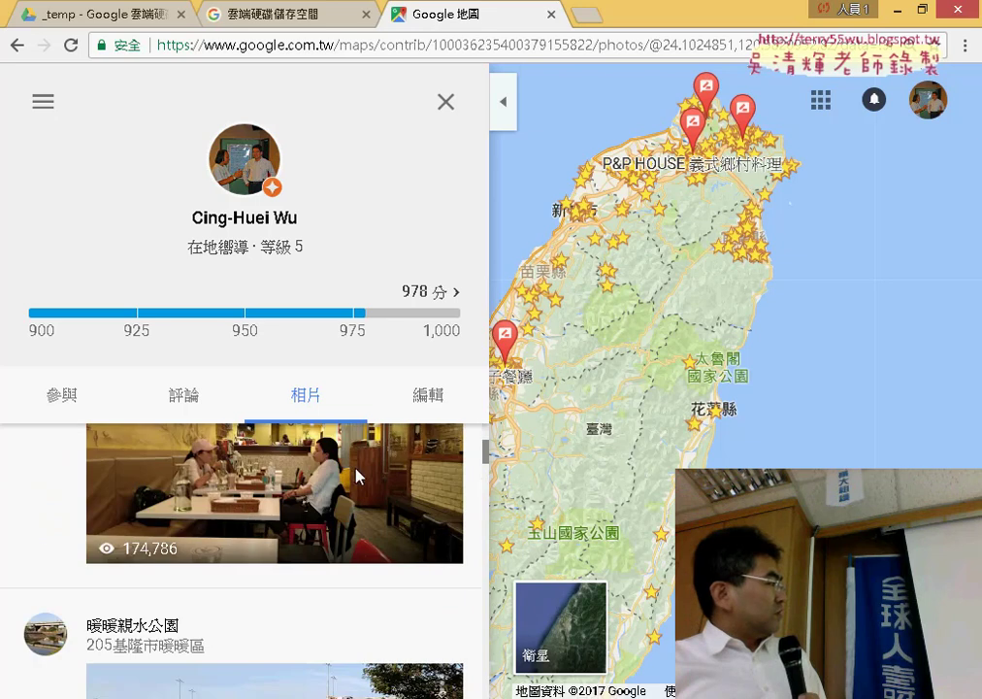
scroll(254, 512, "down", 1)
scroll(253, 486, "down", 2)
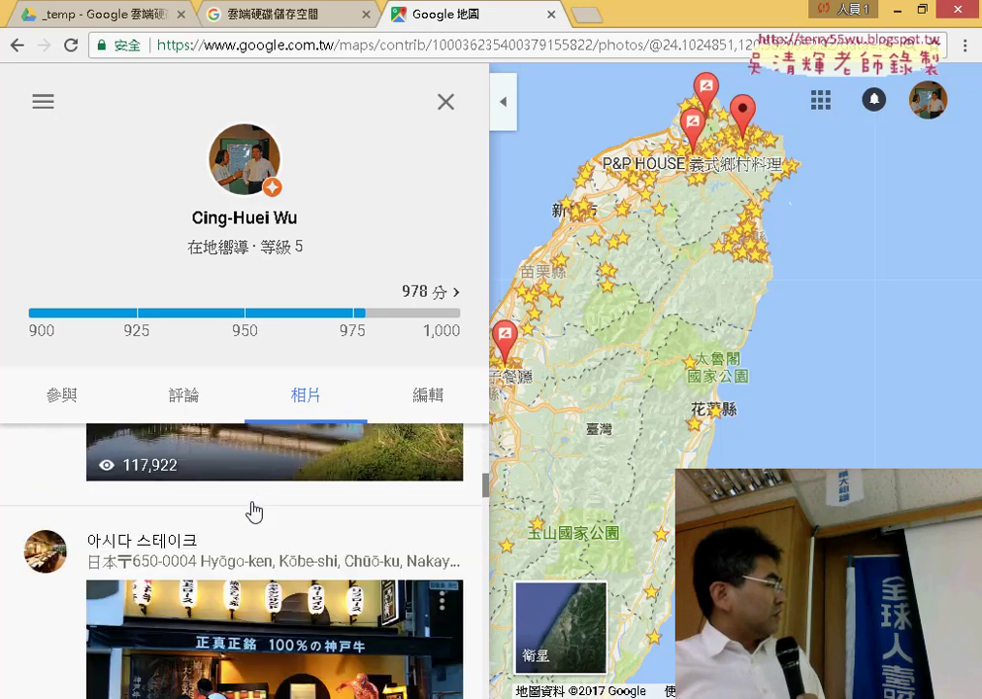
scroll(199, 452, "down", 2)
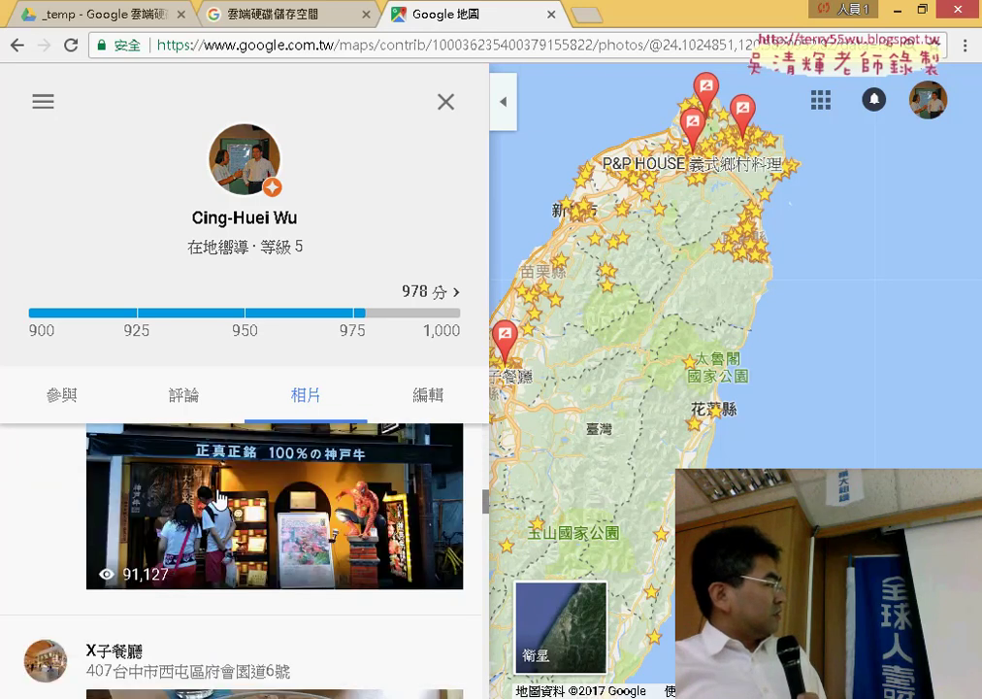
scroll(194, 461, "up", 1)
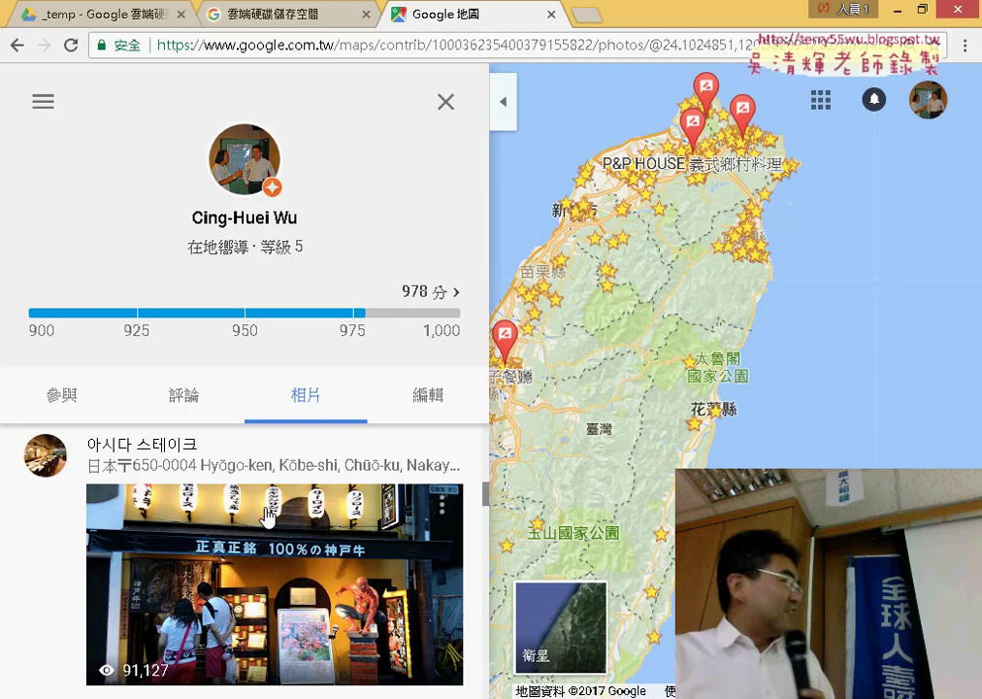
Browse the most-viewed photos, such as the 67,137-view Myeongdong shot and 62,348-view 英代大飯店.
scroll(268, 515, "down", 2)
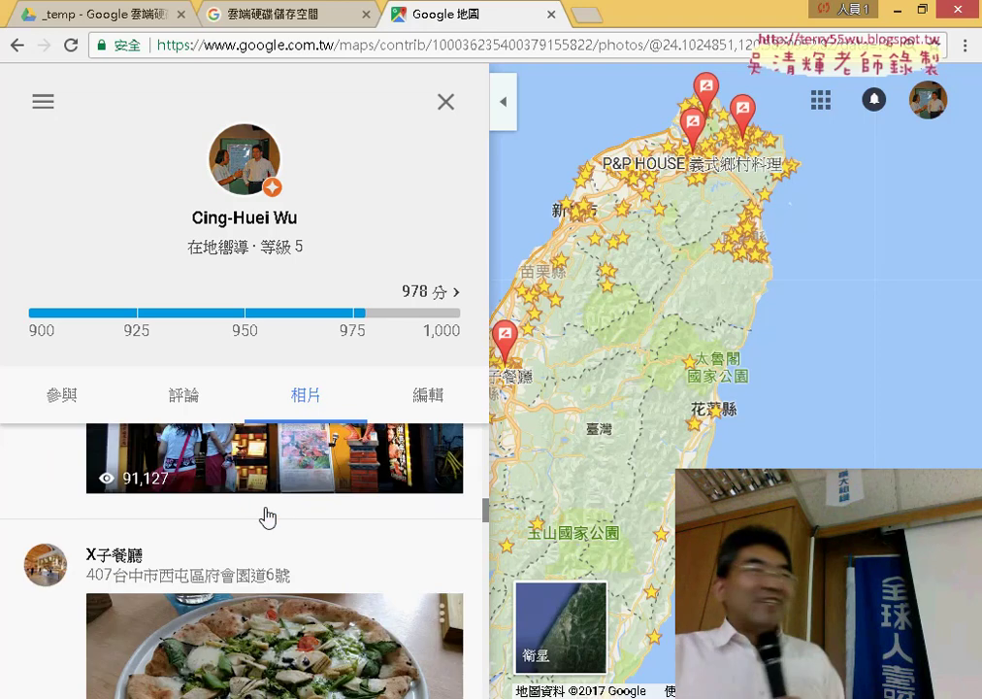
scroll(268, 515, "down", 1)
scroll(268, 516, "down", 2)
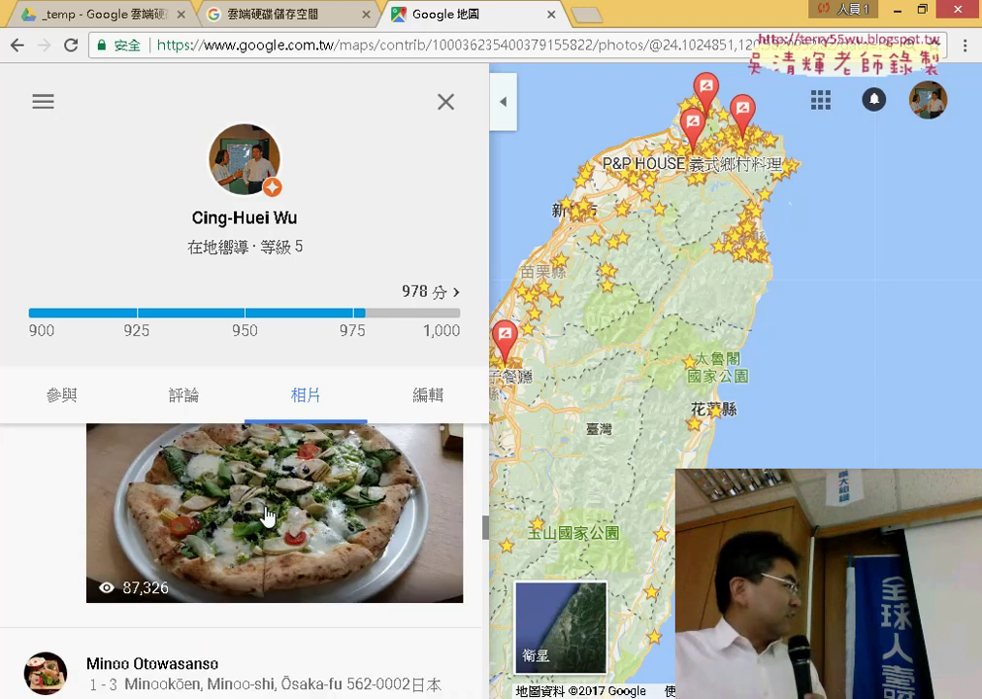
scroll(268, 515, "down", 3)
scroll(268, 516, "down", 1)
scroll(268, 516, "up", 2)
scroll(268, 516, "down", 1)
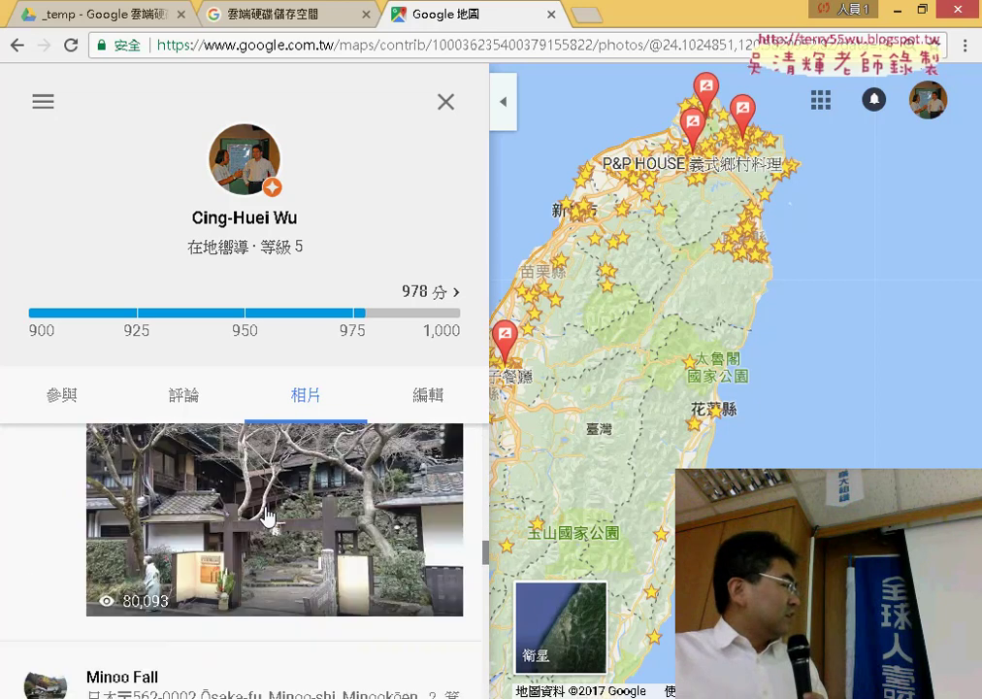
scroll(268, 516, "down", 4)
scroll(267, 515, "down", 4)
scroll(268, 515, "down", 2)
scroll(268, 515, "up", 4)
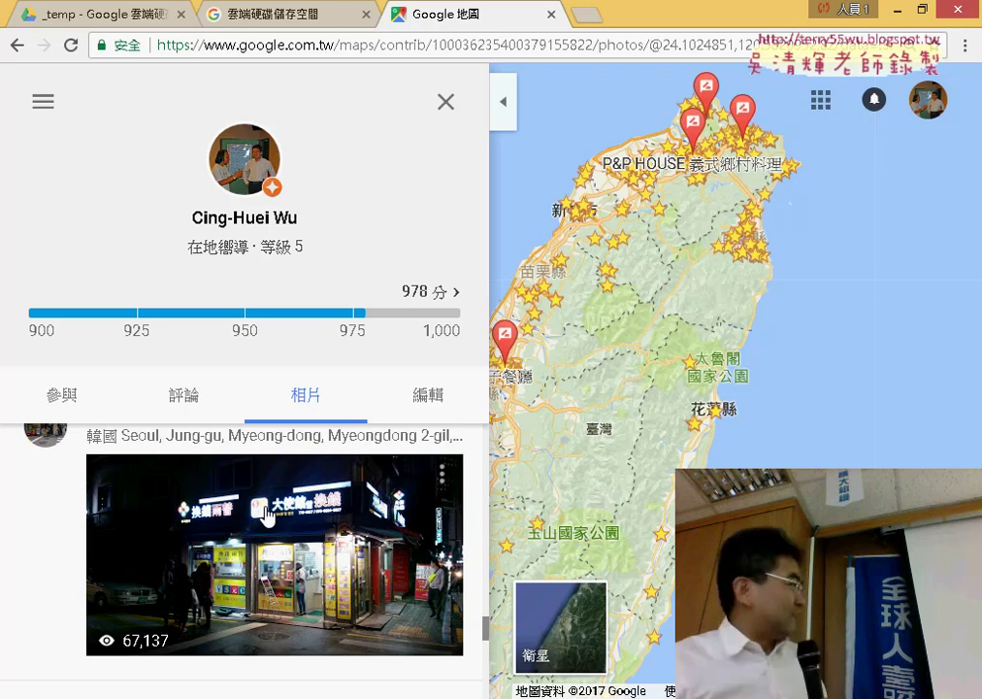
scroll(289, 526, "down", 3)
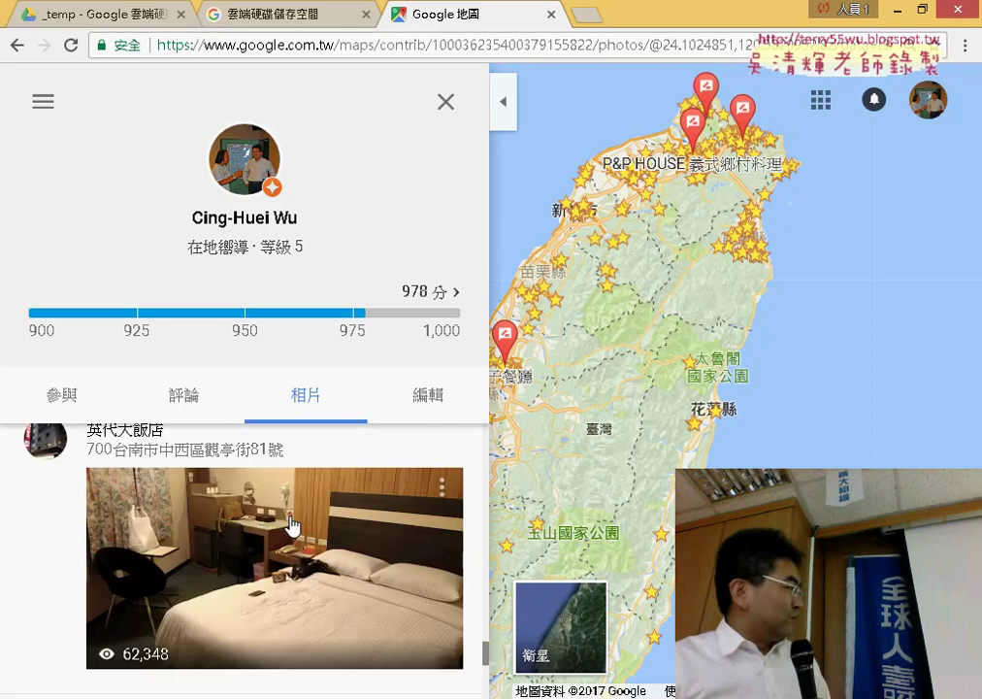
scroll(289, 525, "down", 2)
scroll(289, 525, "down", 2)
scroll(316, 476, "up", 5)
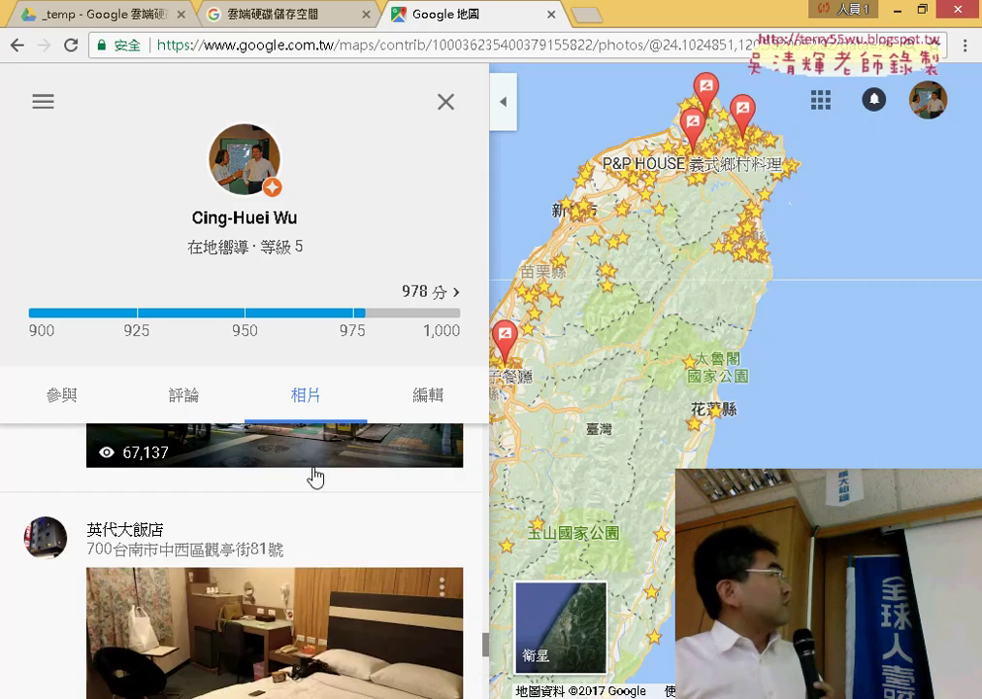
scroll(315, 476, "up", 3)
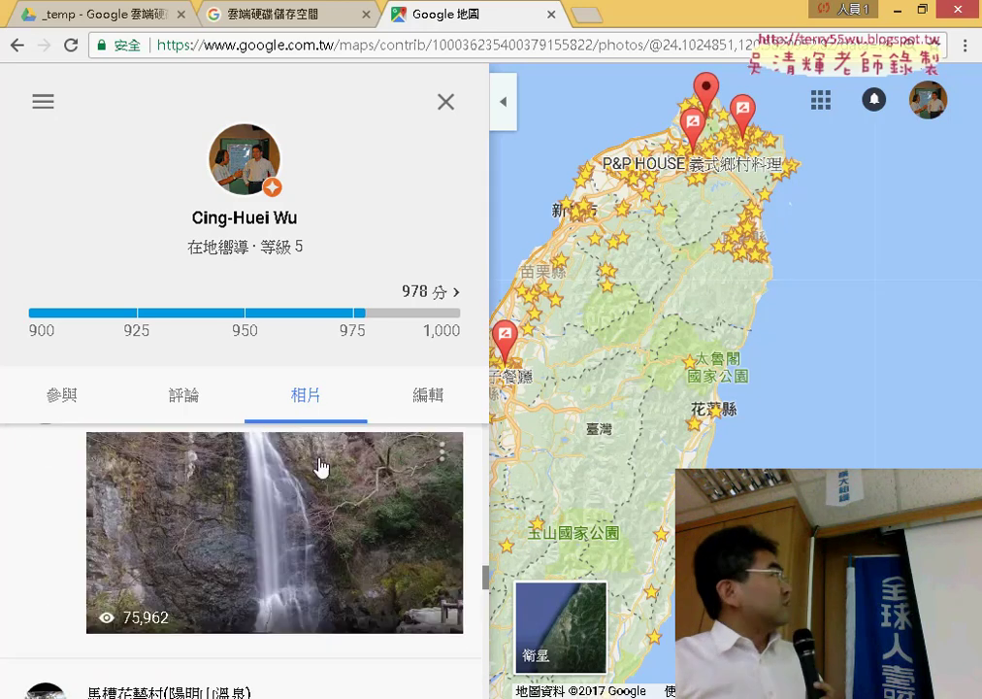
Close Google Maps, return to the Drive _temp folder, and review the 轉換上傳檔案 setting.
left_click(551, 14)
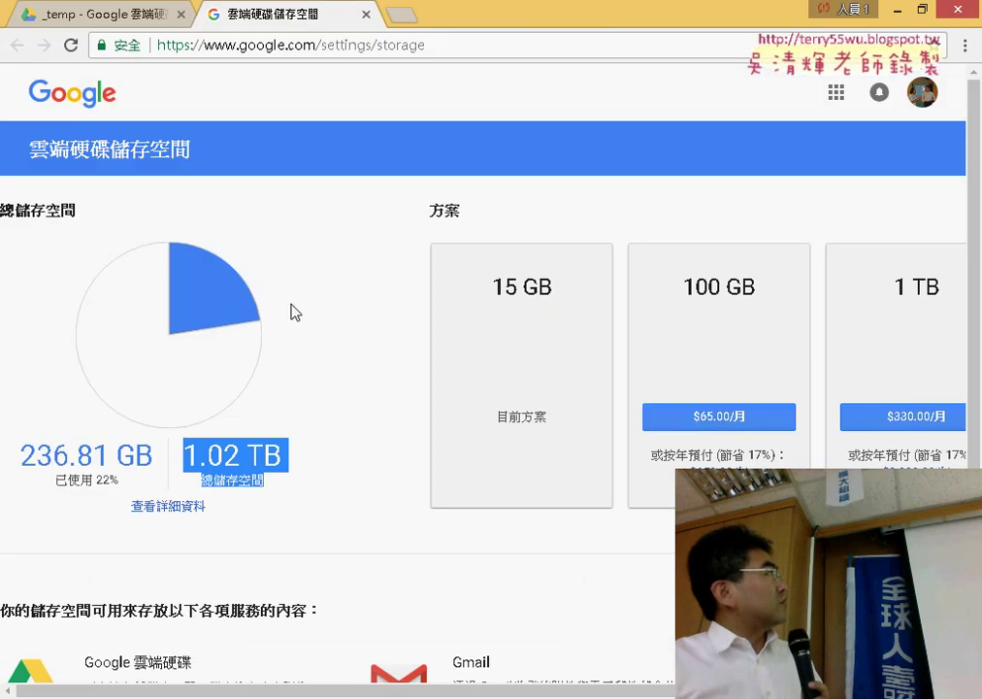
left_click(112, 23)
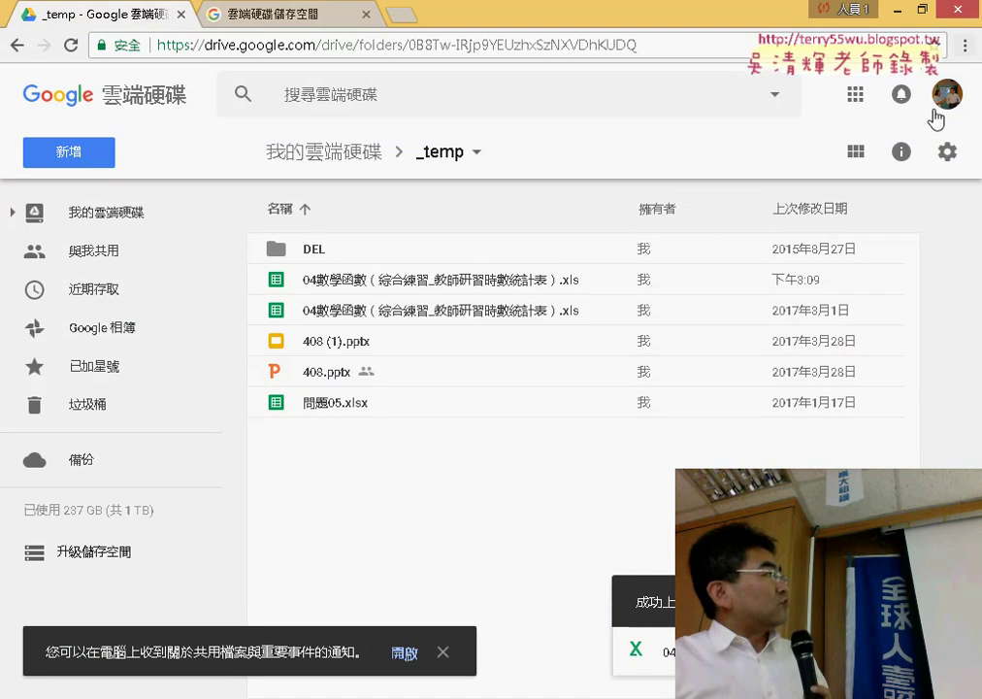
left_click(947, 156)
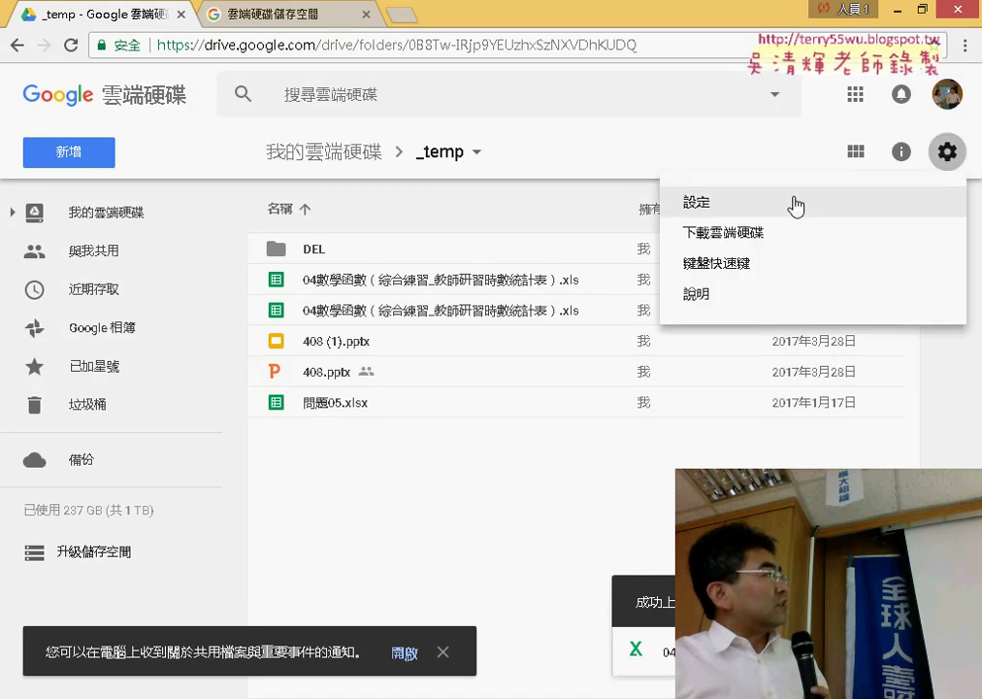
left_click(718, 206)
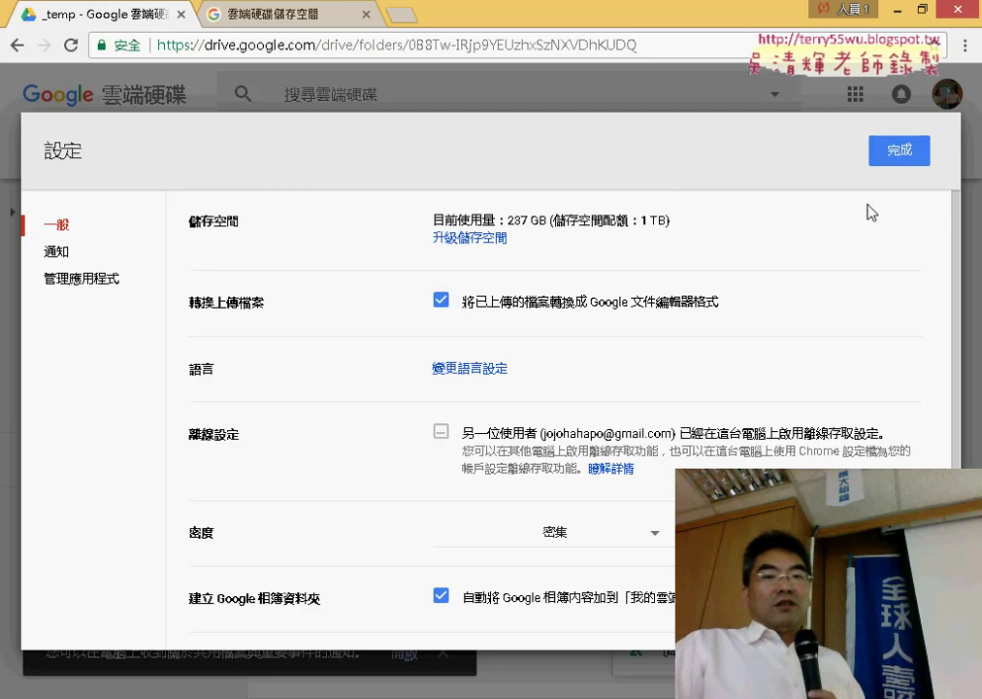
left_click(897, 161)
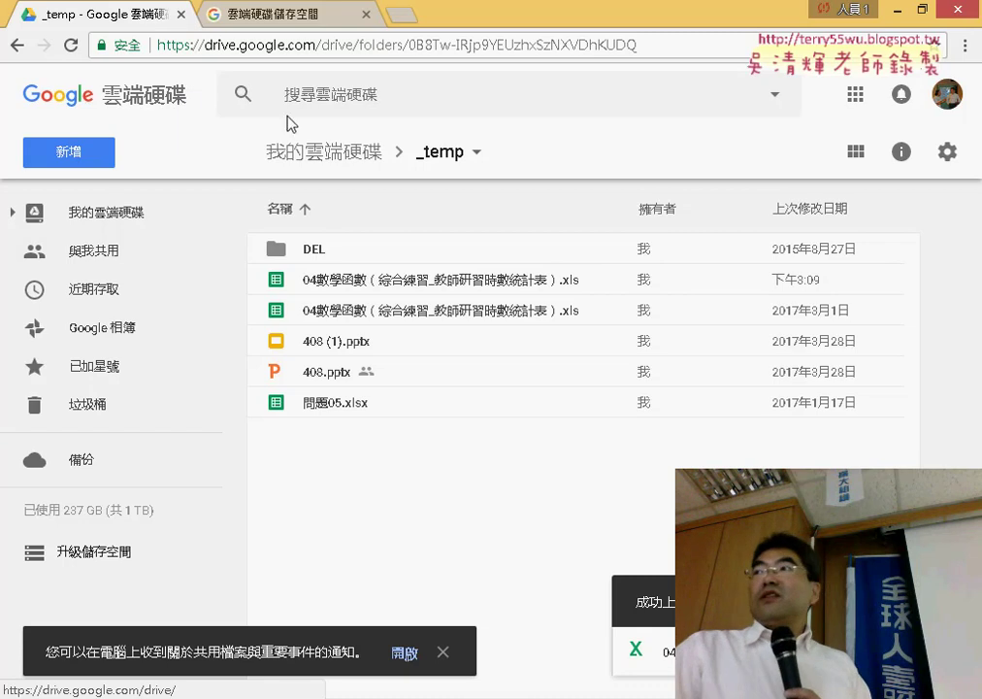
left_click(948, 157)
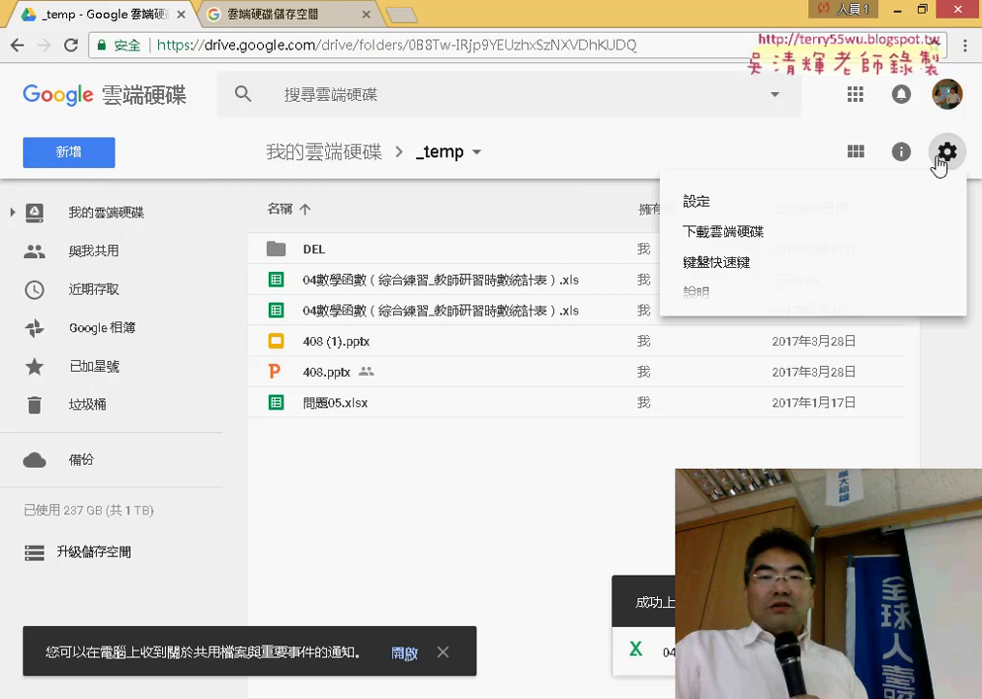
Close Drive settings with upload conversion left on and return to the 04數學函數 workbook.
left_click(719, 210)
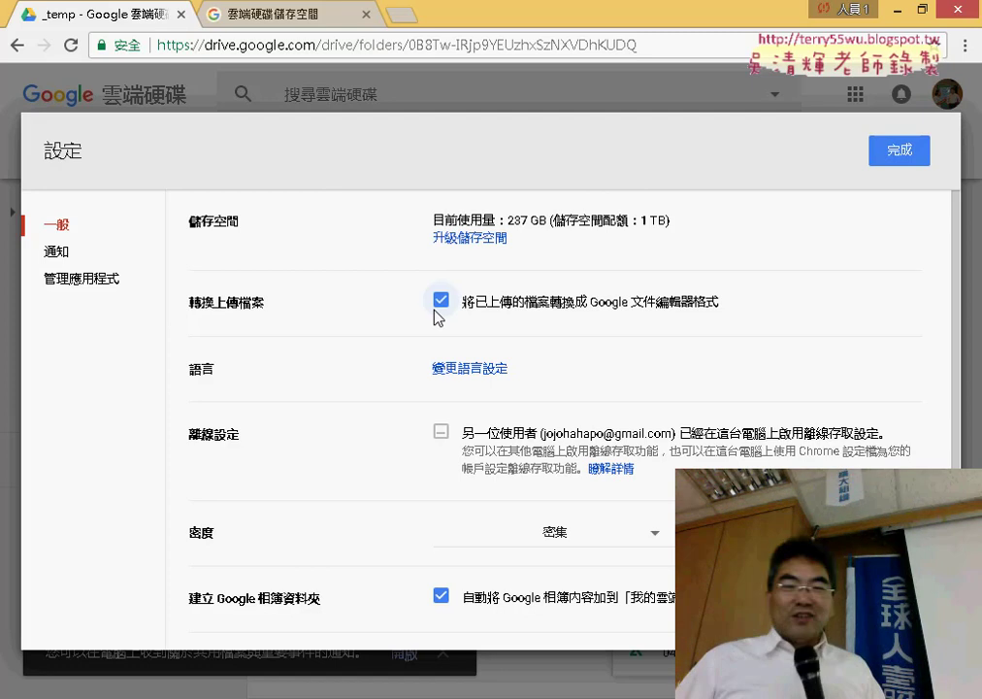
left_click(910, 154)
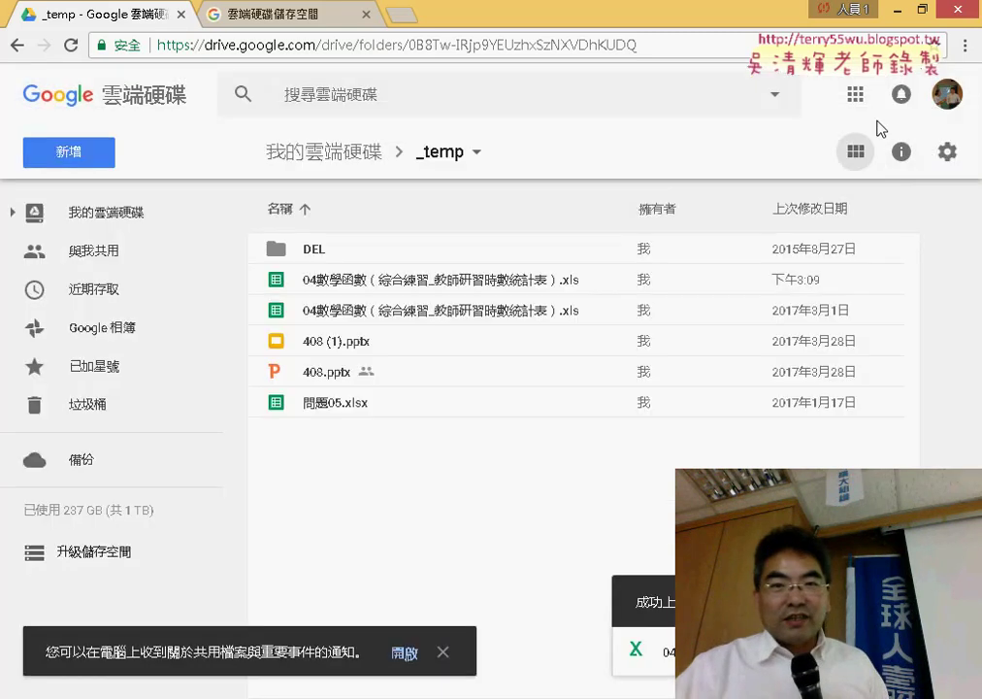
left_click(886, 8)
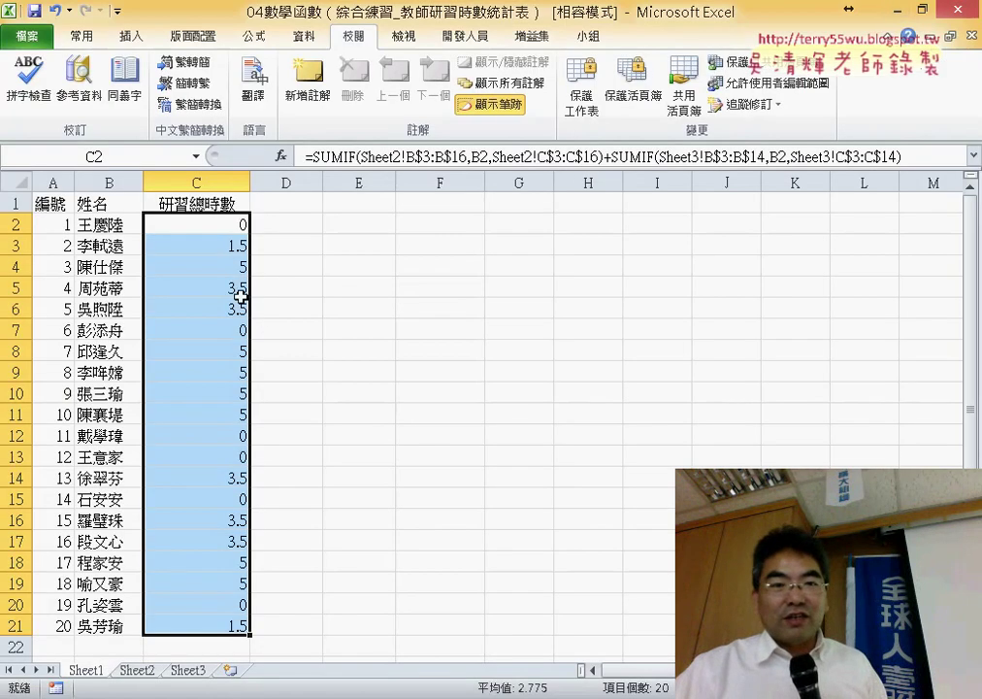